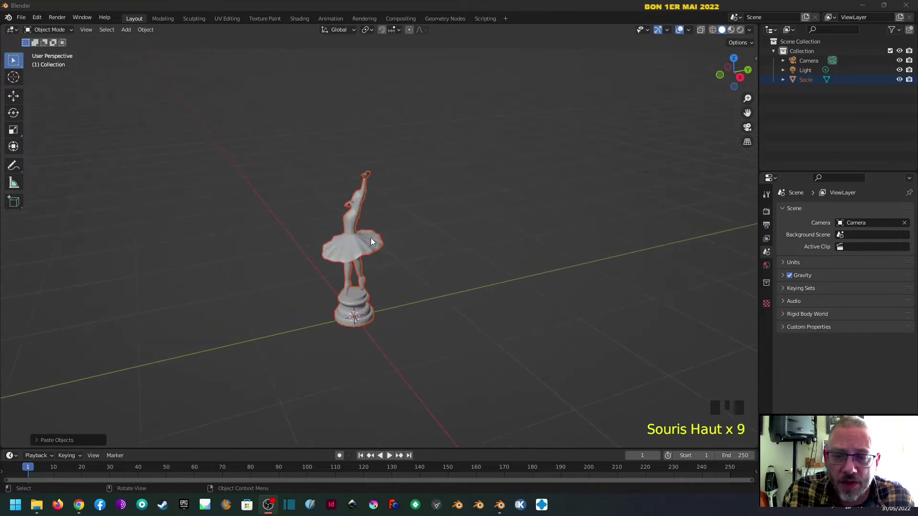
Examine the ballerina statue from several angles and check the statue, camera and light objects in the scene
{"action": "scroll", "coordinate": [374, 265], "scroll_direction": "up", "scroll_amount": 3}
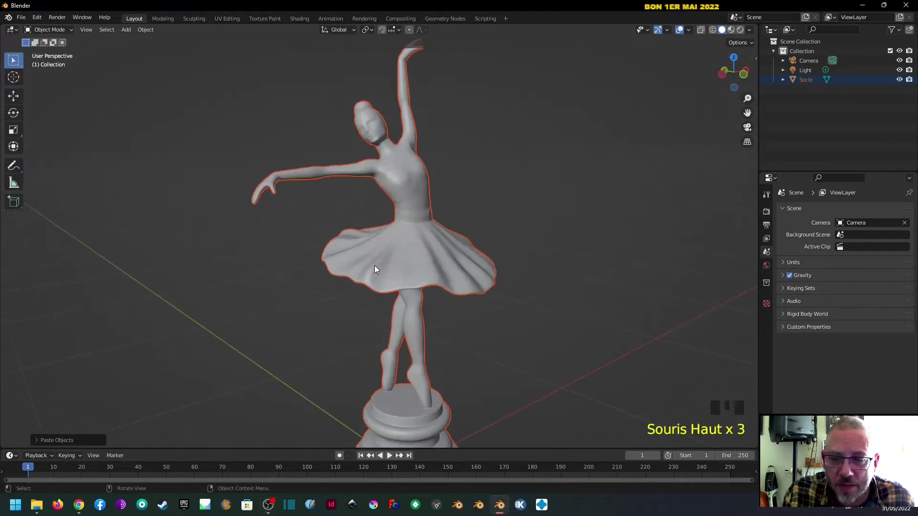
{"action": "left_click", "coordinate": [411, 233]}
{"action": "scroll", "coordinate": [410, 235], "scroll_direction": "up", "scroll_amount": 2}
{"action": "middle_click_drag", "start_coordinate": [409, 237], "coordinate": [383, 231]}
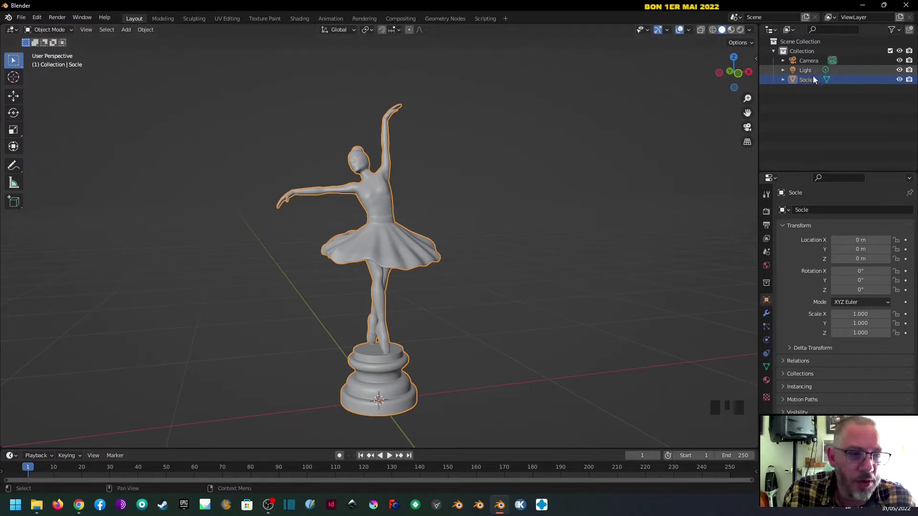
{"action": "triple_click", "coordinate": [388, 261]}
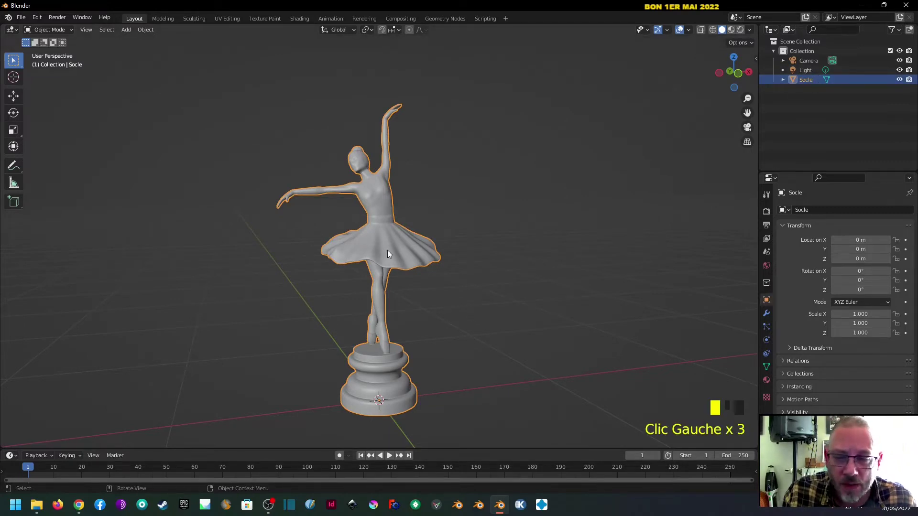
{"action": "left_click", "coordinate": [813, 63]}
{"action": "left_click", "coordinate": [808, 67]}
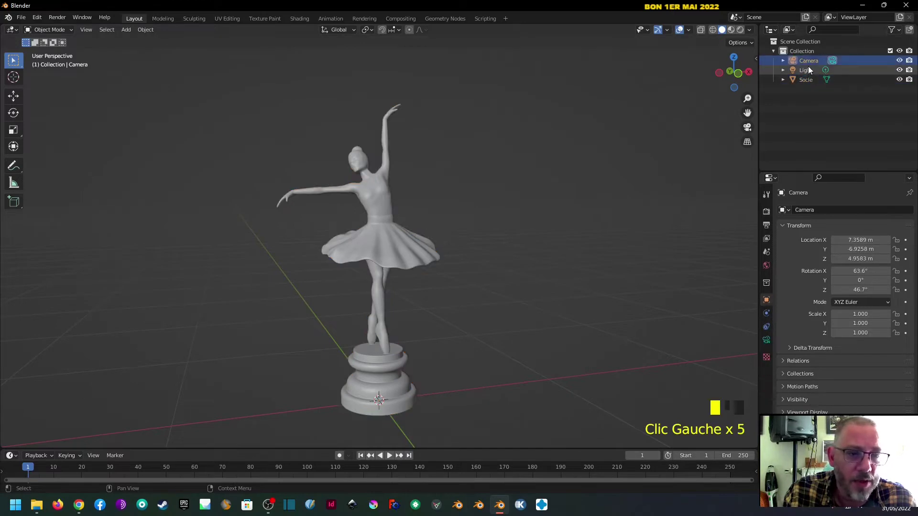
{"action": "scroll", "coordinate": [472, 261], "scroll_direction": "down", "scroll_amount": 6}
{"action": "scroll", "coordinate": [472, 261], "scroll_direction": "up", "scroll_amount": 4}
{"action": "scroll", "coordinate": [474, 260], "scroll_direction": "down", "scroll_amount": 5}
{"action": "scroll", "coordinate": [476, 260], "scroll_direction": "up", "scroll_amount": 6}
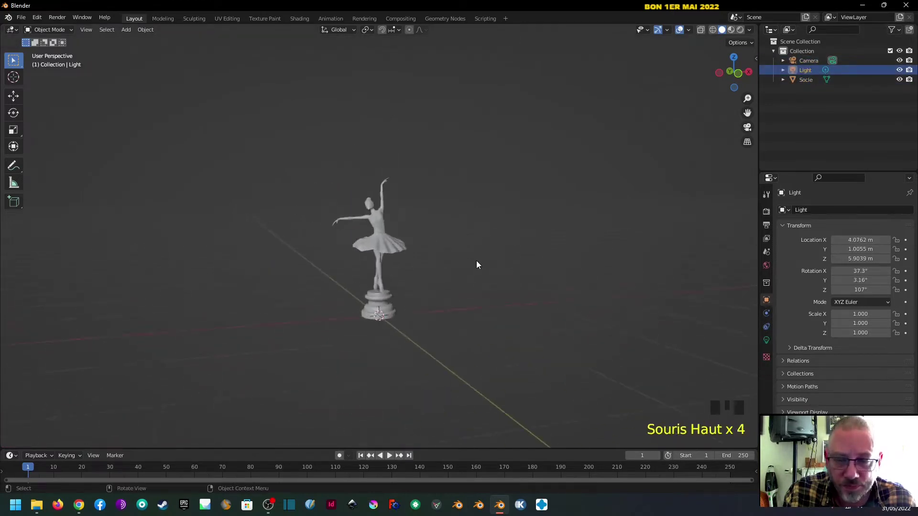
{"action": "middle_click_drag", "start_coordinate": [477, 260], "coordinate": [465, 285]}
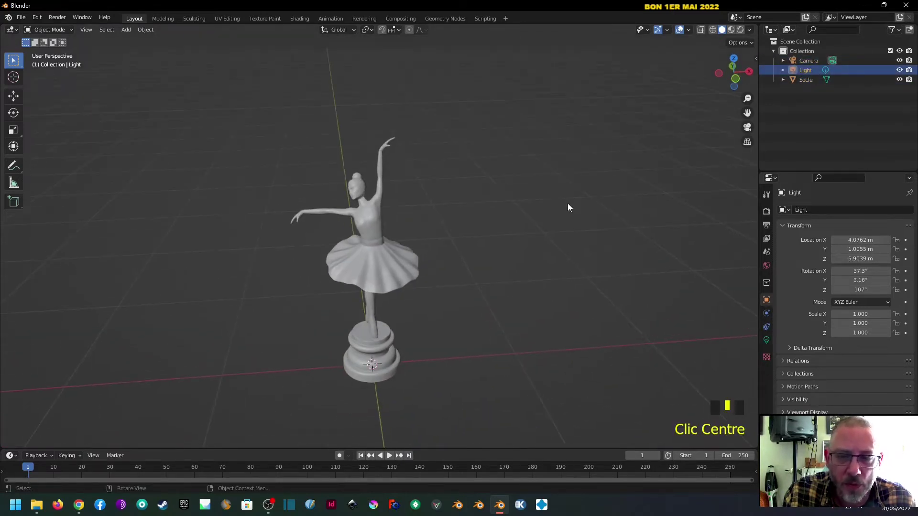
Set the render engine to Cycles with the Supported feature set and GPU Compute as the device
{"action": "left_click", "coordinate": [766, 196]}
{"action": "left_click", "coordinate": [767, 212]}
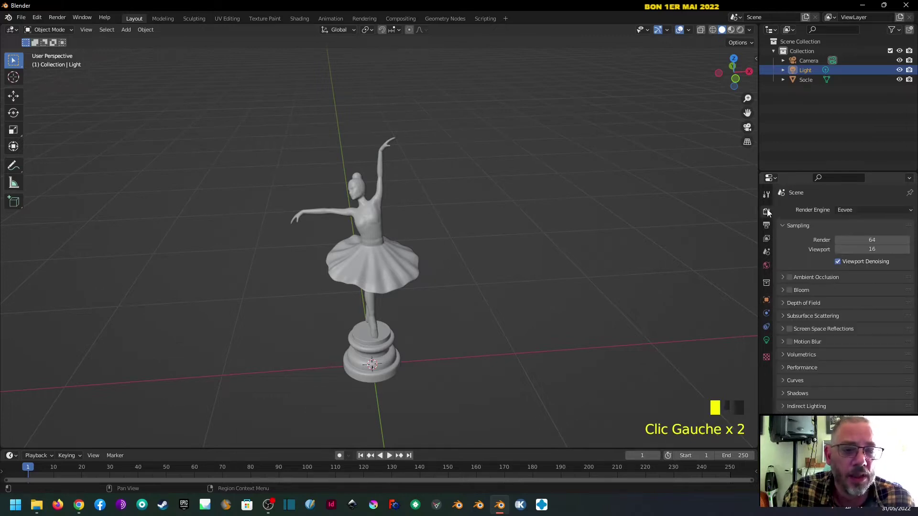
{"action": "left_click", "coordinate": [862, 209]}
{"action": "left_click", "coordinate": [857, 240]}
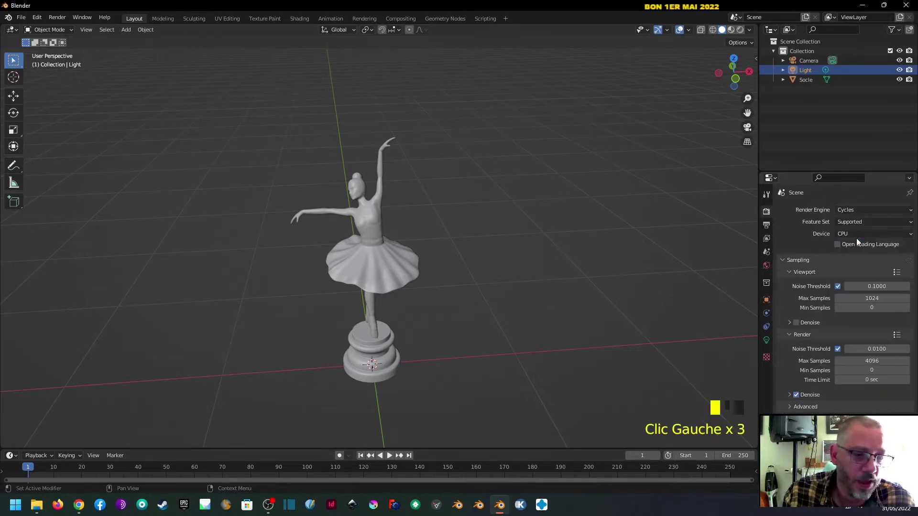
{"action": "left_click", "coordinate": [857, 223]}
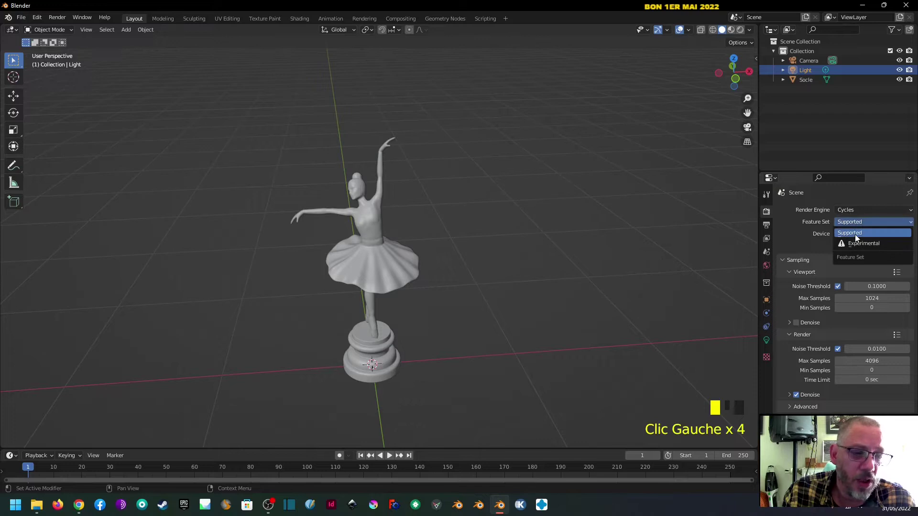
{"action": "left_click", "coordinate": [856, 233]}
{"action": "left_click", "coordinate": [856, 255]}
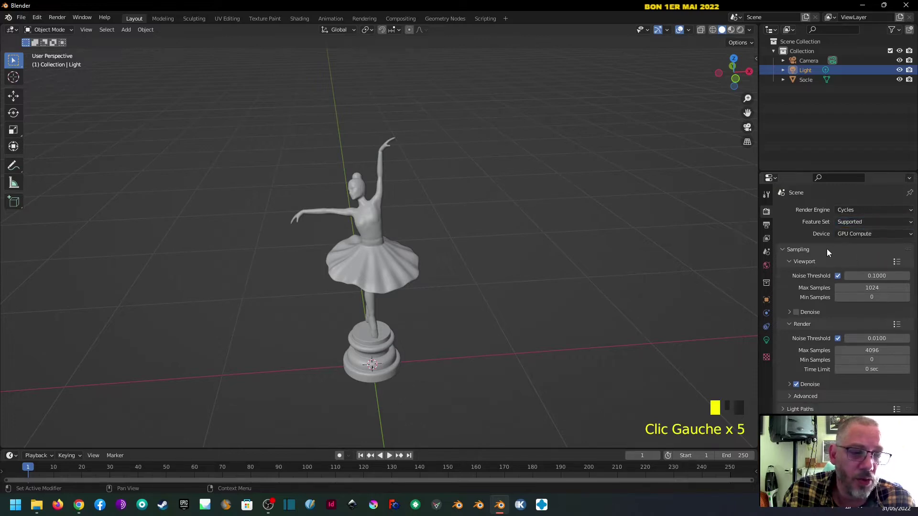
Check the Cycles render devices in the system preferences and close the preferences
{"action": "left_click", "coordinate": [37, 18]}
{"action": "left_click", "coordinate": [82, 165]}
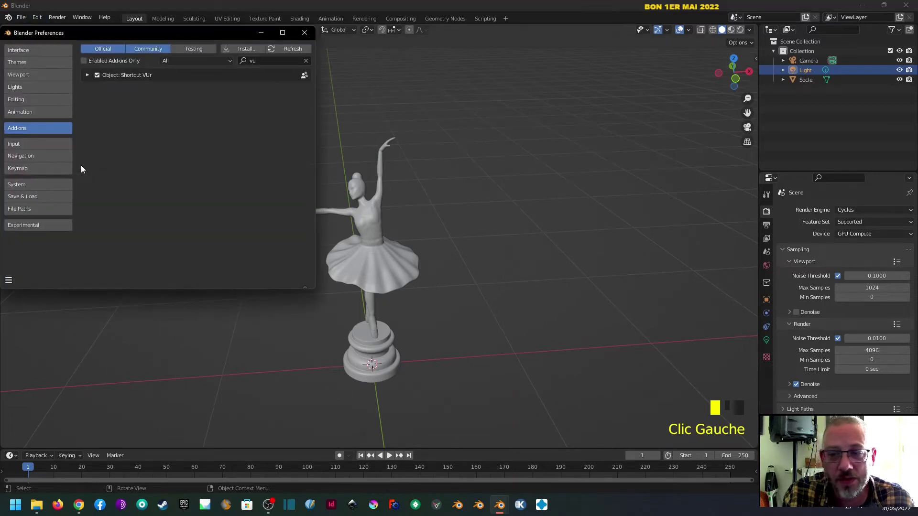
{"action": "left_click", "coordinate": [25, 188]}
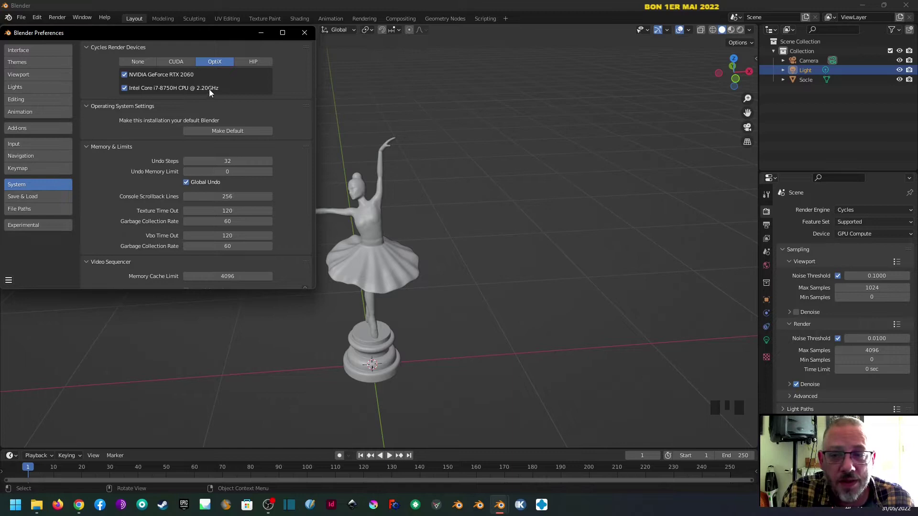
{"action": "left_click", "coordinate": [303, 33]}
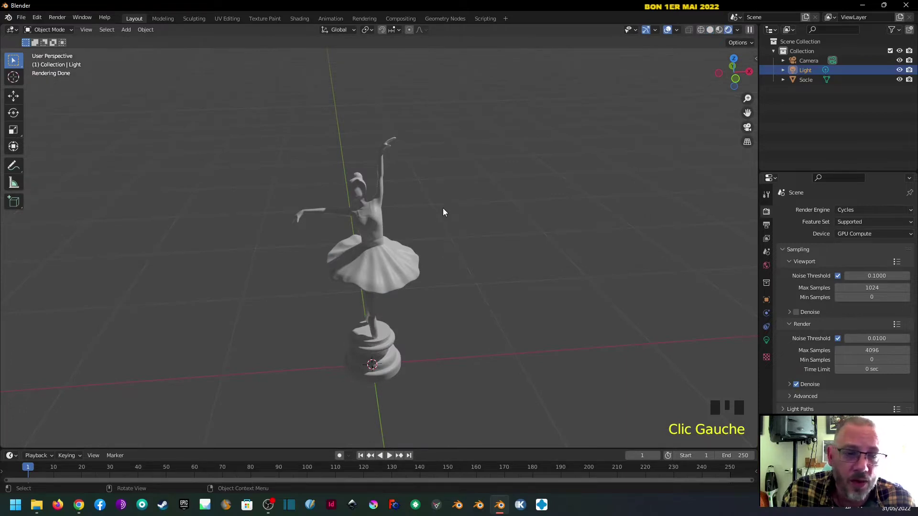
Add a mesh plane as a floor under the ballerina statue
{"action": "middle_click_drag", "start_coordinate": [445, 260], "coordinate": [455, 172]}
{"action": "scroll", "coordinate": [457, 222], "scroll_direction": "down", "scroll_amount": 5}
{"action": "scroll", "coordinate": [457, 221], "scroll_direction": "up", "scroll_amount": 4}
{"action": "key", "text": "shift+a"}
{"action": "mouse_move", "coordinate": [456, 172]}
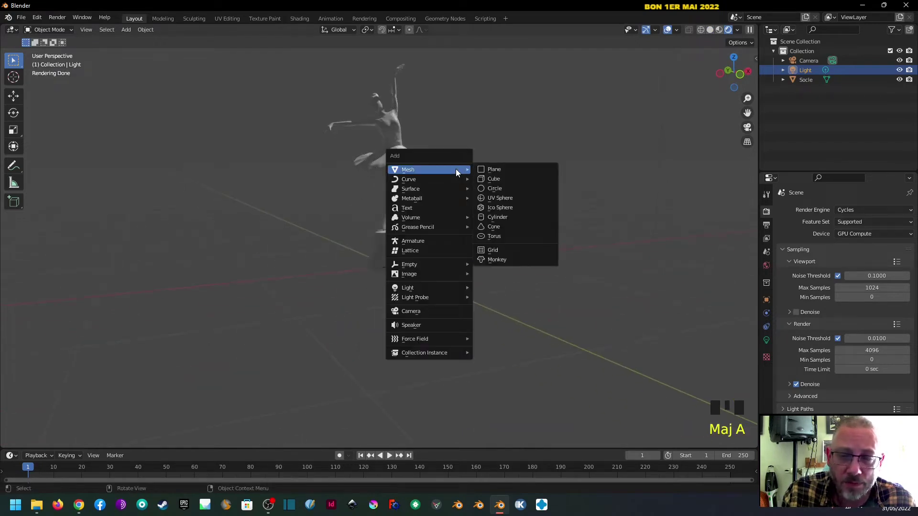
{"action": "left_click", "coordinate": [520, 168]}
{"action": "middle_click_drag", "start_coordinate": [519, 172], "coordinate": [510, 222]}
{"action": "scroll", "coordinate": [476, 229], "scroll_direction": "down", "scroll_amount": 4}
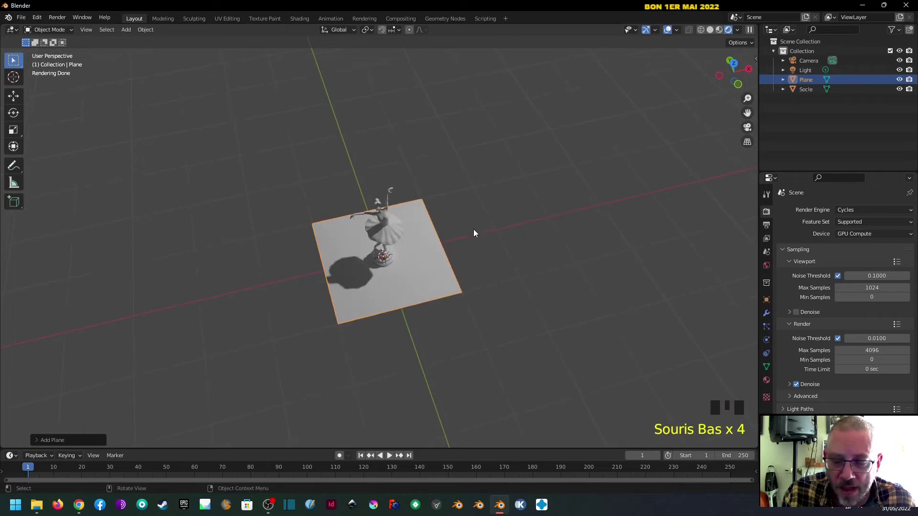
Scale the floor plane's mesh by a factor of 3 in Edit Mode
{"action": "key", "text": "Tab"}
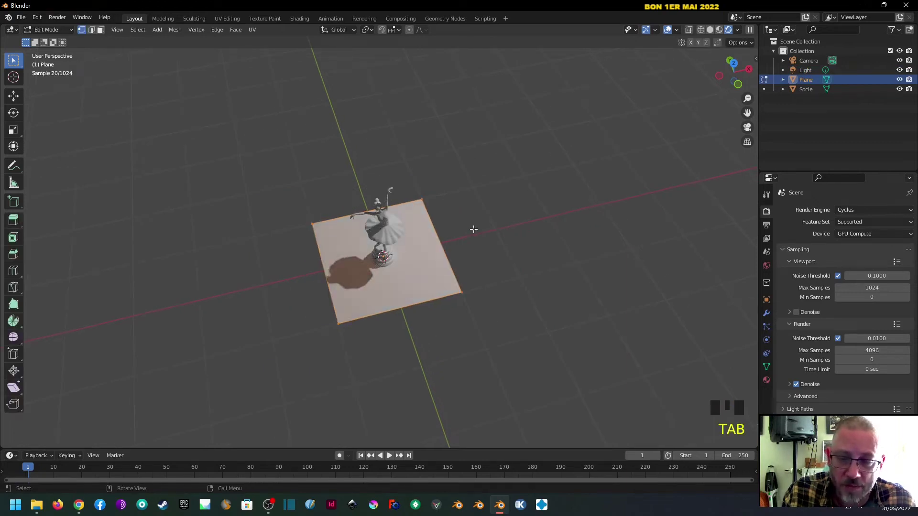
{"action": "key", "text": "s"}
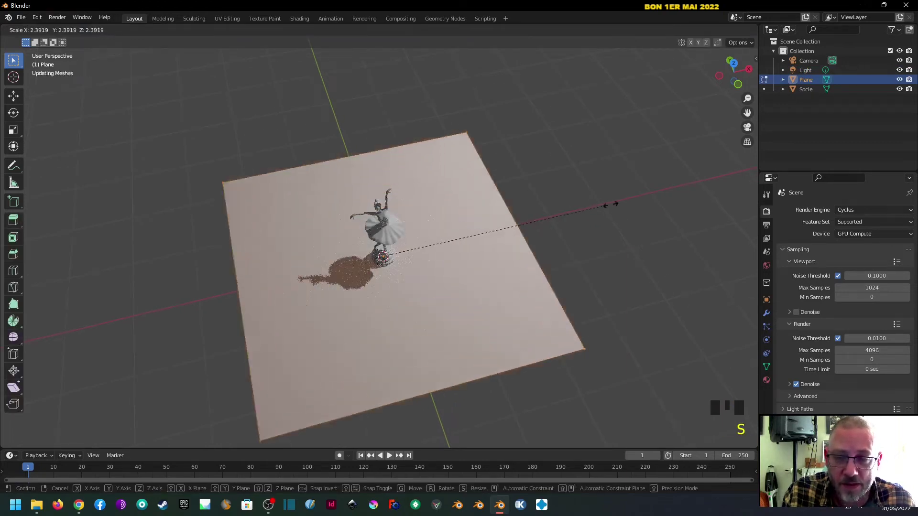
{"action": "key", "text": "period"}
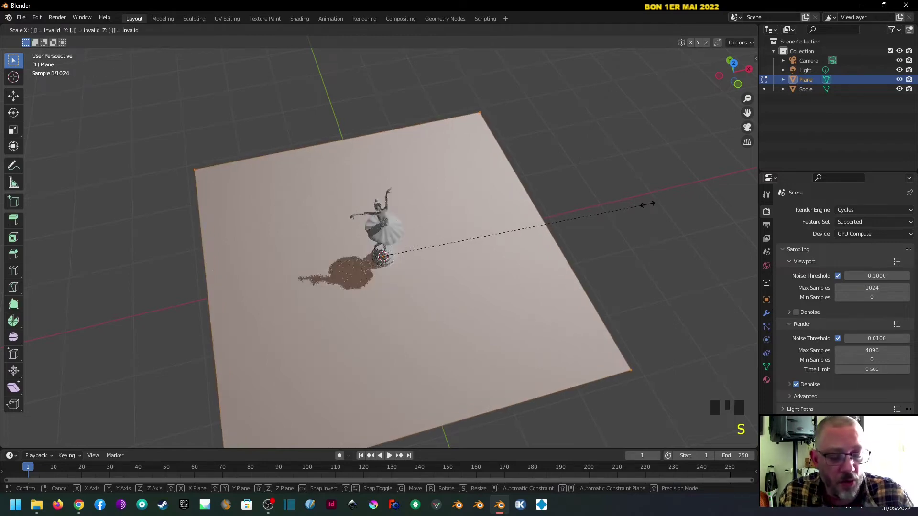
{"action": "type", "text": "3"}
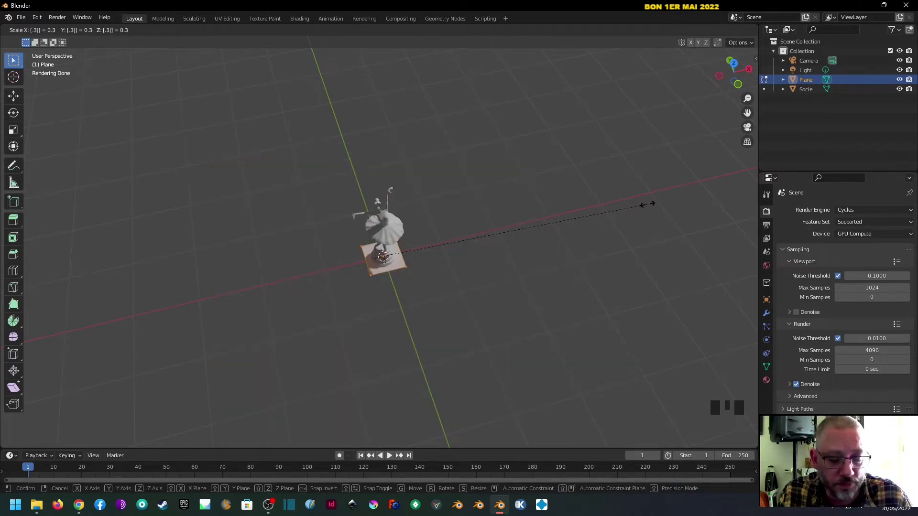
{"action": "key", "text": "BackSpace"}
{"action": "key", "text": "BackSpace"}
{"action": "type", "text": "3"}
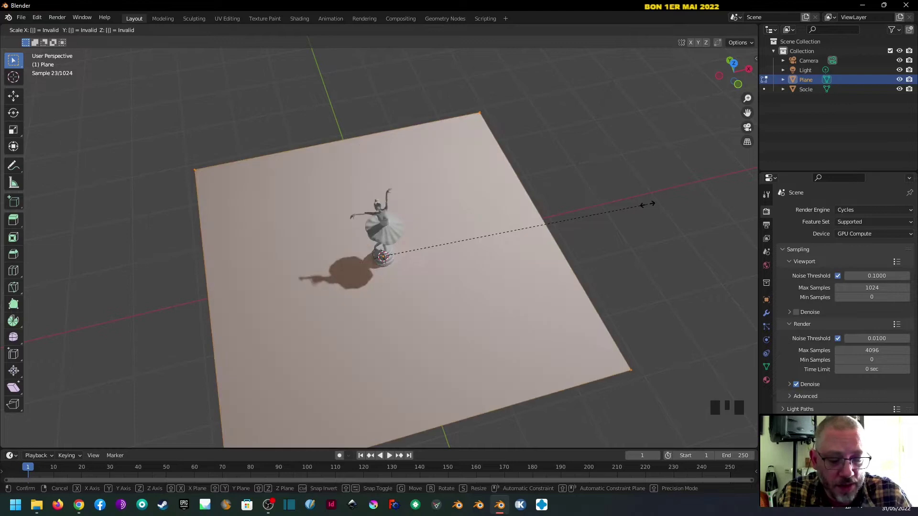
{"action": "key", "text": "Return"}
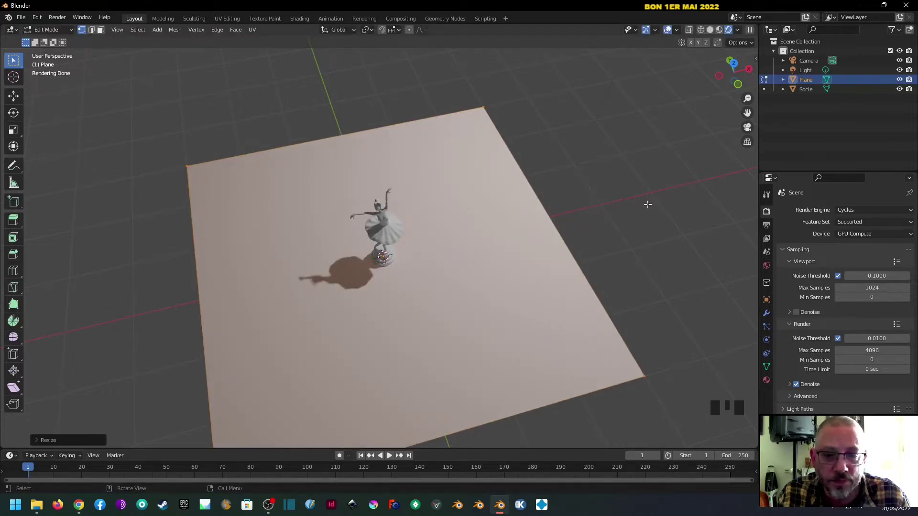
Extrude the floor plane's edge behind the statue 5 m upward along Z to form a back wall
{"action": "middle_click_drag", "start_coordinate": [578, 151], "coordinate": [252, 235]}
{"action": "left_click", "coordinate": [252, 235]}
{"action": "scroll", "coordinate": [228, 237], "scroll_direction": "down", "scroll_amount": 3}
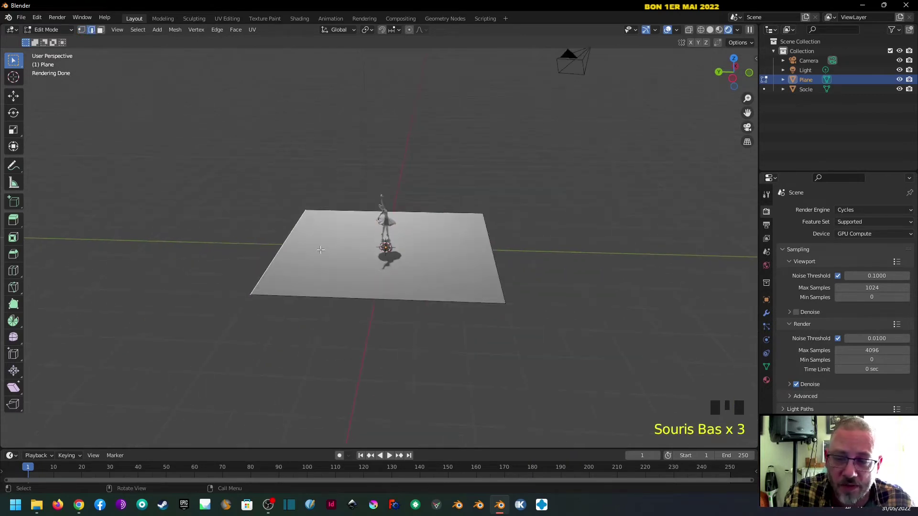
{"action": "key", "text": "e"}
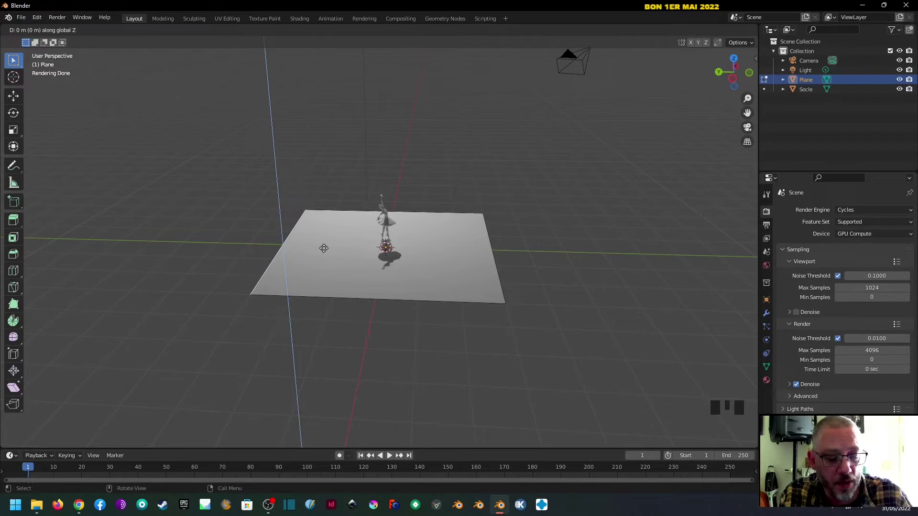
{"action": "type", "text": "5"}
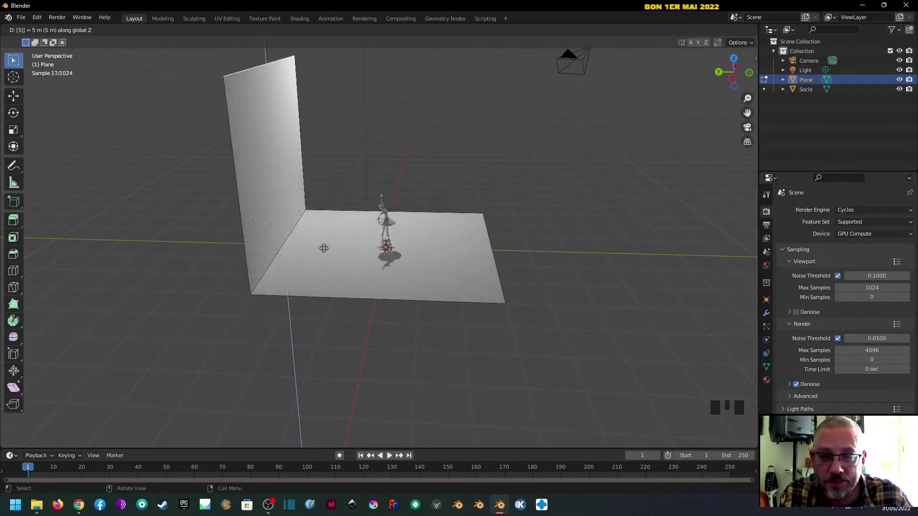
{"action": "key", "text": "Return"}
Bevel the edge between the floor and the back wall with a width of 2 m and 9 segments
{"action": "middle_click_drag", "start_coordinate": [333, 250], "coordinate": [360, 247]}
{"action": "left_click", "coordinate": [342, 215]}
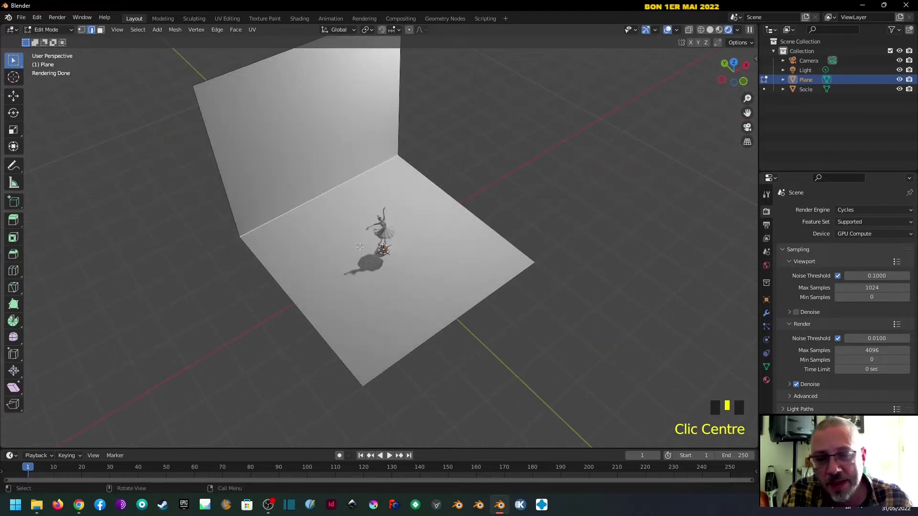
{"action": "key", "text": "ctrl+b"}
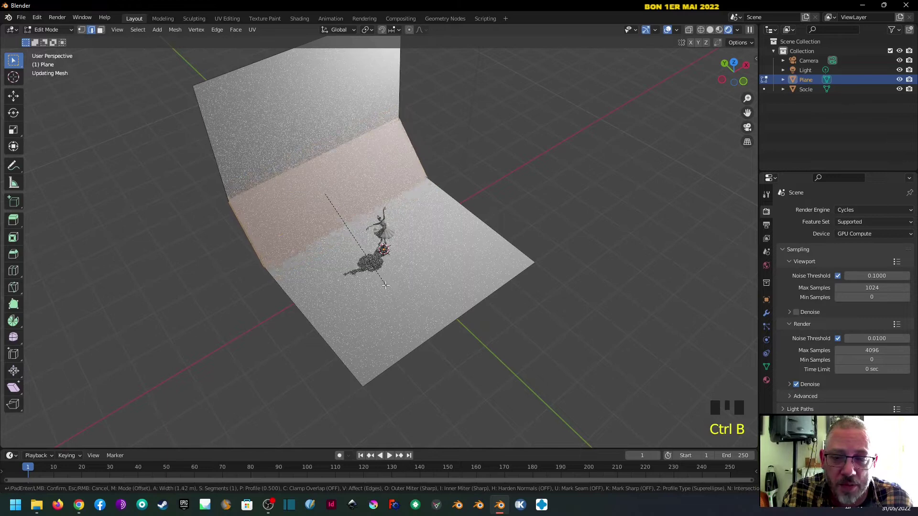
{"action": "key", "text": "3"}
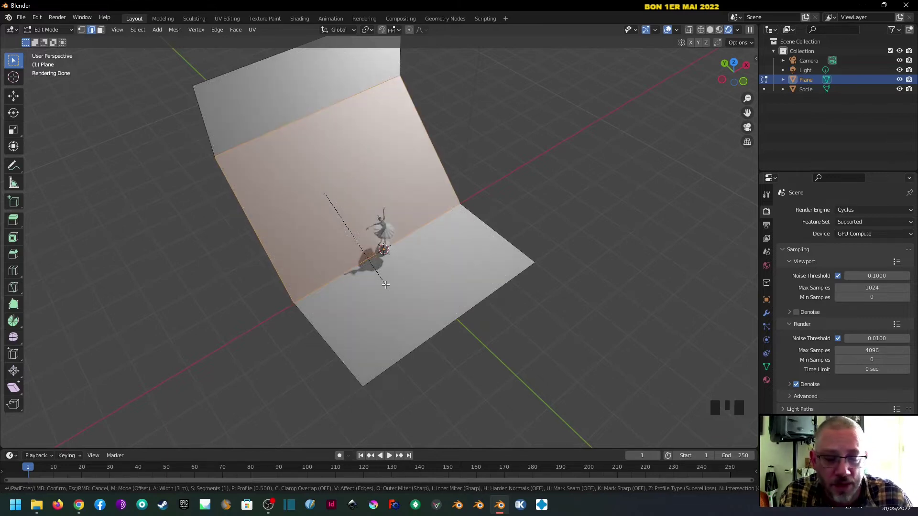
{"action": "key", "text": "BackSpace"}
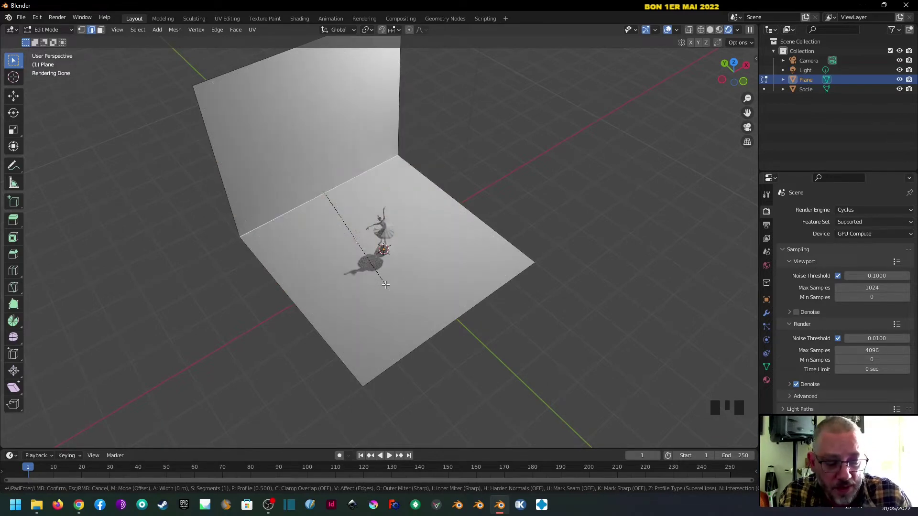
{"action": "key", "text": "2"}
{"action": "scroll", "coordinate": [385, 285], "scroll_direction": "up", "scroll_amount": 7}
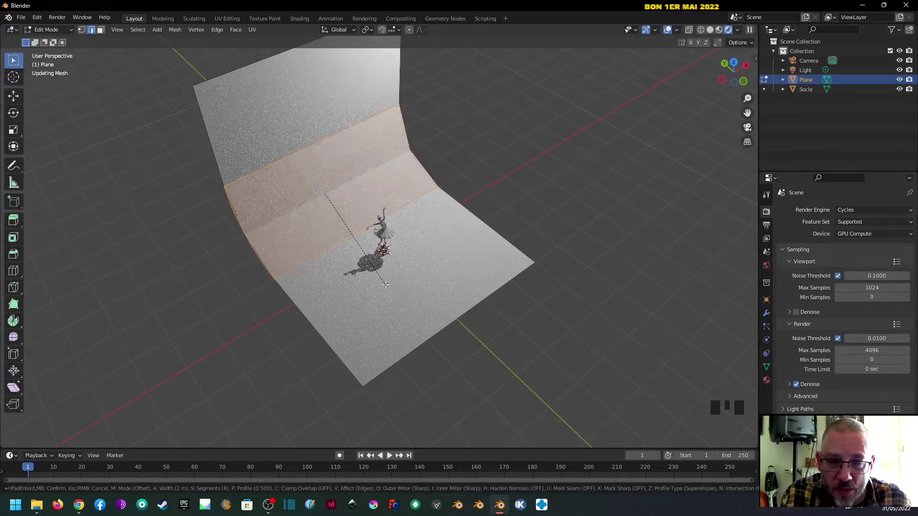
{"action": "scroll", "coordinate": [386, 285], "scroll_direction": "up", "scroll_amount": 1}
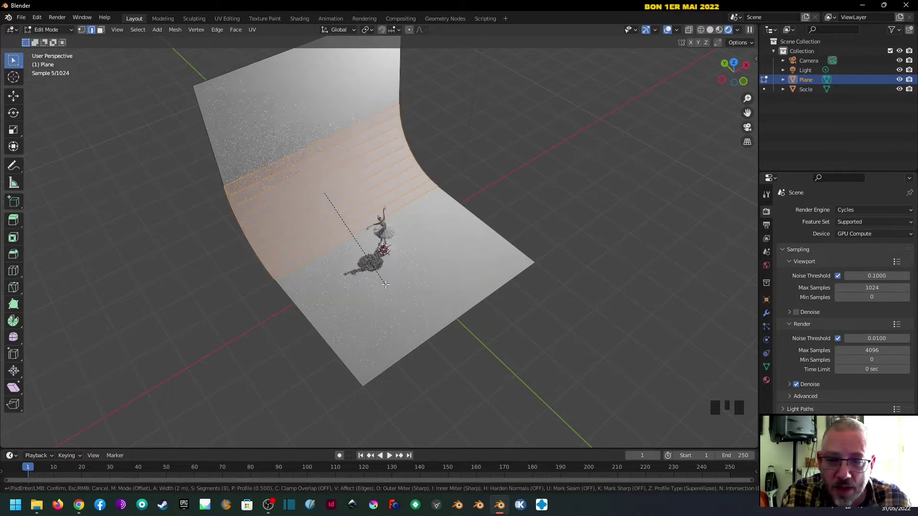
{"action": "left_click", "coordinate": [386, 284]}
Move the back wall's top edge forward along Y toward the statue using proportional editing with an influence size of about 5 m
{"action": "middle_click_drag", "start_coordinate": [385, 284], "coordinate": [317, 154]}
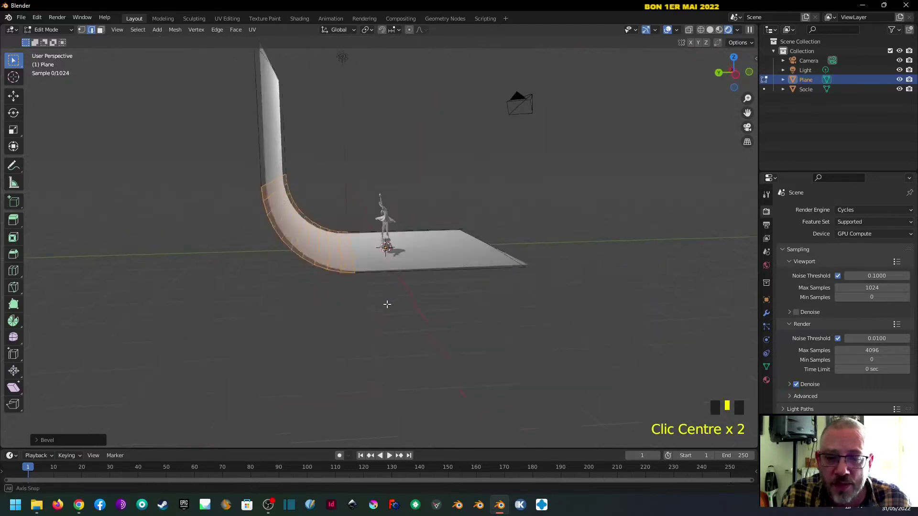
{"action": "middle_click_drag", "start_coordinate": [385, 303], "coordinate": [334, 153]}
{"action": "left_click", "coordinate": [270, 67]}
{"action": "scroll", "coordinate": [270, 67], "scroll_direction": "down", "scroll_amount": 3}
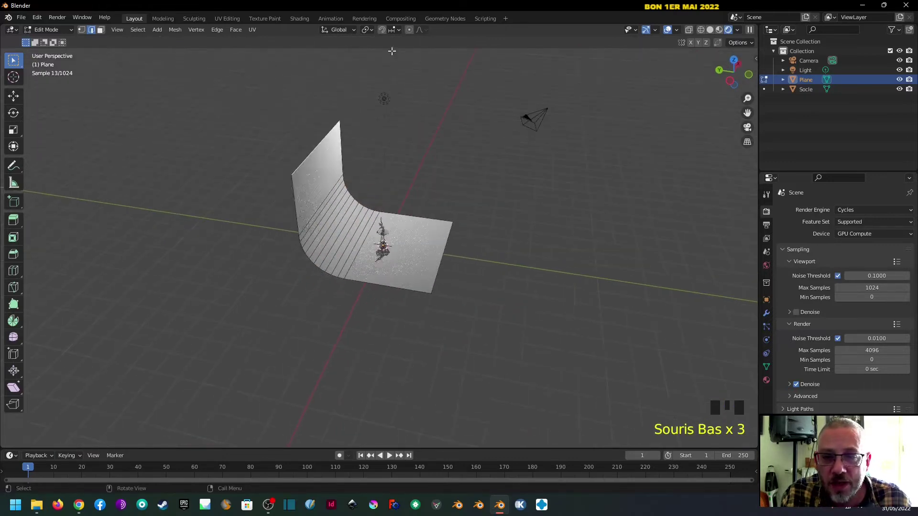
{"action": "left_click", "coordinate": [409, 29]}
{"action": "middle_click_drag", "start_coordinate": [396, 141], "coordinate": [410, 125]}
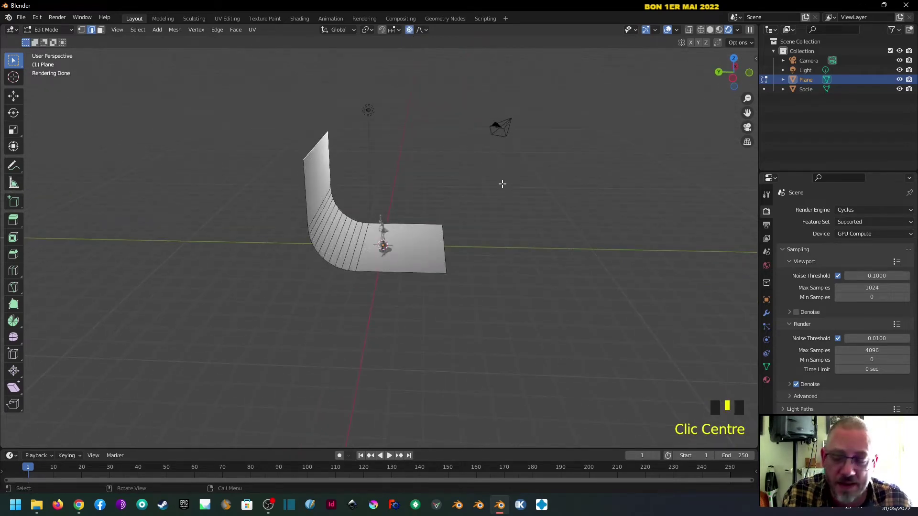
{"action": "key", "text": "g"}
{"action": "key", "text": "y"}
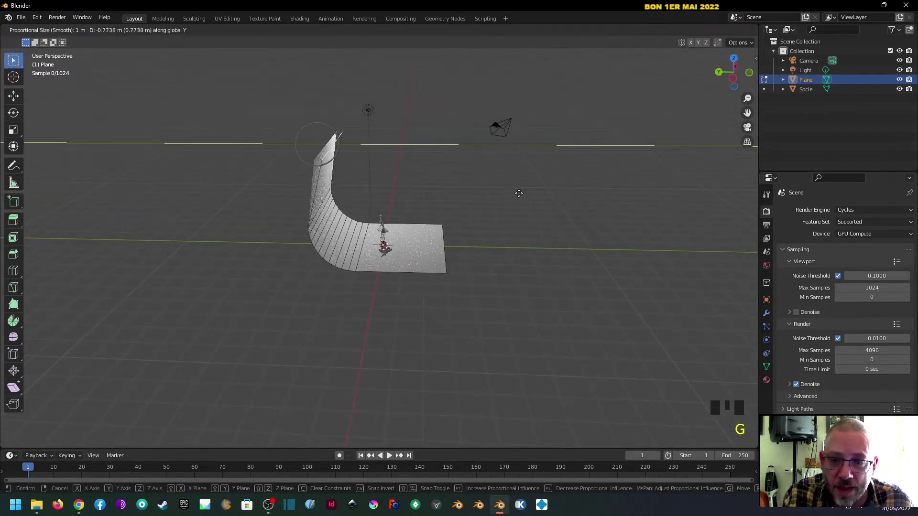
{"action": "scroll", "coordinate": [519, 194], "scroll_direction": "down", "scroll_amount": 12}
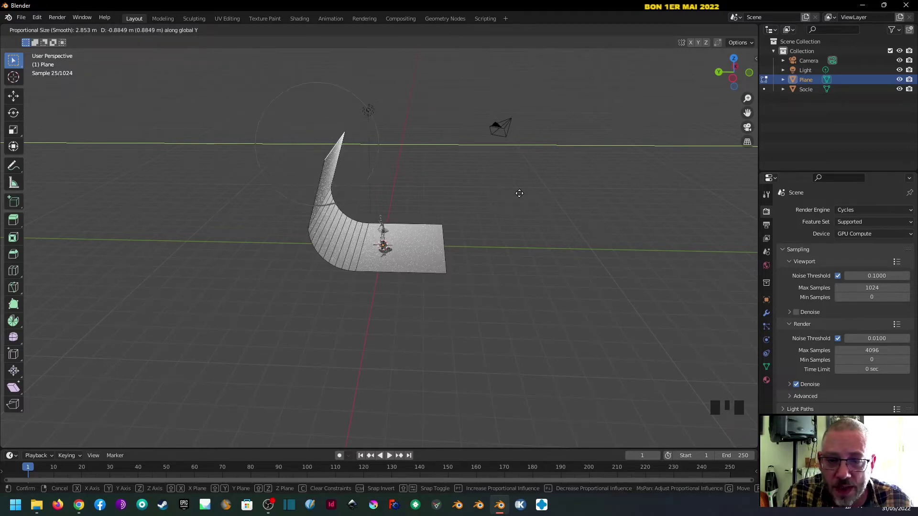
{"action": "scroll", "coordinate": [520, 193], "scroll_direction": "down", "scroll_amount": 4}
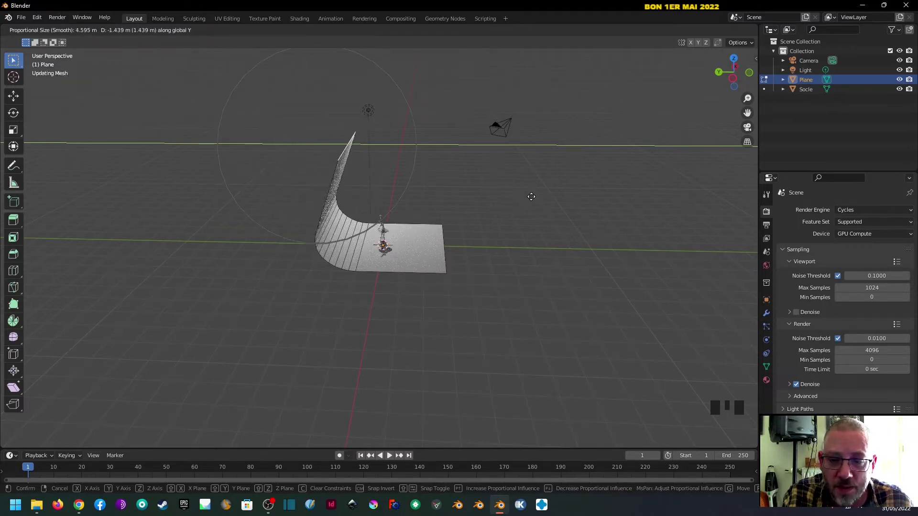
{"action": "scroll", "coordinate": [531, 196], "scroll_direction": "down", "scroll_amount": 1}
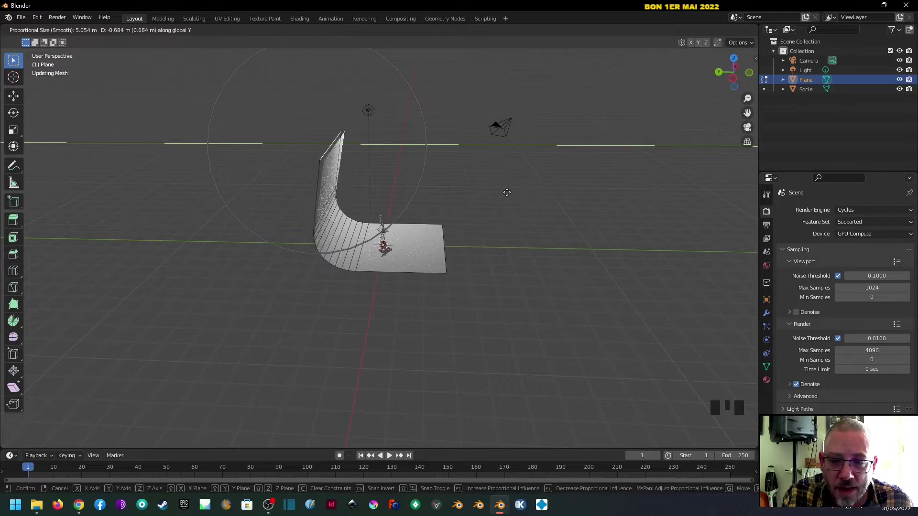
{"action": "left_click", "coordinate": [516, 197]}
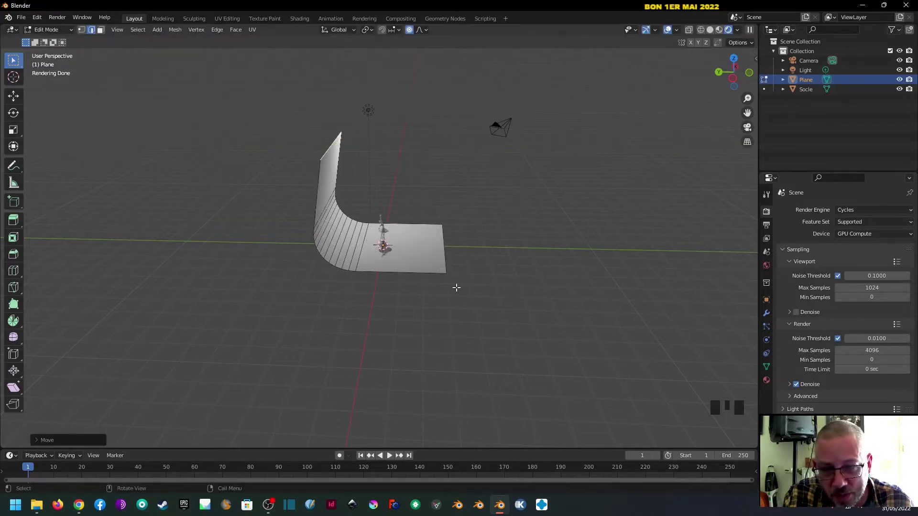
Scale the entire backdrop mesh by a factor of 3 along X and return to Object Mode
{"action": "middle_click_drag", "start_coordinate": [429, 261], "coordinate": [348, 273]}
{"action": "scroll", "coordinate": [368, 253], "scroll_direction": "up", "scroll_amount": 3}
{"action": "middle_click_drag", "start_coordinate": [407, 222], "coordinate": [432, 173]}
{"action": "key", "text": "a"}
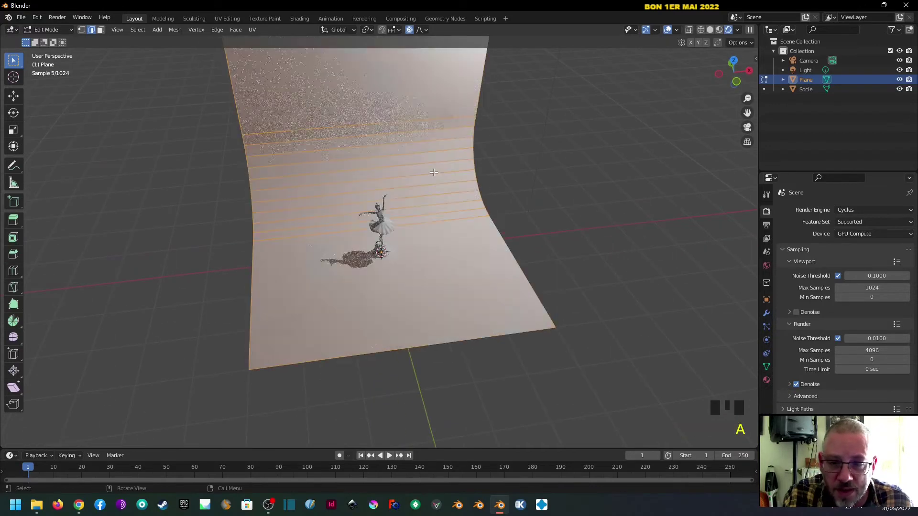
{"action": "key", "text": "s"}
{"action": "key", "text": "x"}
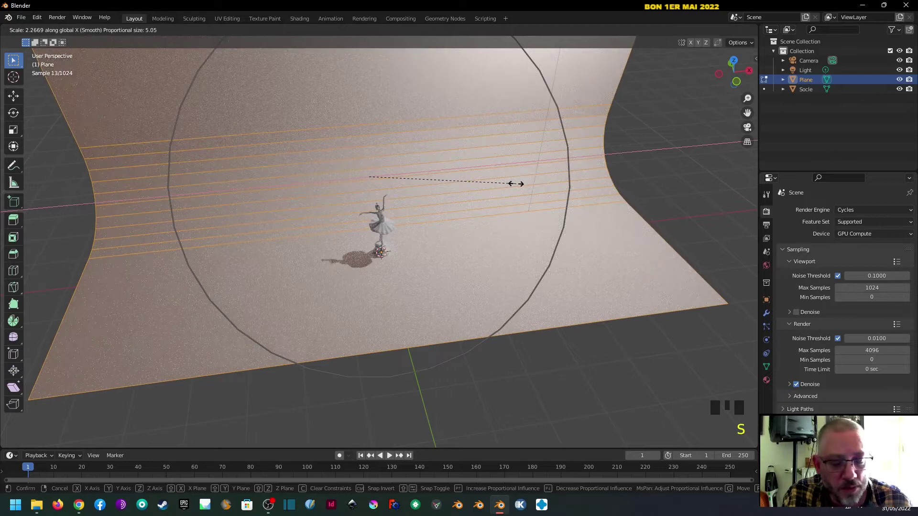
{"action": "key", "text": "4"}
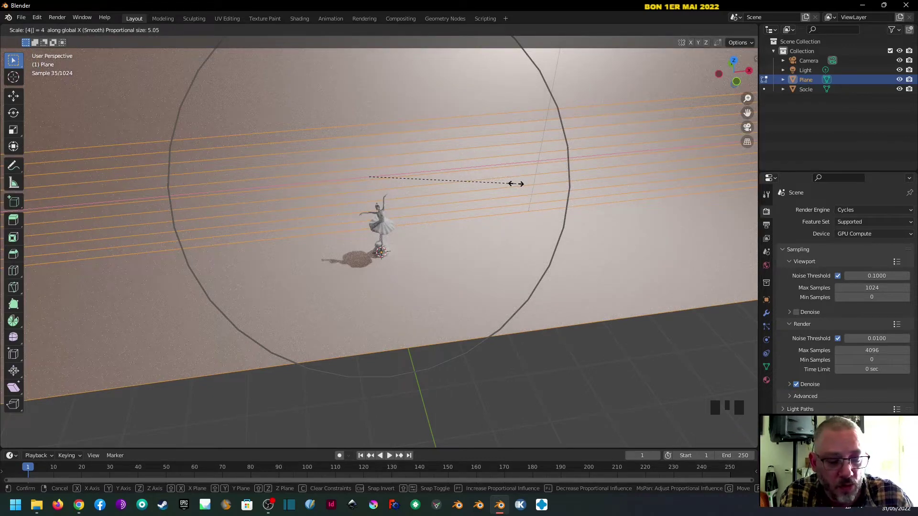
{"action": "key", "text": "BackSpace"}
{"action": "key", "text": "3"}
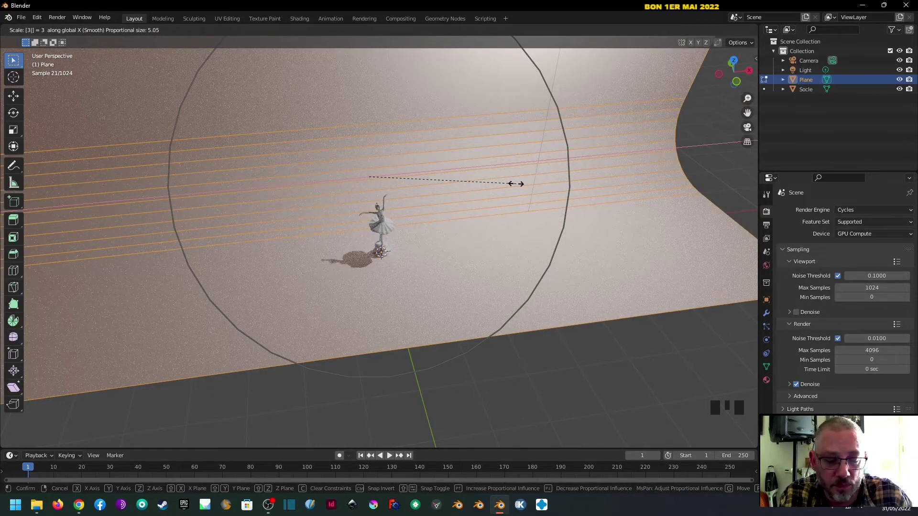
{"action": "key", "text": "BackSpace"}
{"action": "key", "text": "2"}
{"action": "key", "text": "BackSpace"}
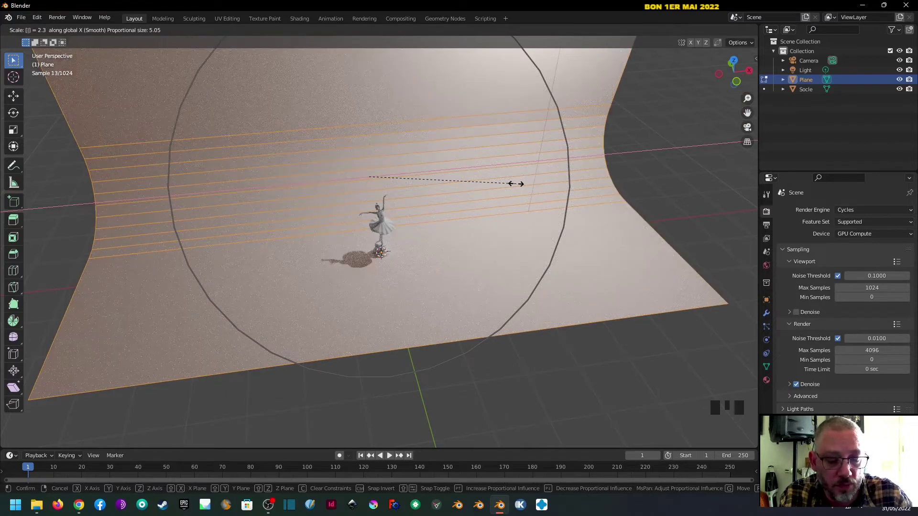
{"action": "key", "text": "3"}
{"action": "key", "text": "Return"}
{"action": "middle_click_drag", "start_coordinate": [384, 209], "coordinate": [557, 227]}
{"action": "scroll", "coordinate": [529, 222], "scroll_direction": "down", "scroll_amount": 5}
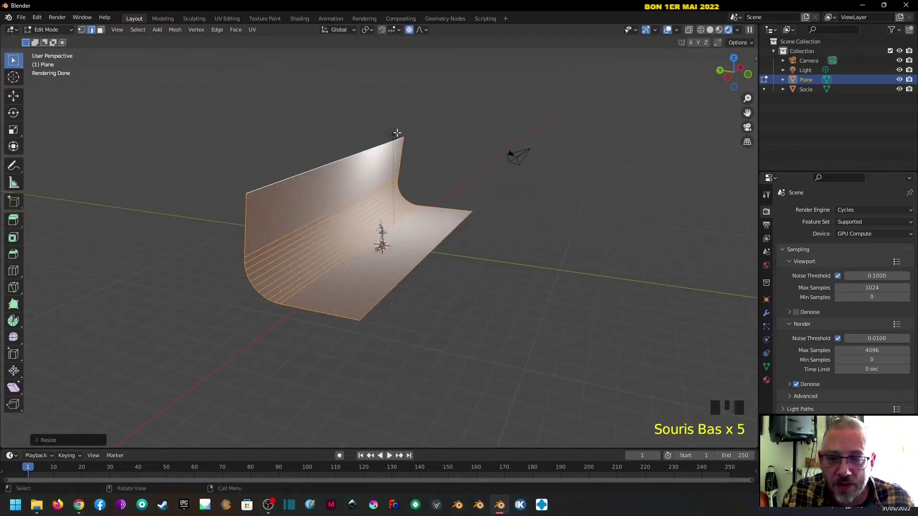
{"action": "left_click", "coordinate": [46, 30]}
{"action": "left_click", "coordinate": [42, 37]}
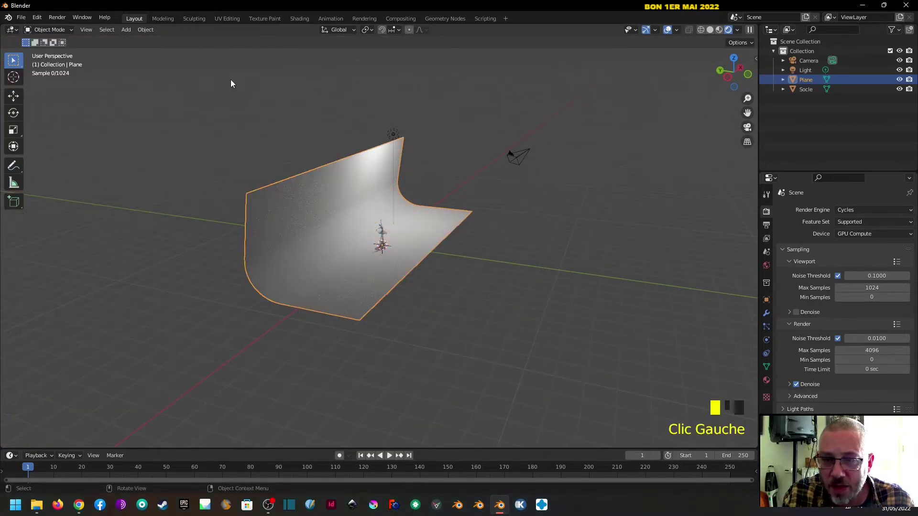
Center the light above the statue by setting its X and Y location to 0 m
{"action": "left_click", "coordinate": [394, 134]}
{"action": "middle_click_drag", "start_coordinate": [426, 203], "coordinate": [650, 117]}
{"action": "left_click", "coordinate": [759, 60]}
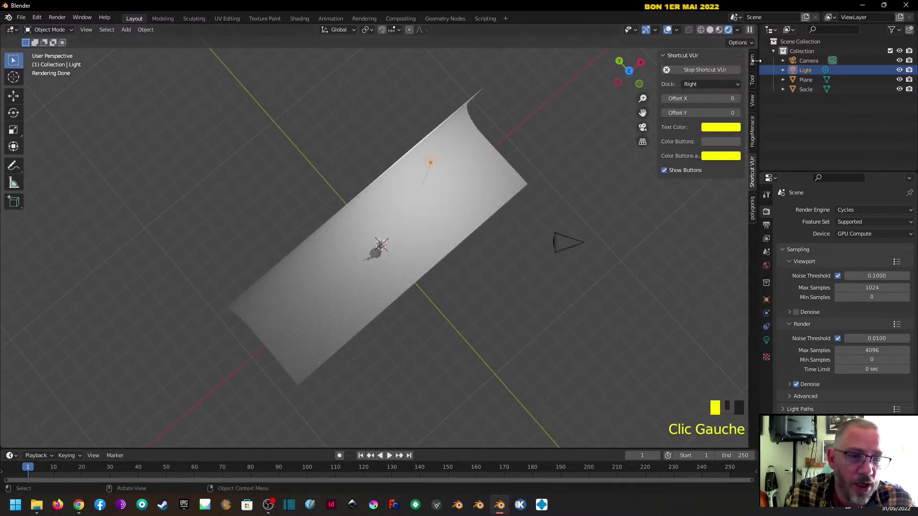
{"action": "left_click", "coordinate": [753, 61]}
{"action": "left_click", "coordinate": [712, 90]}
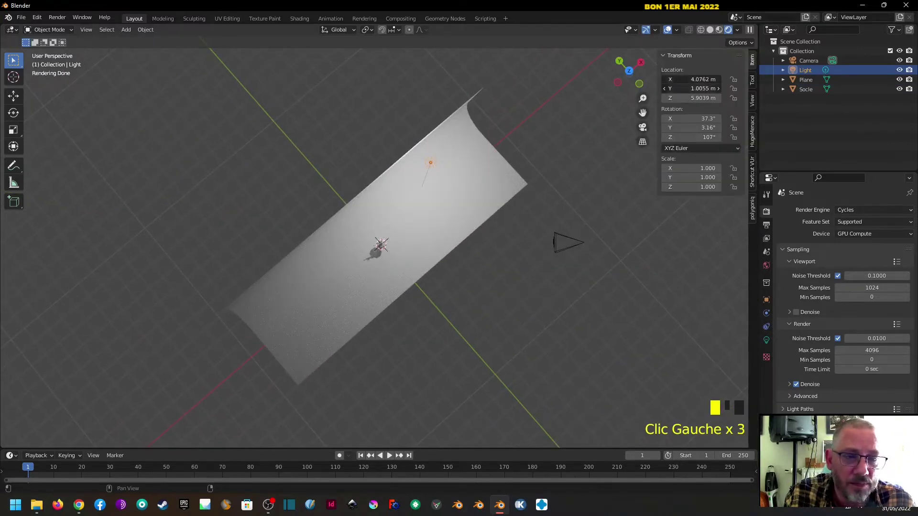
{"action": "type", "text": "0"}
{"action": "key", "text": "Return"}
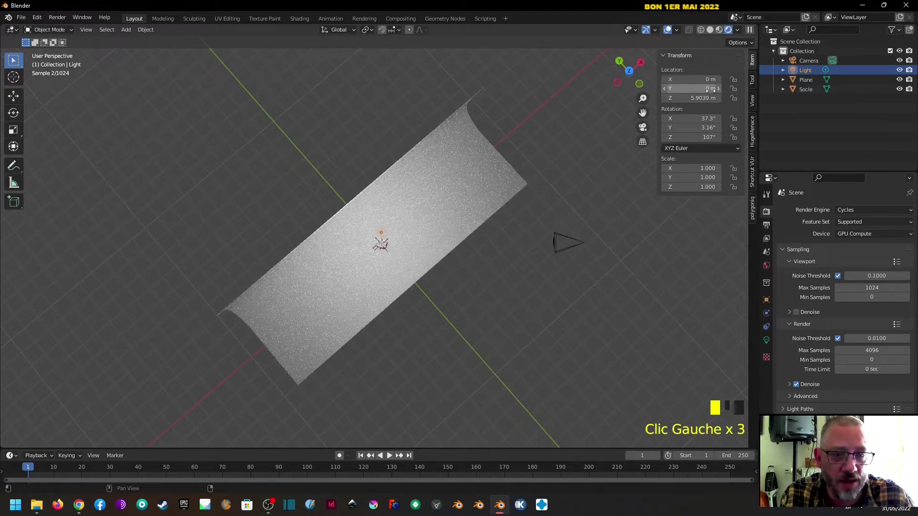
Apply smooth shading to the backdrop plane
{"action": "middle_click_drag", "start_coordinate": [365, 271], "coordinate": [486, 177]}
{"action": "scroll", "coordinate": [384, 196], "scroll_direction": "up", "scroll_amount": 10}
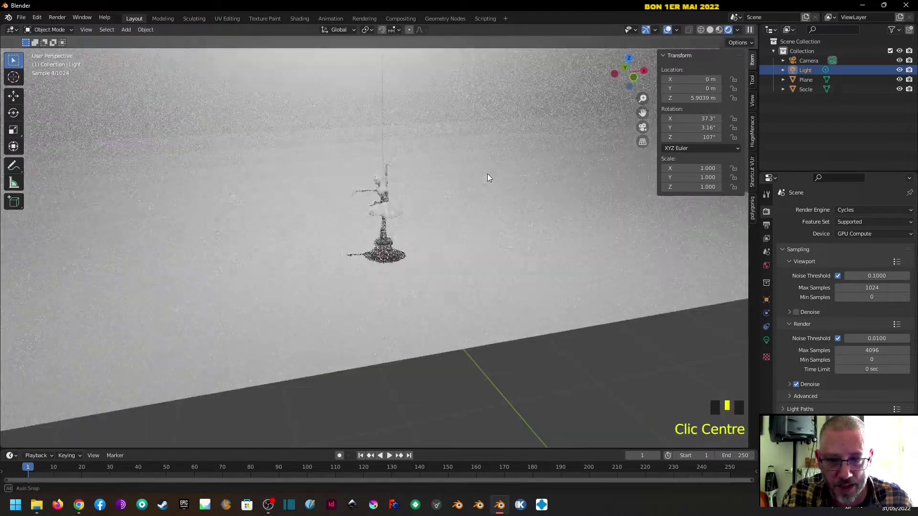
{"action": "left_click", "coordinate": [450, 146]}
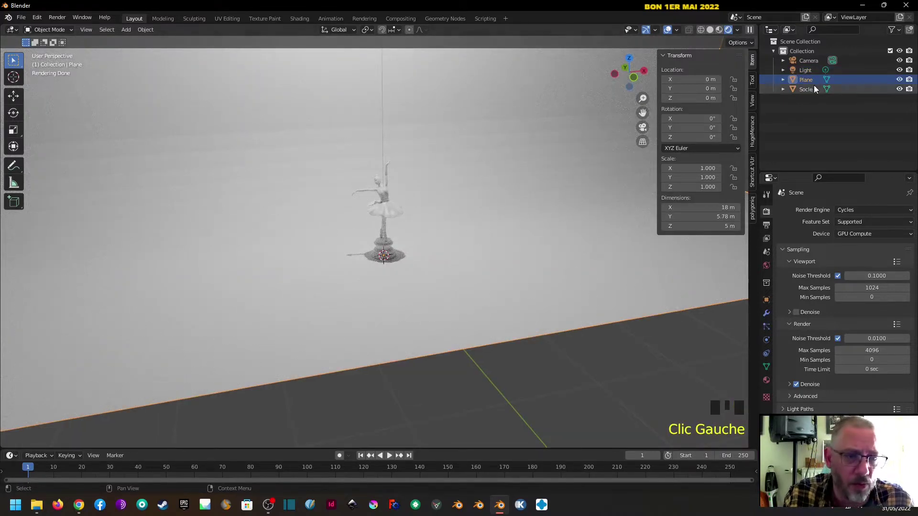
{"action": "right_click", "coordinate": [429, 144]}
{"action": "left_click", "coordinate": [429, 144]}
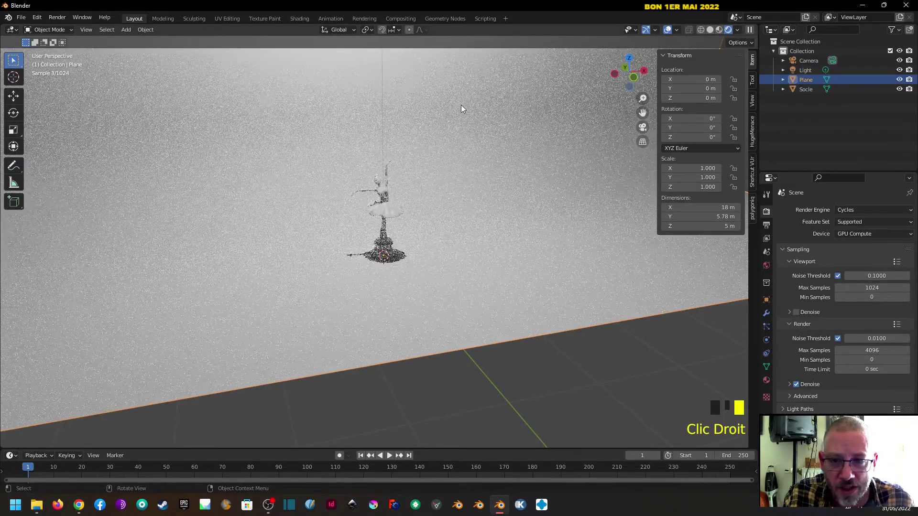
Set the power of the light above the statue to 300 W
{"action": "middle_click_drag", "start_coordinate": [473, 116], "coordinate": [549, 256]}
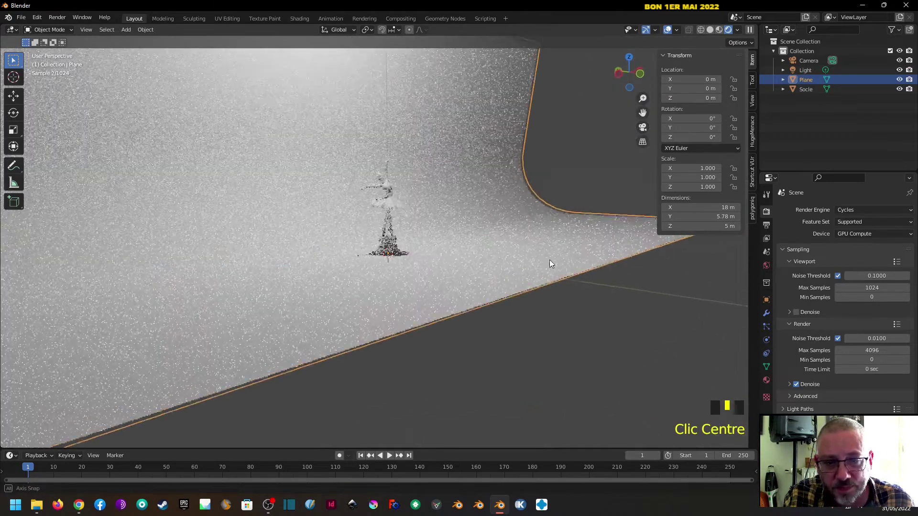
{"action": "scroll", "coordinate": [536, 255], "scroll_direction": "down", "scroll_amount": 5}
{"action": "left_click", "coordinate": [379, 97]}
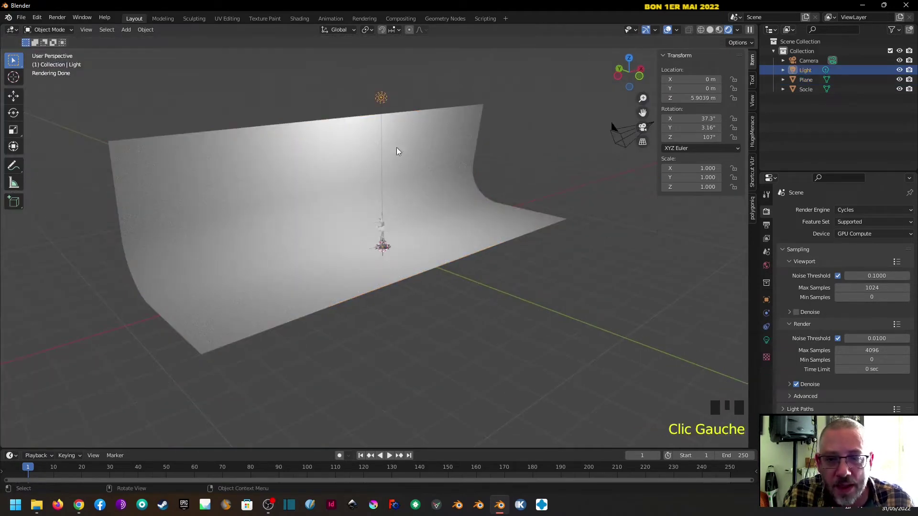
{"action": "left_click", "coordinate": [767, 340]}
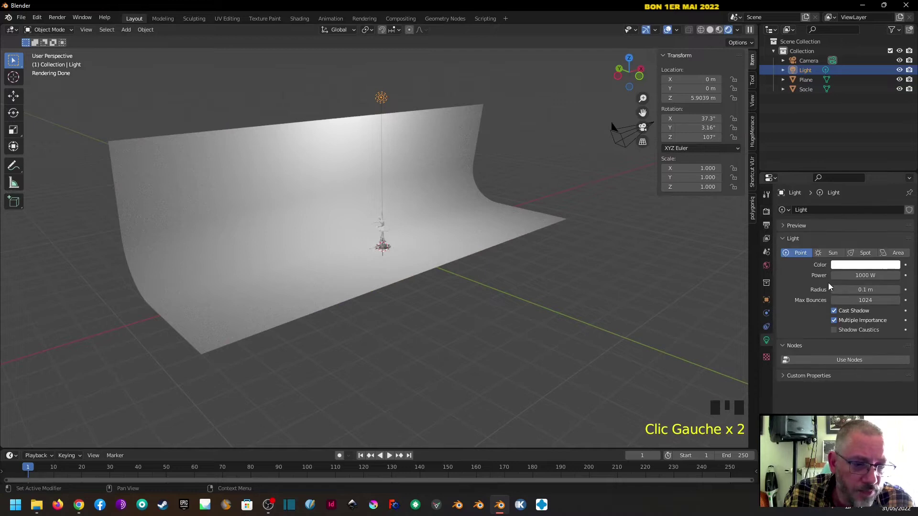
{"action": "left_click", "coordinate": [856, 275]}
{"action": "type", "text": "300"}
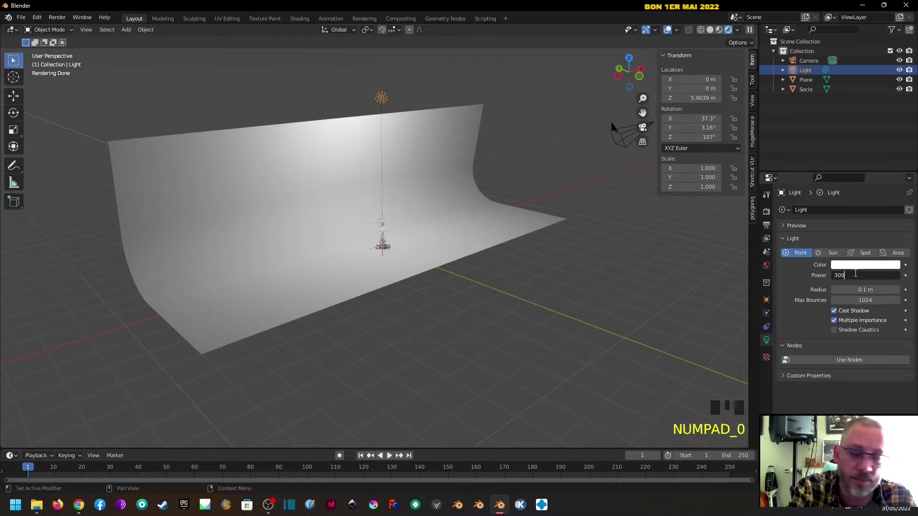
{"action": "key", "text": "Return"}
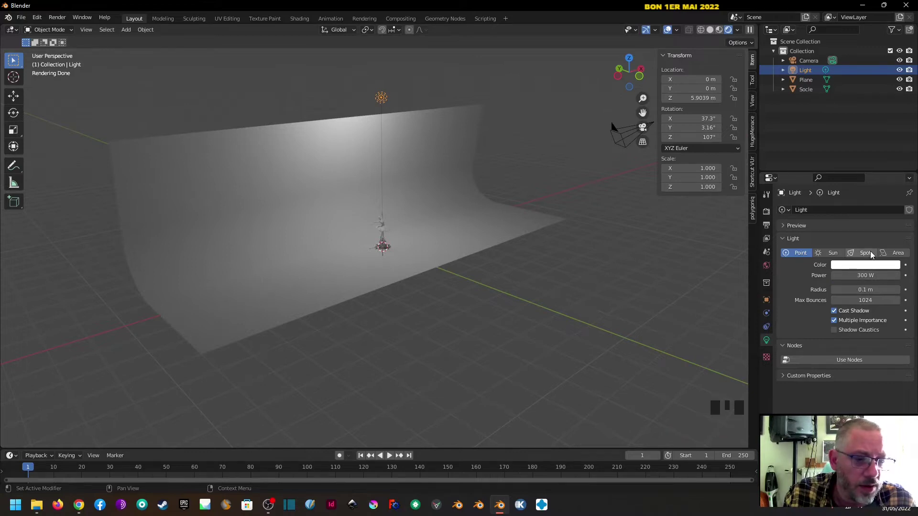
Change the light's type to Area and clear its rotation so it points straight down at the statue
{"action": "left_click", "coordinate": [894, 253]}
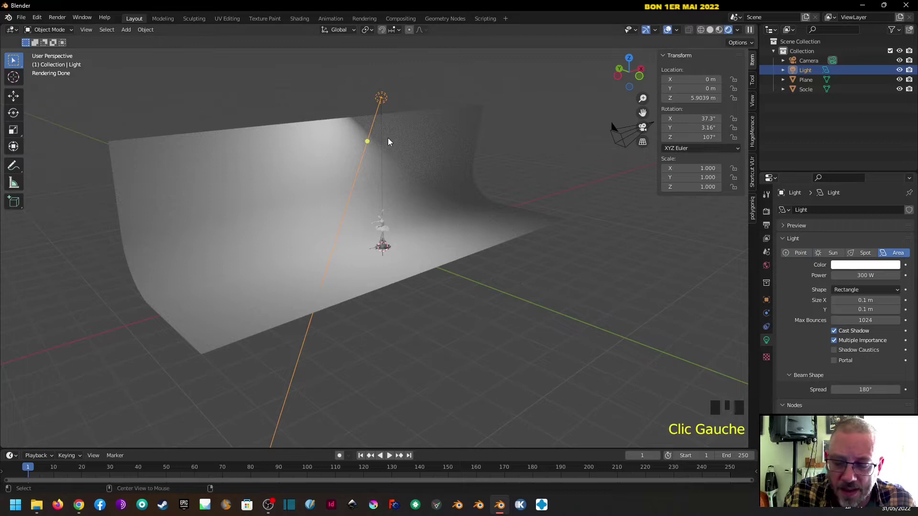
{"action": "key", "text": "alt+r"}
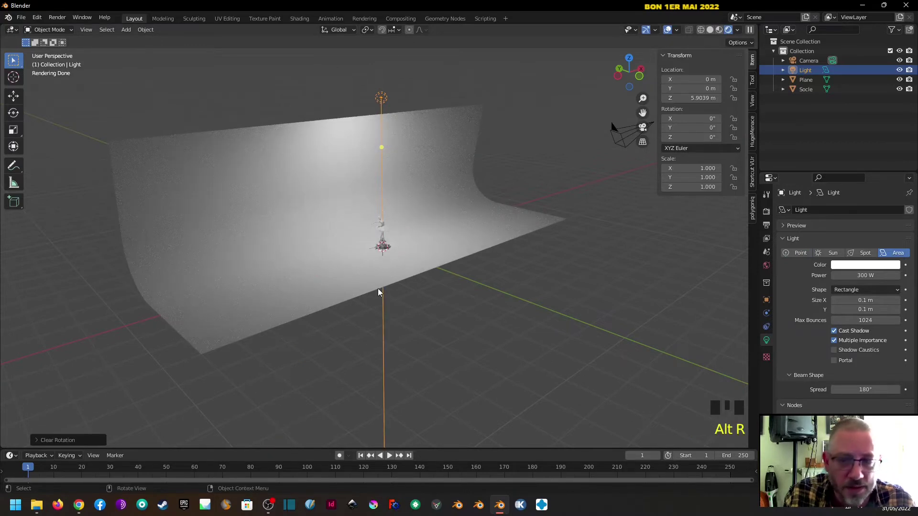
{"action": "scroll", "coordinate": [463, 290], "scroll_direction": "up", "scroll_amount": 9}
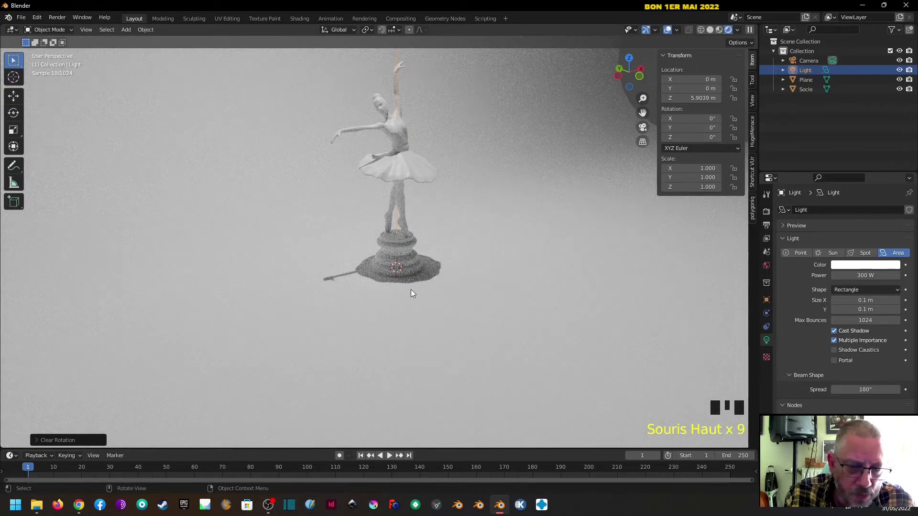
Give the area light a Square shape with a size of 2 m
{"action": "left_click_drag", "start_coordinate": [864, 300], "coordinate": [865, 309]}
{"action": "left_click", "coordinate": [865, 301]}
{"action": "left_click", "coordinate": [803, 298]}
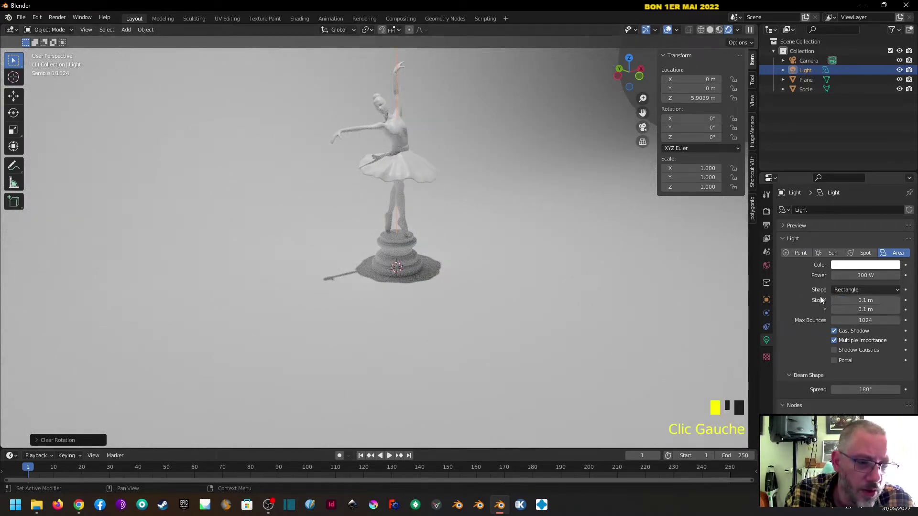
{"action": "left_click", "coordinate": [846, 289]}
{"action": "left_click", "coordinate": [857, 302]}
{"action": "left_click", "coordinate": [869, 300]}
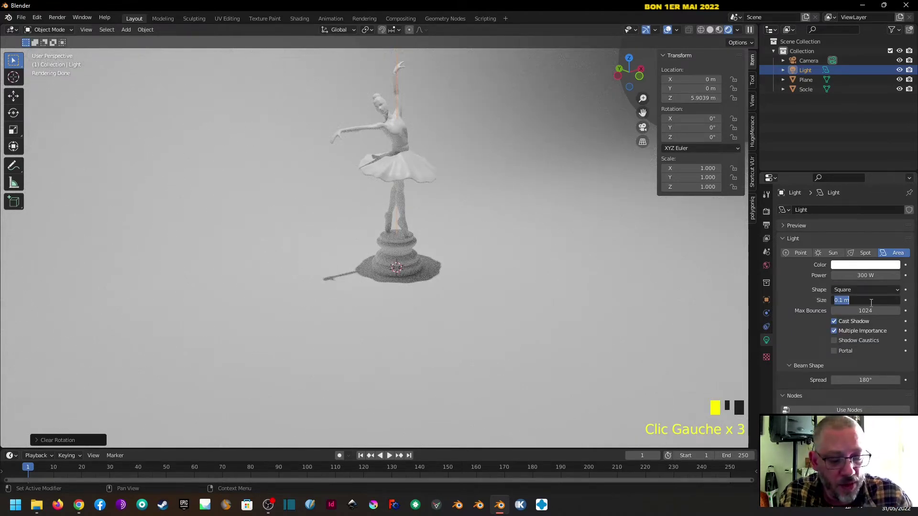
{"action": "type", "text": "2"}
{"action": "key", "text": "Return"}
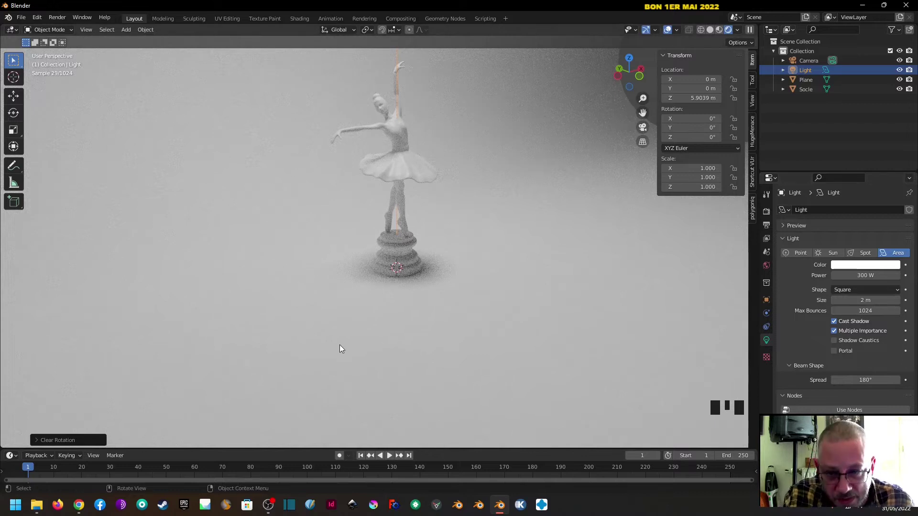
Set the World background color to white
{"action": "middle_click_drag", "start_coordinate": [434, 266], "coordinate": [427, 297]}
{"action": "scroll", "coordinate": [427, 297], "scroll_direction": "down", "scroll_amount": 5}
{"action": "scroll", "coordinate": [427, 297], "scroll_direction": "up", "scroll_amount": 2}
{"action": "scroll", "coordinate": [427, 297], "scroll_direction": "up", "scroll_amount": 3}
{"action": "scroll", "coordinate": [427, 297], "scroll_direction": "down", "scroll_amount": 4}
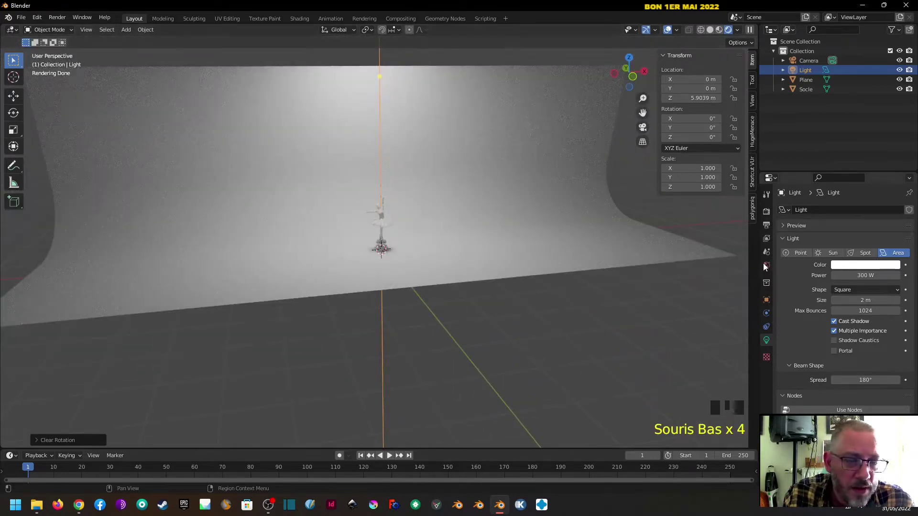
{"action": "left_click", "coordinate": [766, 266]}
{"action": "left_click", "coordinate": [850, 270]}
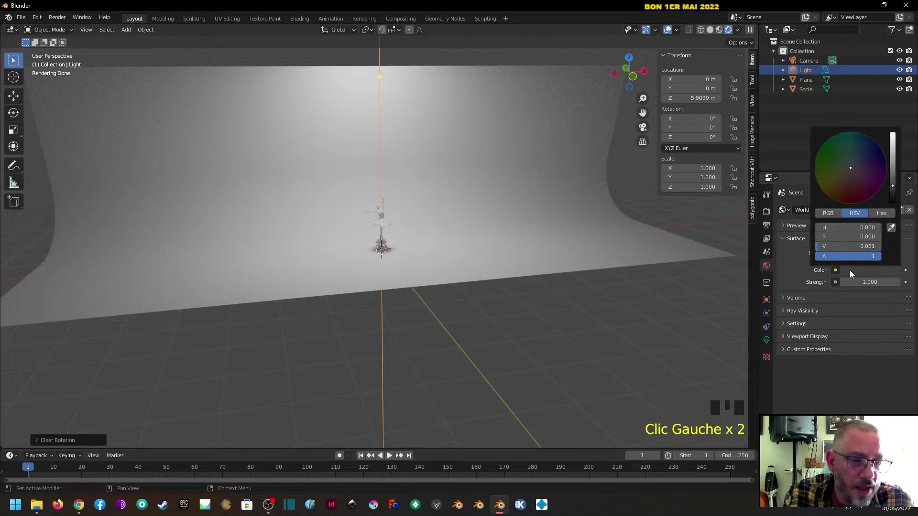
{"action": "left_click_drag", "start_coordinate": [893, 186], "coordinate": [892, 132]}
{"action": "scroll", "coordinate": [428, 313], "scroll_direction": "up", "scroll_amount": 3}
{"action": "middle_click_drag", "start_coordinate": [428, 313], "coordinate": [420, 267]}
{"action": "scroll", "coordinate": [420, 267], "scroll_direction": "up", "scroll_amount": 1}
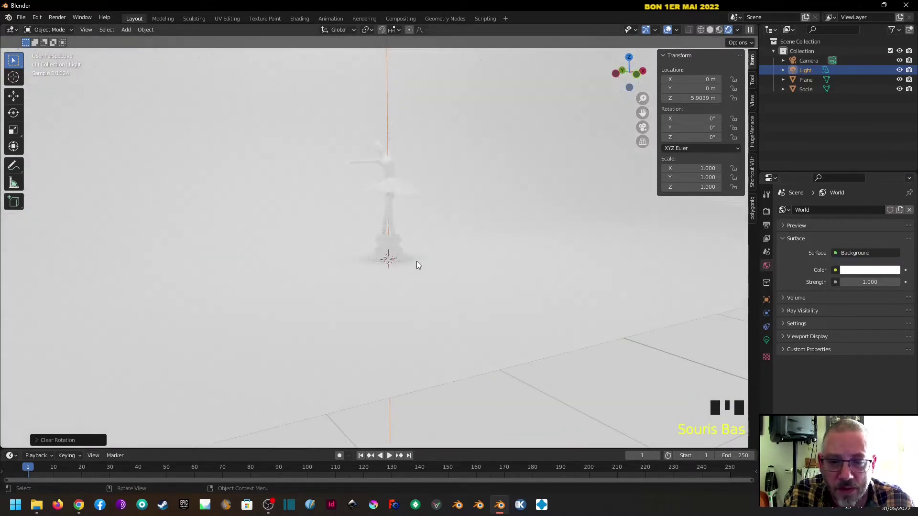
Remove the ballerina statue's existing material and create a new one in a fresh material slot
{"action": "scroll", "coordinate": [401, 199], "scroll_direction": "up", "scroll_amount": 3}
{"action": "middle_click_drag", "start_coordinate": [427, 202], "coordinate": [412, 285], "text": "shift"}
{"action": "left_click", "coordinate": [370, 248]}
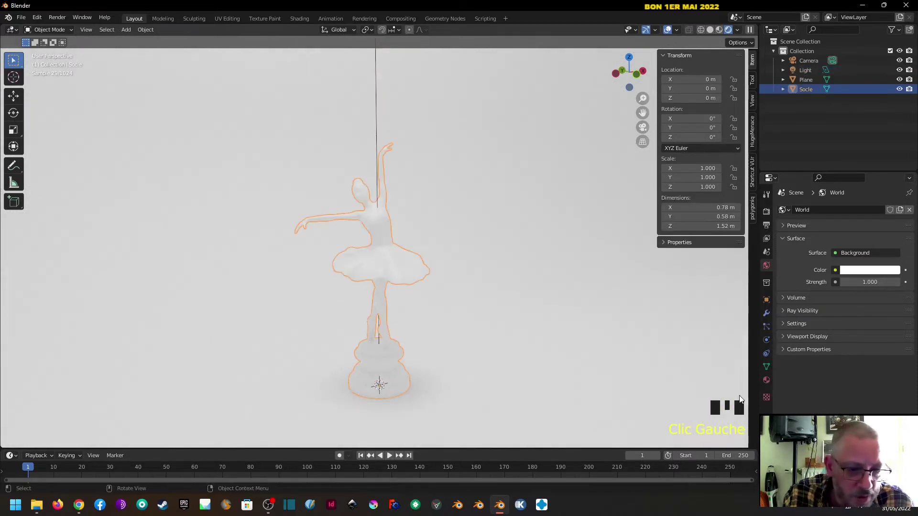
{"action": "left_click", "coordinate": [766, 380]}
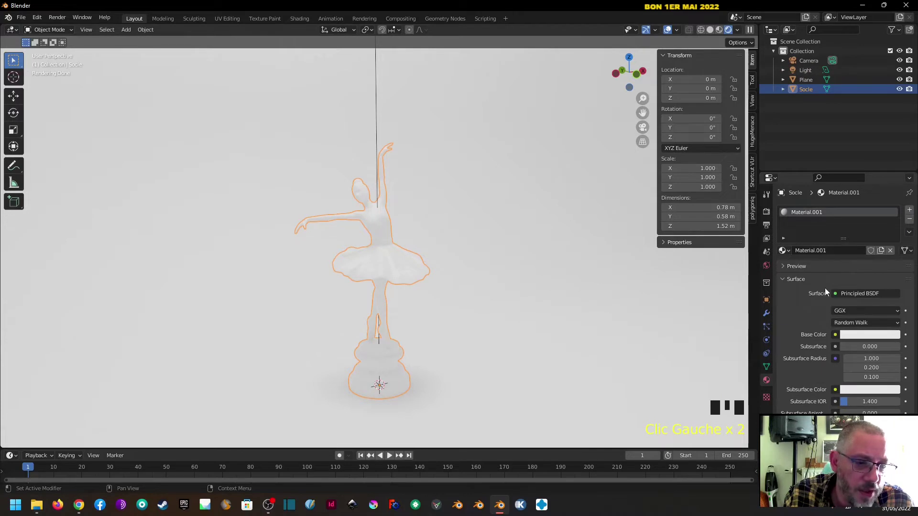
{"action": "left_click", "coordinate": [908, 212]}
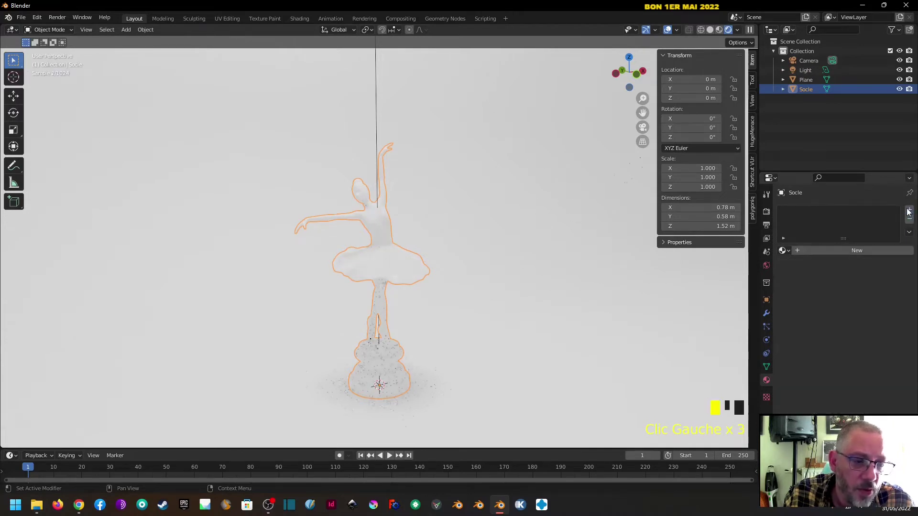
{"action": "left_click", "coordinate": [909, 212]}
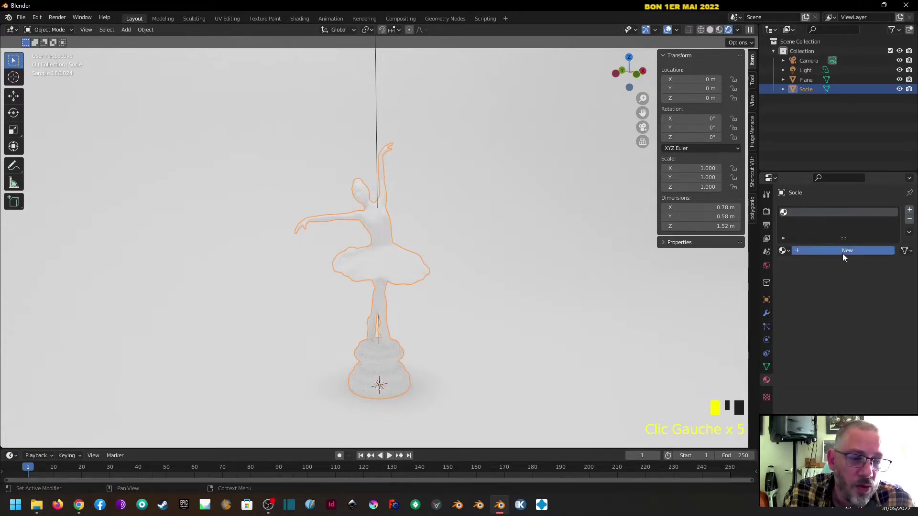
{"action": "left_click", "coordinate": [843, 257]}
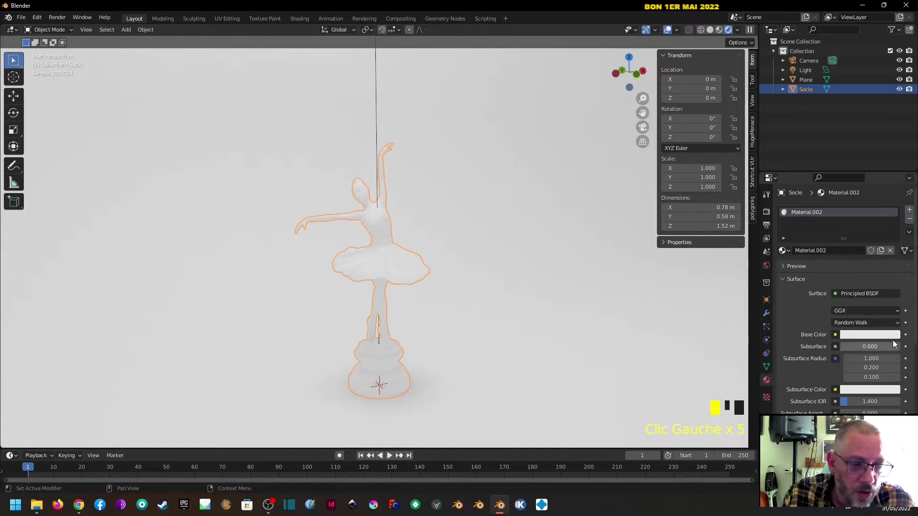
Give the statue's new material a dark red base color, Metallic 0.764, Specular 0.736 and Roughness 0.350
{"action": "left_click", "coordinate": [866, 335]}
{"action": "left_click", "coordinate": [844, 263]}
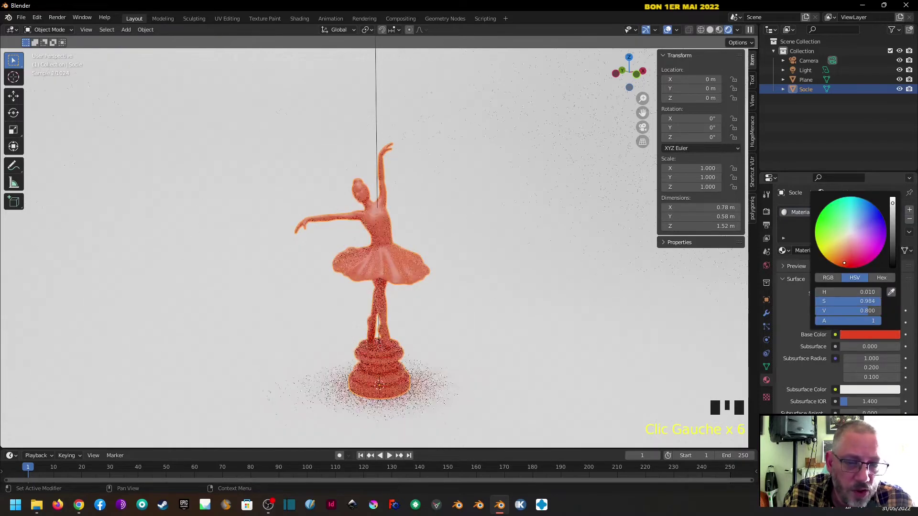
{"action": "scroll", "coordinate": [801, 339], "scroll_direction": "down", "scroll_amount": 5}
{"action": "left_click_drag", "start_coordinate": [850, 330], "coordinate": [858, 366]}
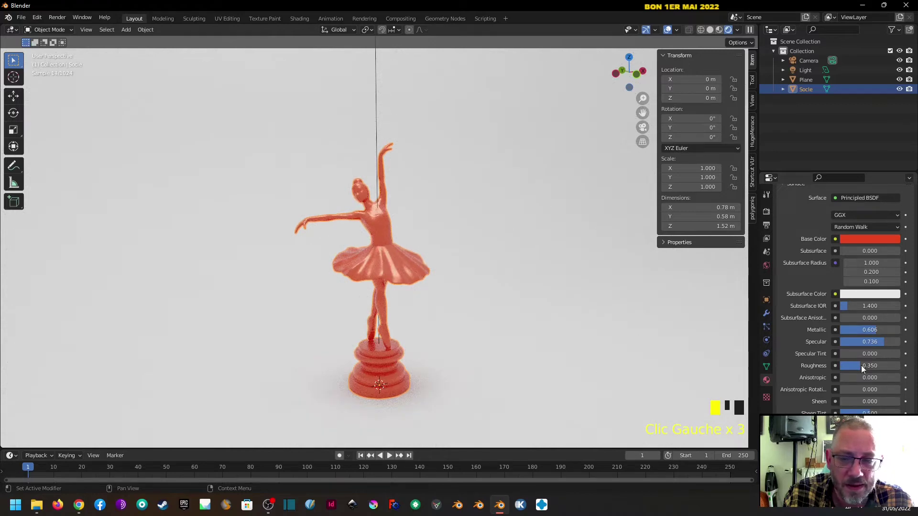
{"action": "left_click_drag", "start_coordinate": [878, 330], "coordinate": [886, 329]}
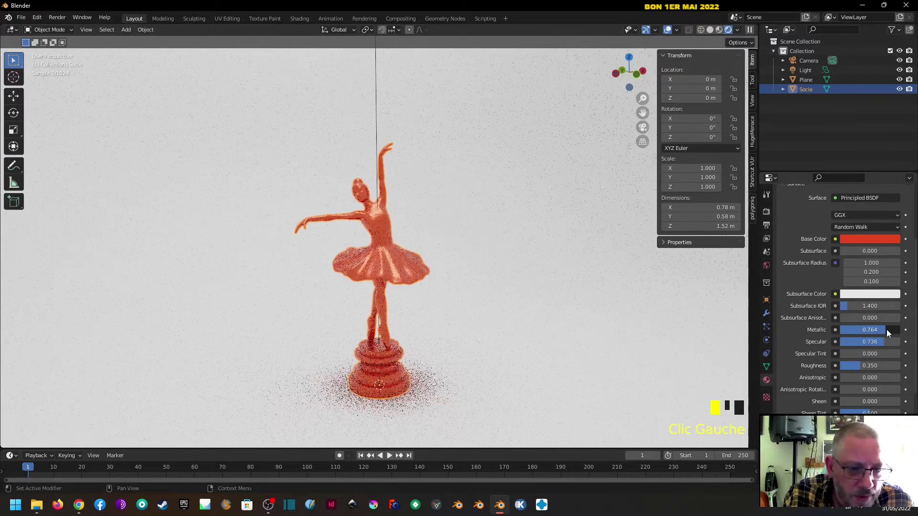
{"action": "left_click", "coordinate": [877, 245]}
{"action": "left_click", "coordinate": [892, 129]}
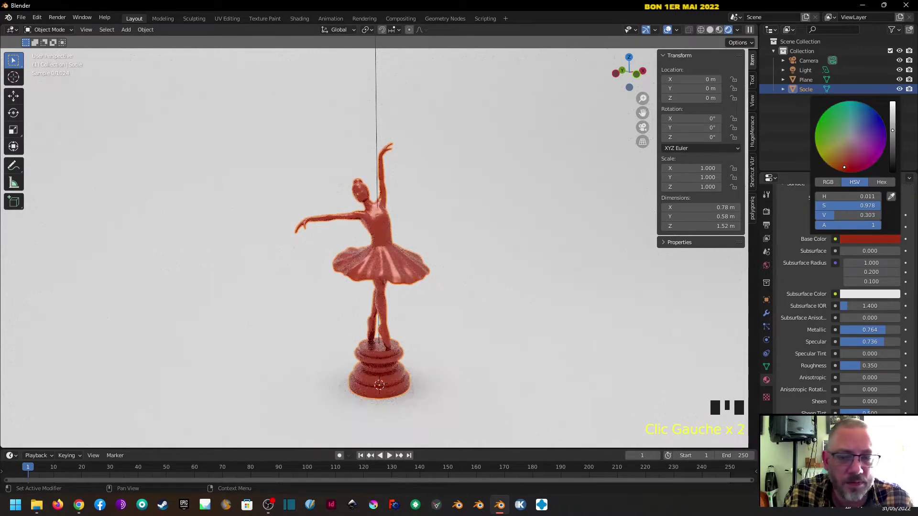
Create a new material on the curved backdrop plane with Metallic 0.323 and Roughness 0.287
{"action": "left_click", "coordinate": [507, 232]}
{"action": "middle_click_drag", "start_coordinate": [507, 234], "coordinate": [480, 280]}
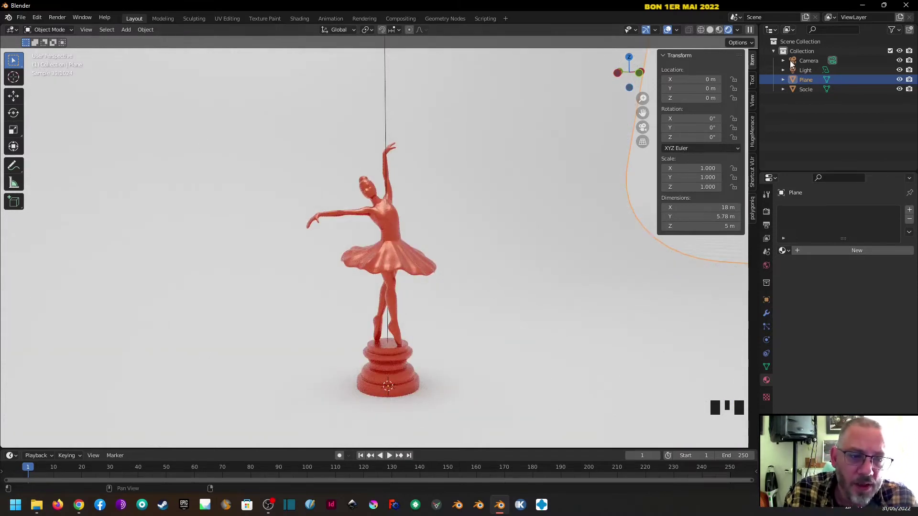
{"action": "left_click", "coordinate": [809, 63]}
{"action": "left_click", "coordinate": [558, 229]}
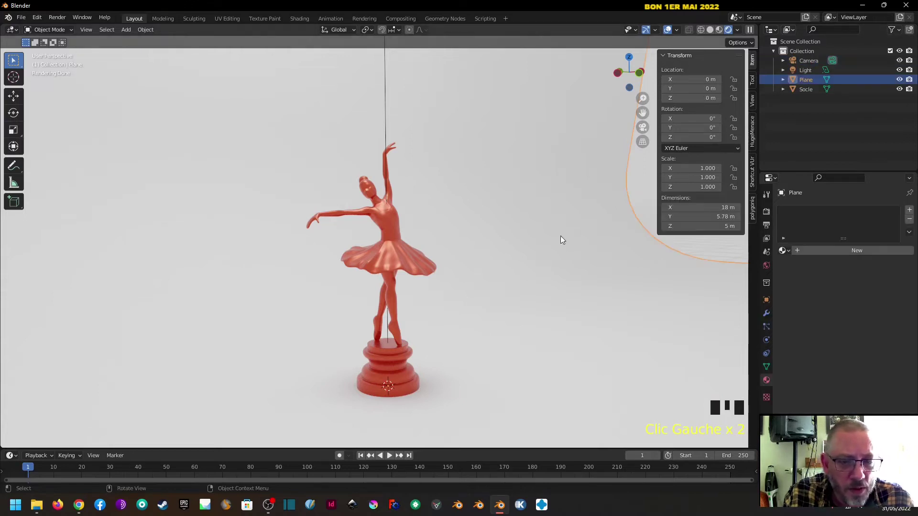
{"action": "left_click", "coordinate": [825, 249]}
{"action": "scroll", "coordinate": [822, 382], "scroll_direction": "down", "scroll_amount": 4}
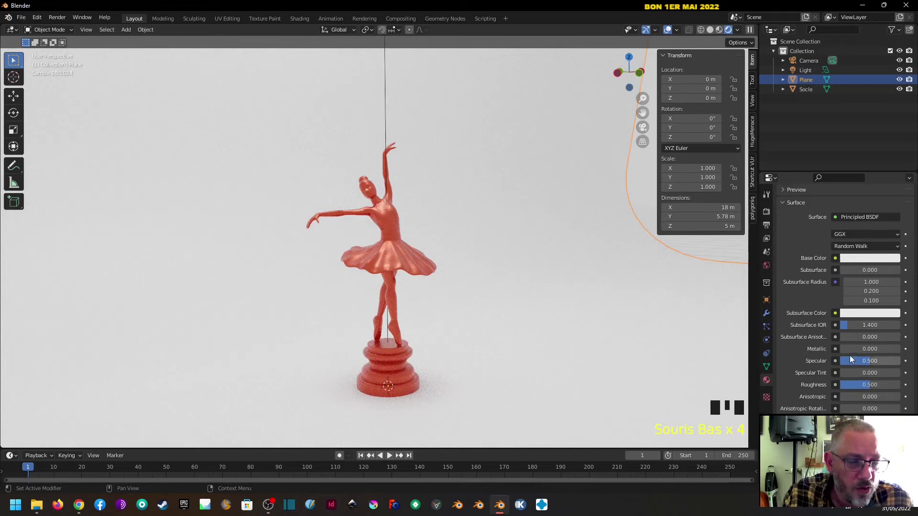
{"action": "left_click_drag", "start_coordinate": [860, 349], "coordinate": [834, 388]}
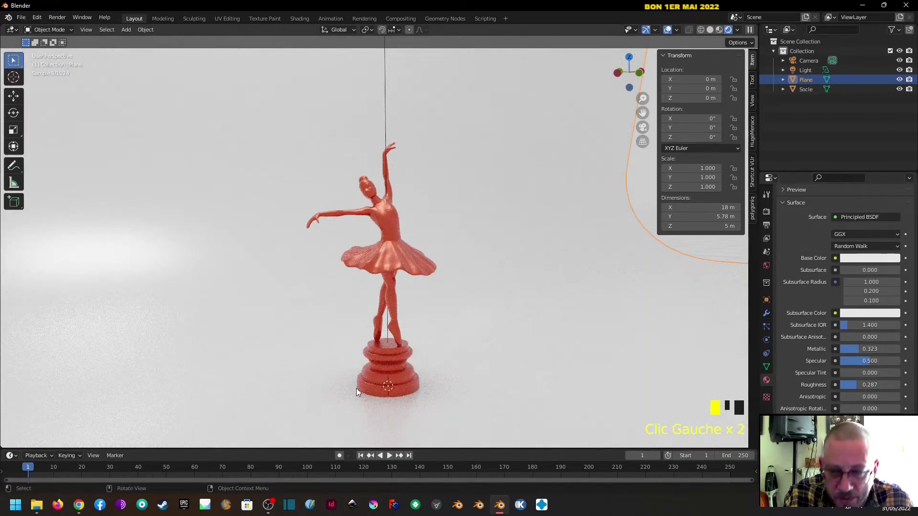
Set the backdrop material's Roughness to 0.224 and check the reflections around the statue
{"action": "mouse_move", "coordinate": [454, 393]}
{"action": "middle_mouse_down"}
{"action": "mouse_move", "coordinate": [422, 375]}
{"action": "mouse_move", "coordinate": [405, 396]}
{"action": "mouse_move", "coordinate": [450, 387]}
{"action": "middle_mouse_up"}
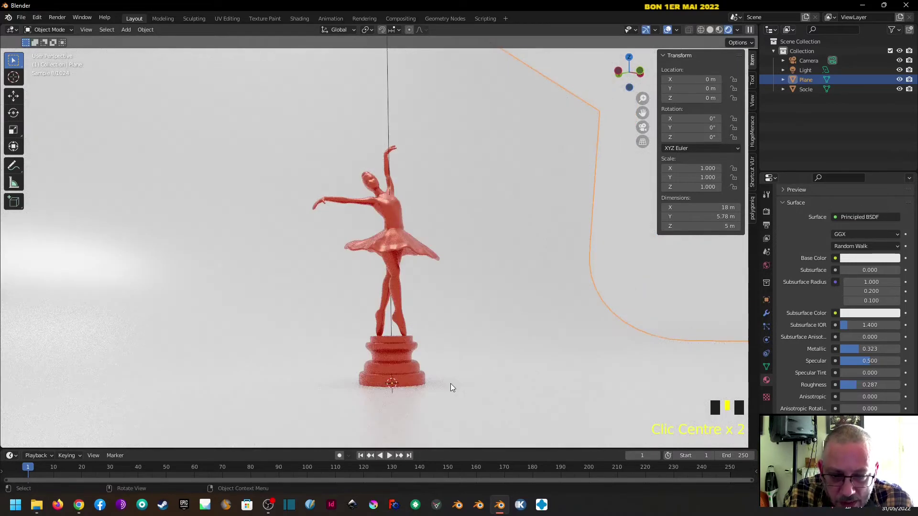
{"action": "scroll", "coordinate": [410, 412], "scroll_direction": "down", "scroll_amount": 3}
{"action": "left_click_drag", "start_coordinate": [851, 386], "coordinate": [842, 388]}
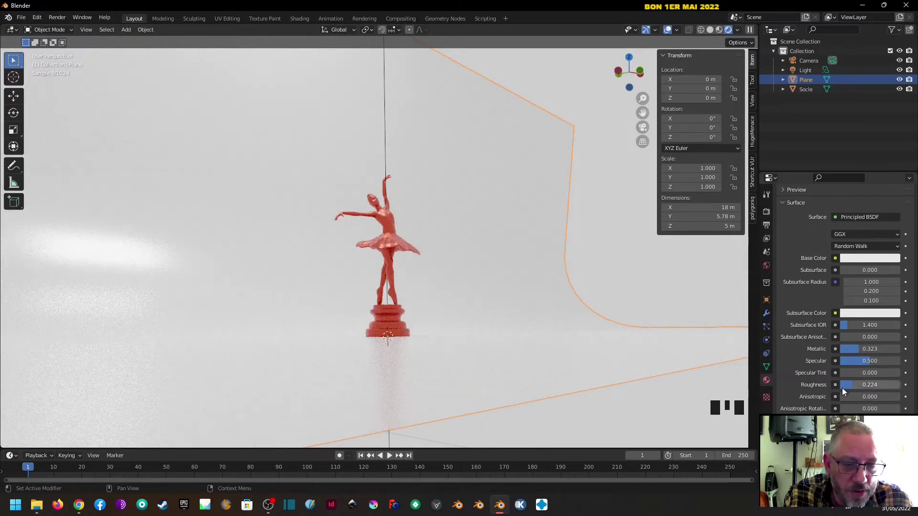
{"action": "scroll", "coordinate": [592, 321], "scroll_direction": "up", "scroll_amount": 2}
{"action": "middle_click_drag", "start_coordinate": [592, 322], "coordinate": [537, 333]}
{"action": "scroll", "coordinate": [537, 334], "scroll_direction": "down", "scroll_amount": 5}
{"action": "middle_click_drag", "start_coordinate": [418, 286], "coordinate": [443, 291]}
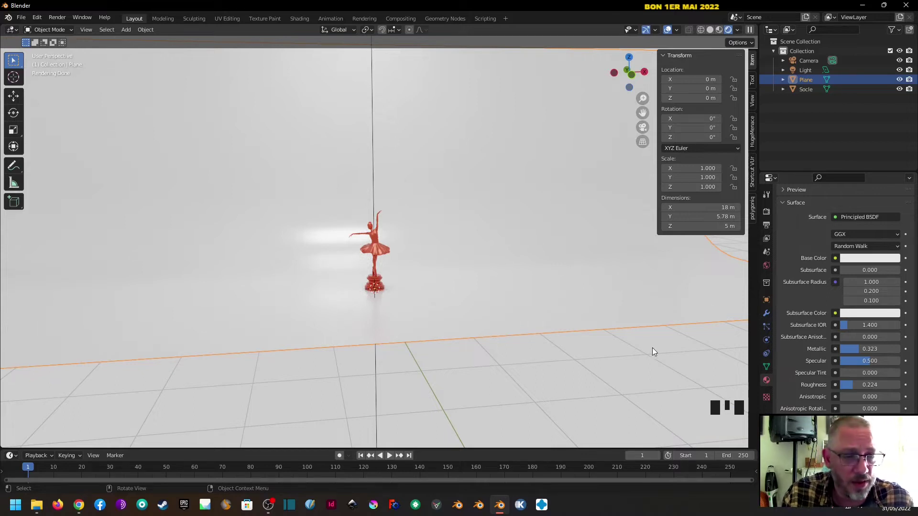
Set the render resolution to 3508 × 4960 px and look through the camera to check the portrait frame
{"action": "left_click", "coordinate": [766, 225]}
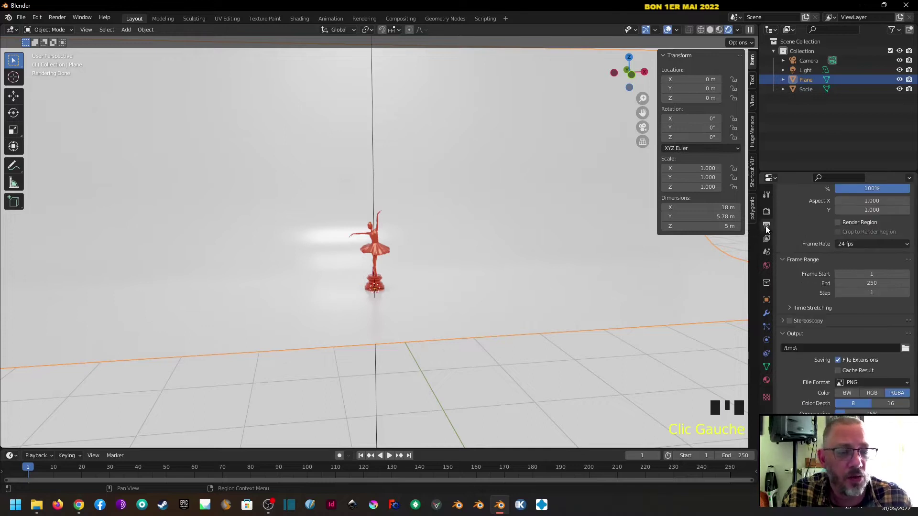
{"action": "scroll", "coordinate": [807, 229], "scroll_direction": "up", "scroll_amount": 3}
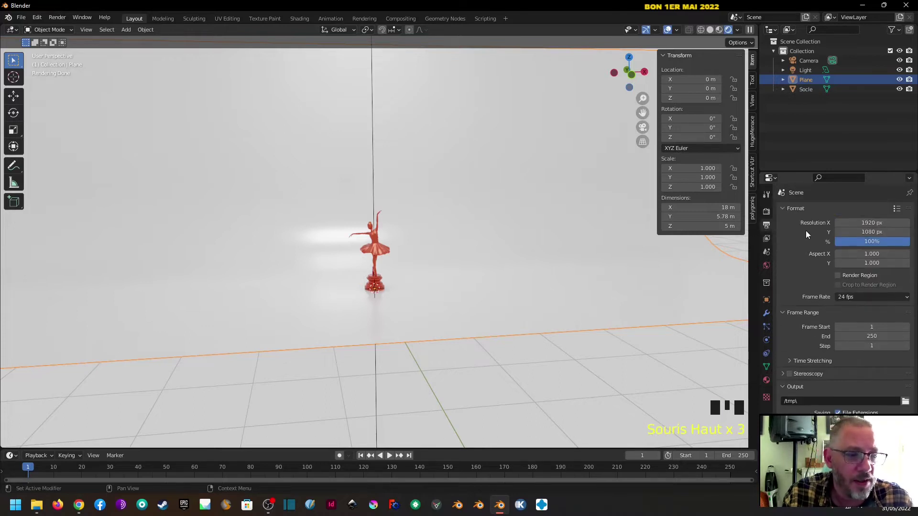
{"action": "left_click", "coordinate": [873, 223]}
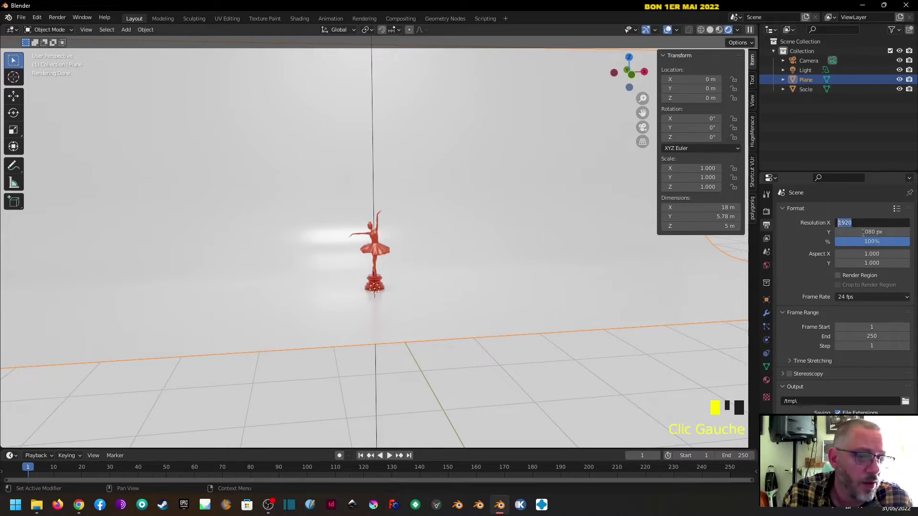
{"action": "double_click", "coordinate": [863, 232]}
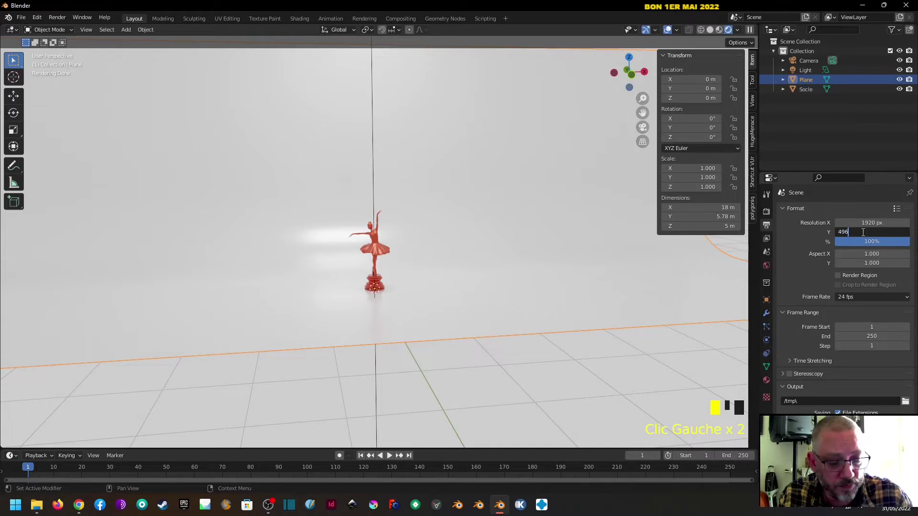
{"action": "key", "text": "Return"}
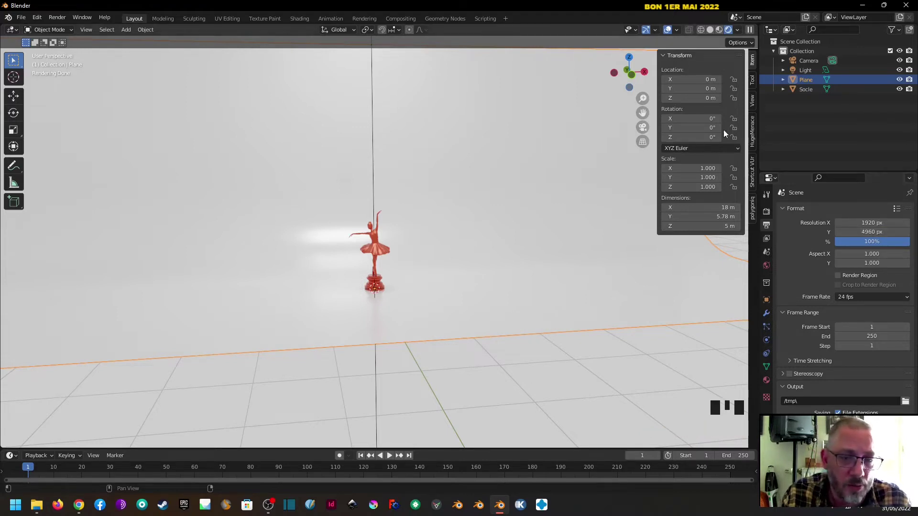
{"action": "left_click", "coordinate": [643, 127]}
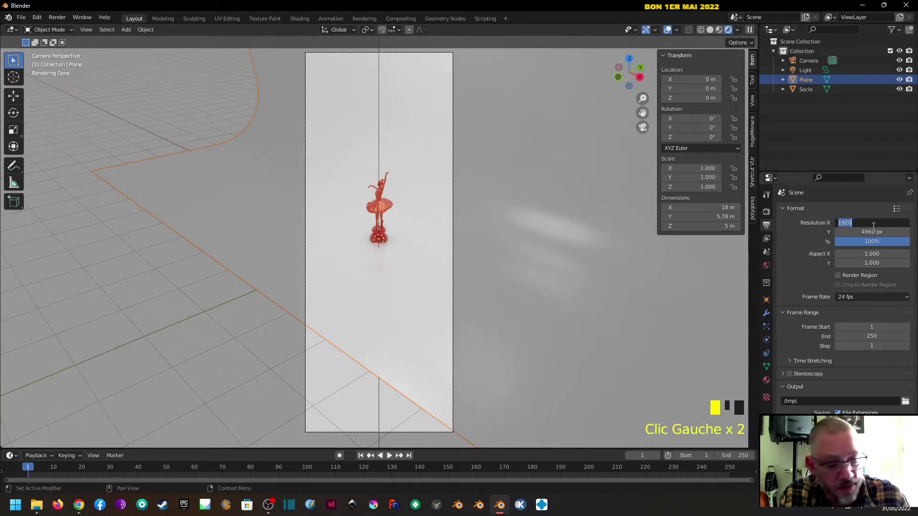
{"action": "left_click", "coordinate": [873, 226]}
{"action": "type", "text": "3508"}
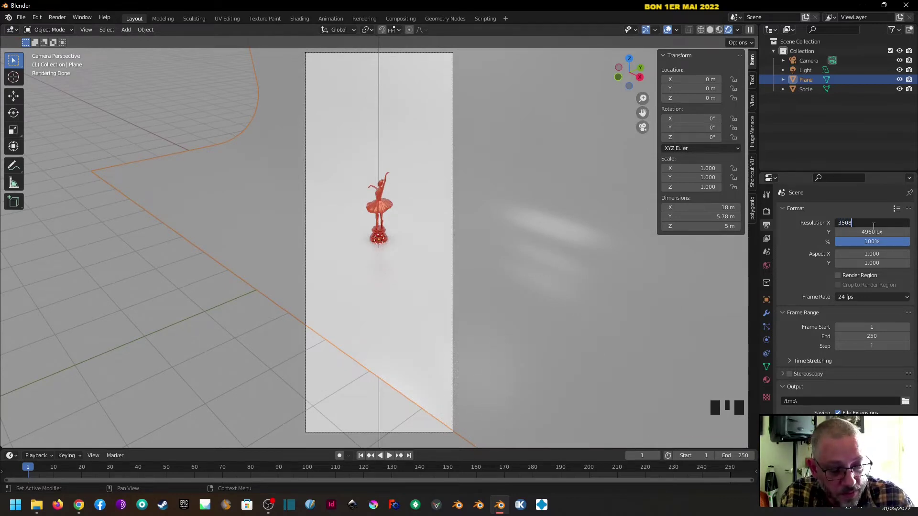
{"action": "key", "text": "Return"}
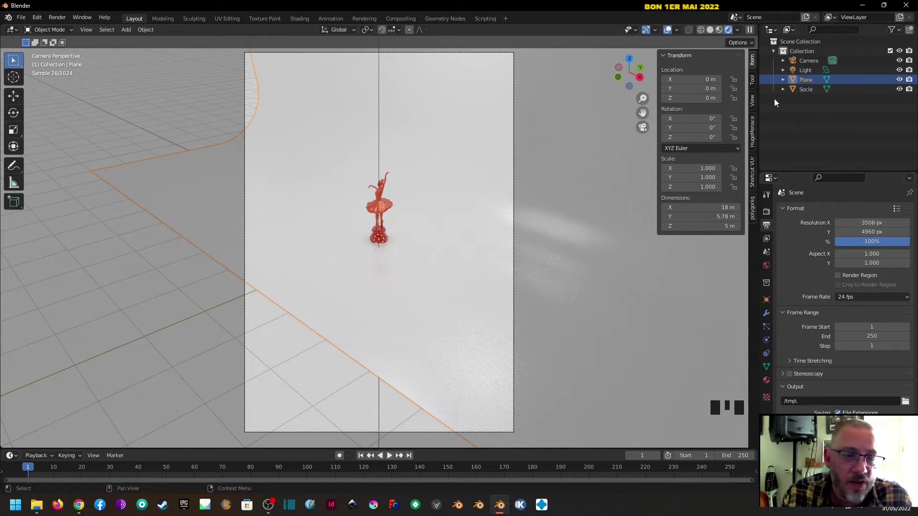
Lock the camera to the view and frame the statue from the front so it fills the portrait format
{"action": "left_click", "coordinate": [752, 101]}
{"action": "left_click", "coordinate": [698, 175]}
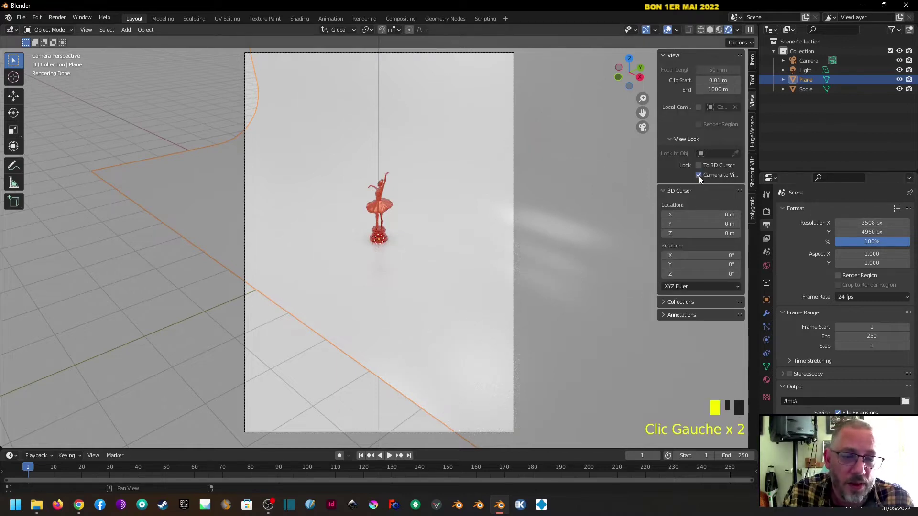
{"action": "middle_click_drag", "start_coordinate": [529, 318], "coordinate": [460, 252]}
{"action": "scroll", "coordinate": [442, 310], "scroll_direction": "up", "scroll_amount": 4}
{"action": "scroll", "coordinate": [442, 311], "scroll_direction": "up", "scroll_amount": 1, "text": "shift"}
{"action": "scroll", "coordinate": [443, 311], "scroll_direction": "up", "scroll_amount": 2}
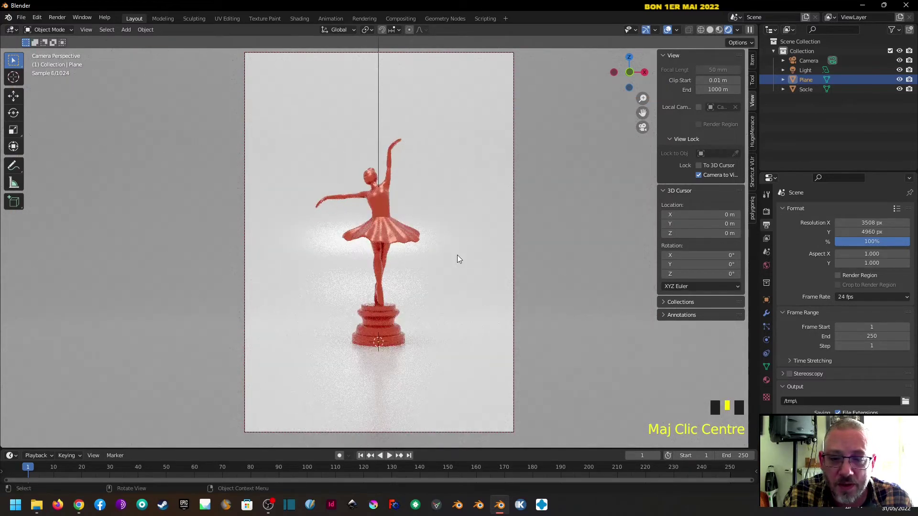
{"action": "scroll", "coordinate": [457, 255], "scroll_direction": "up", "scroll_amount": 1}
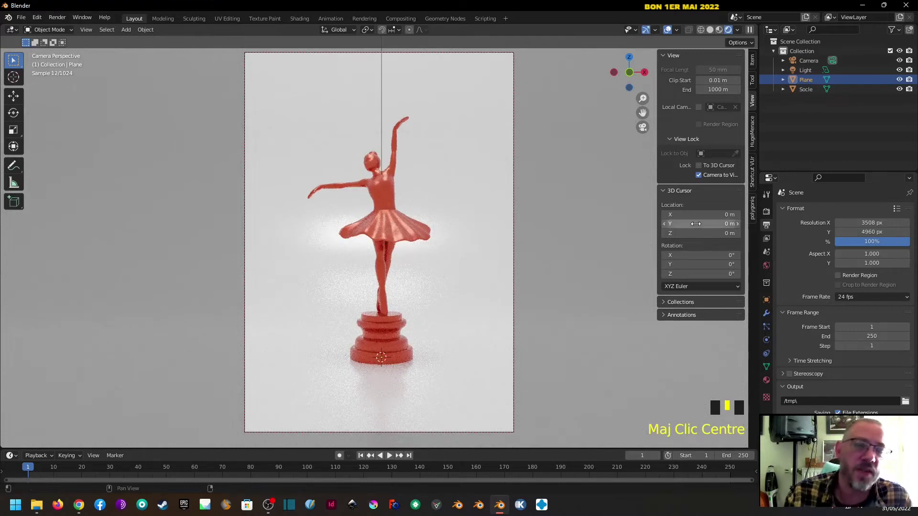
Adjust the scene's Color Management settings so the backdrop renders whiter and the statue's red more saturated
{"action": "left_click", "coordinate": [766, 211]}
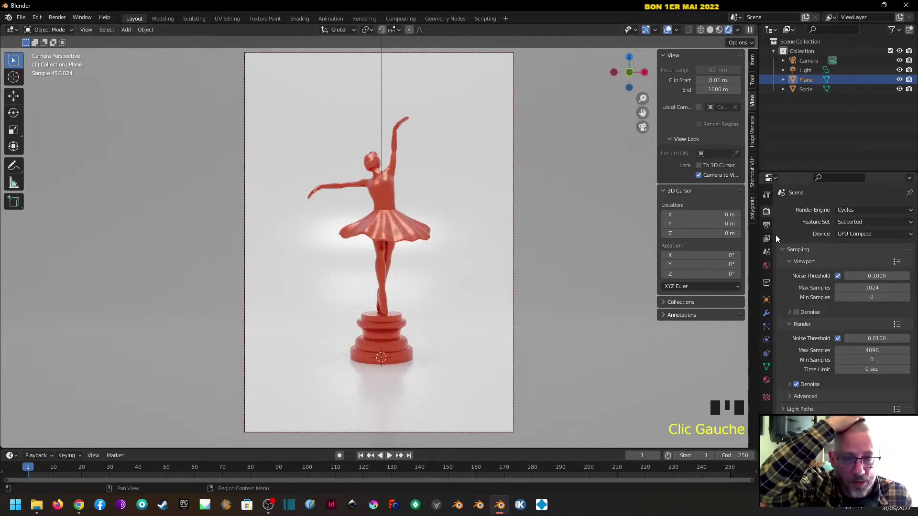
{"action": "left_click", "coordinate": [783, 250]}
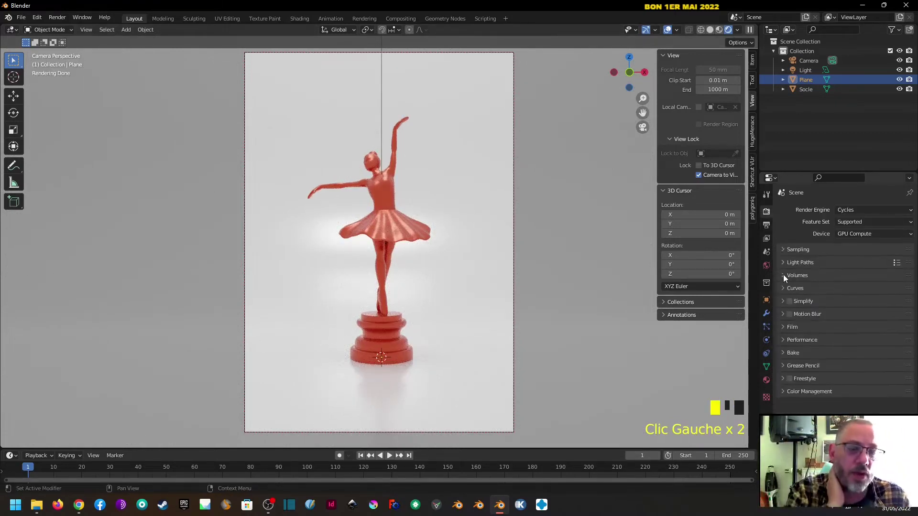
{"action": "left_click", "coordinate": [784, 392]}
{"action": "scroll", "coordinate": [786, 393], "scroll_direction": "down", "scroll_amount": 6}
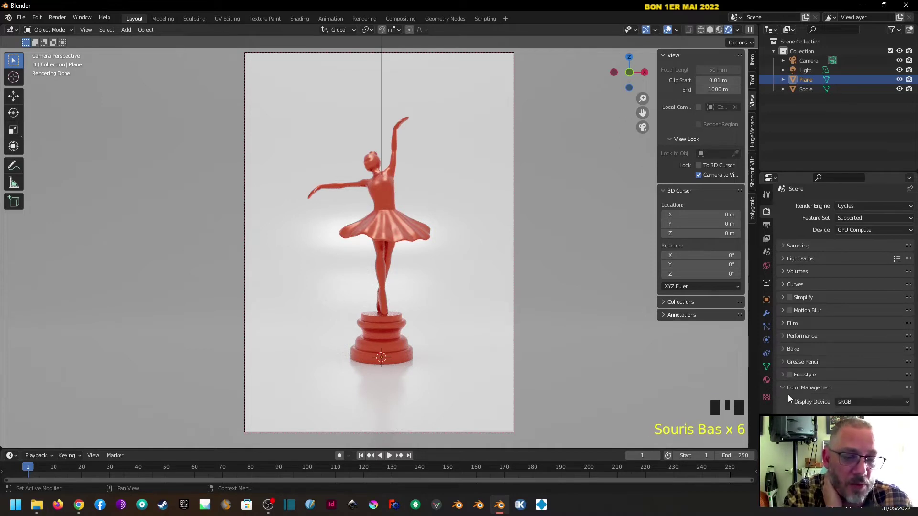
{"action": "left_click", "coordinate": [862, 403]}
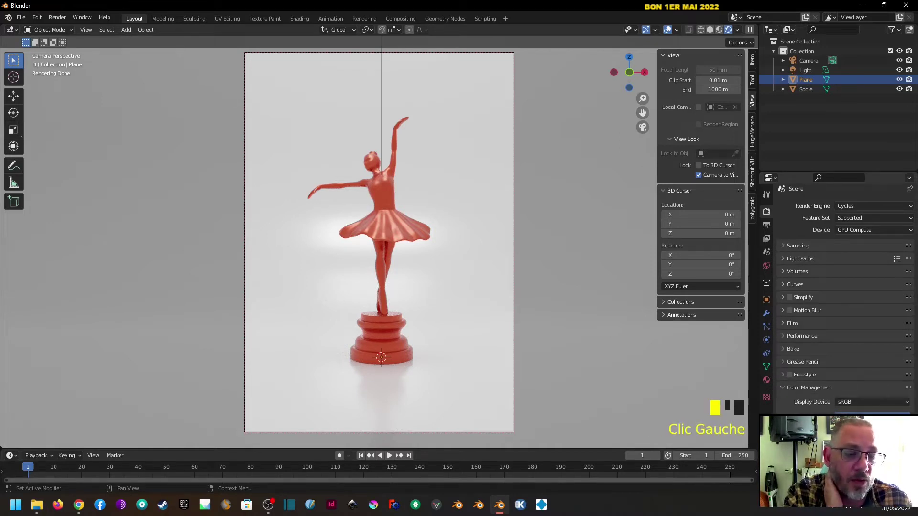
{"action": "left_click", "coordinate": [863, 434]}
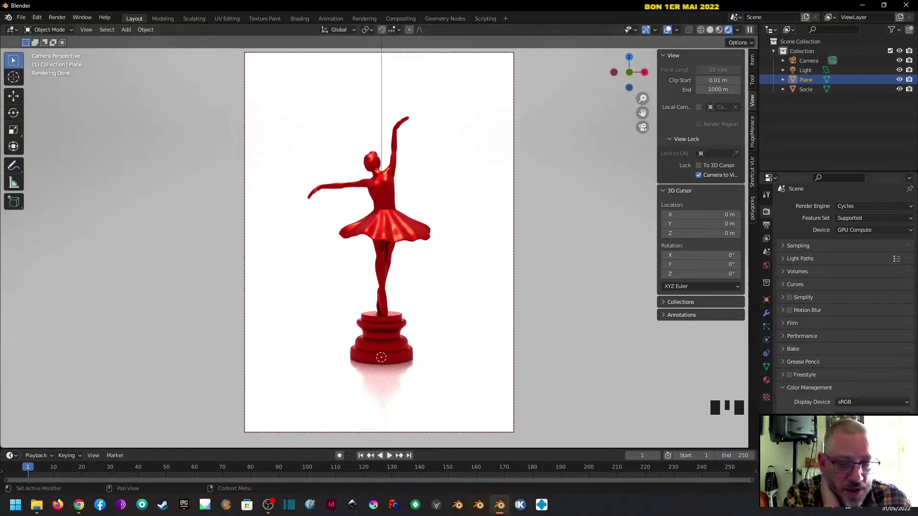
{"action": "left_click_drag", "start_coordinate": [865, 442], "coordinate": [871, 443]}
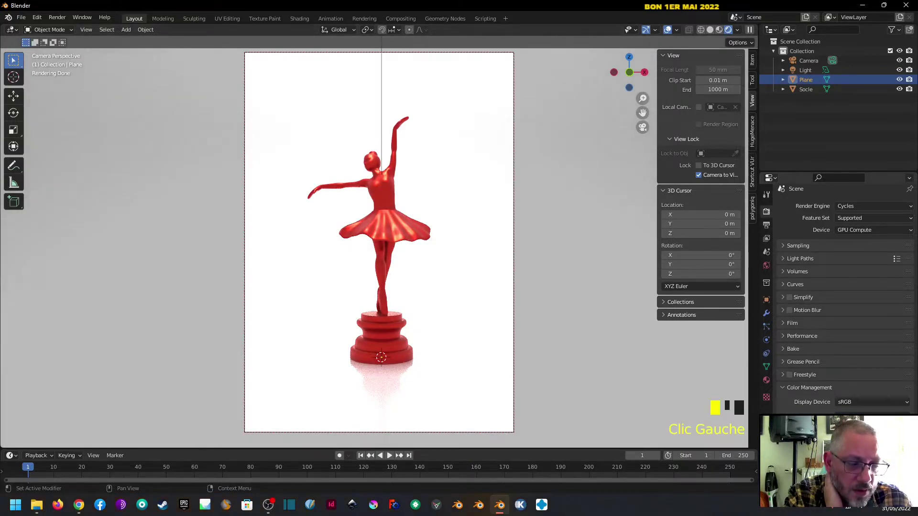
{"action": "mouse_move", "coordinate": [871, 442]}
{"action": "left_mouse_down"}
{"action": "mouse_move", "coordinate": [857, 442]}
{"action": "mouse_move", "coordinate": [872, 442]}
{"action": "mouse_move", "coordinate": [865, 442]}
{"action": "left_mouse_up"}
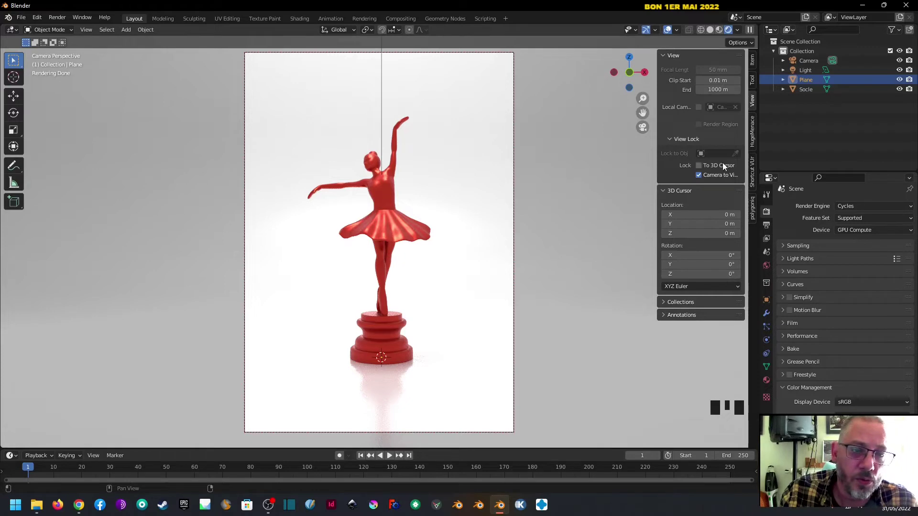
Duplicate the overhead area light and place the copy lower down, to the right of the statue
{"action": "middle_click_drag", "start_coordinate": [475, 254], "coordinate": [394, 143]}
{"action": "scroll", "coordinate": [434, 251], "scroll_direction": "up", "scroll_amount": 4}
{"action": "scroll", "coordinate": [435, 252], "scroll_direction": "down", "scroll_amount": 5}
{"action": "left_click", "coordinate": [372, 114]}
{"action": "key", "text": "shift+g"}
{"action": "key", "text": "Escape"}
{"action": "key", "text": "shift+d"}
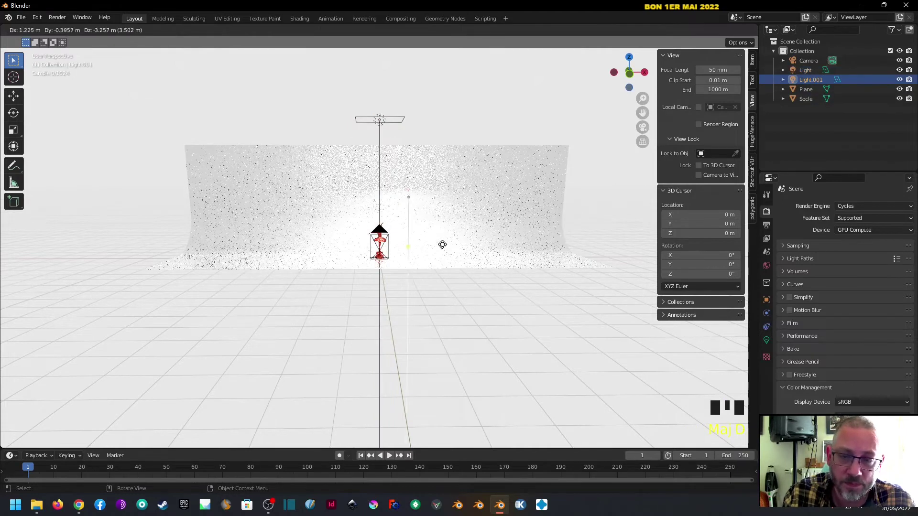
{"action": "left_click", "coordinate": [466, 283]}
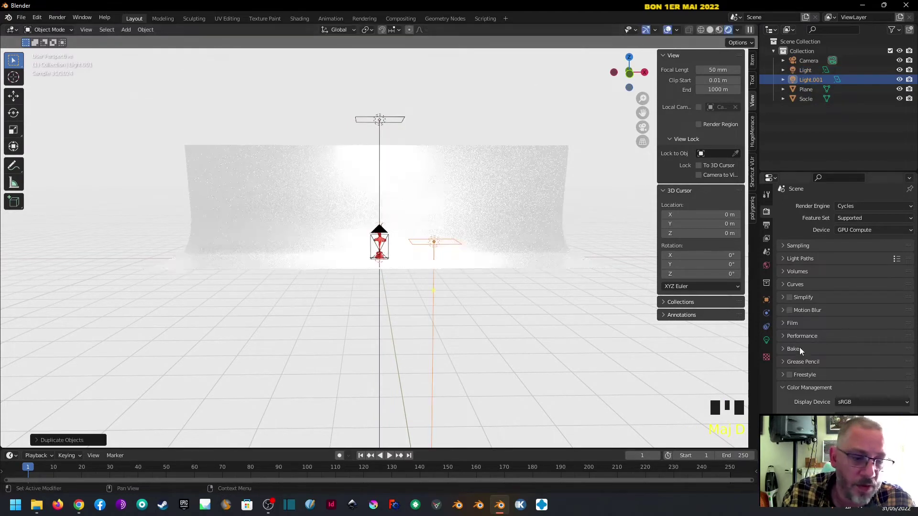
Set the duplicated light's Power to 200 W and its Color to a warm pale yellow
{"action": "left_click", "coordinate": [766, 340]}
{"action": "double_click", "coordinate": [875, 275]}
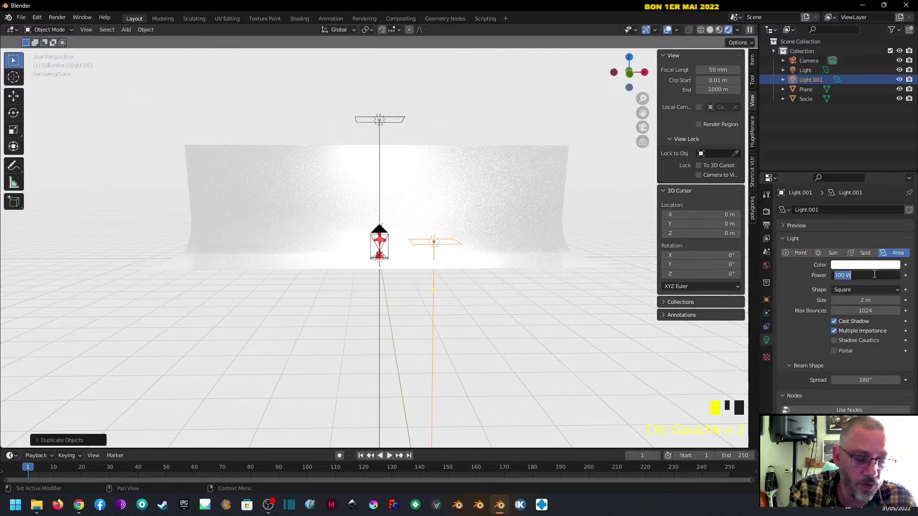
{"action": "key", "text": "Return"}
{"action": "left_click", "coordinate": [869, 267]}
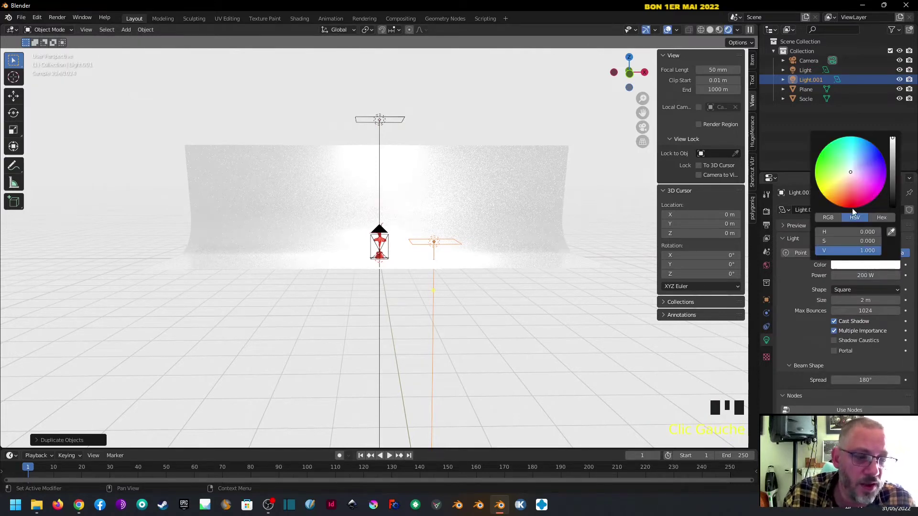
{"action": "left_click", "coordinate": [846, 177]}
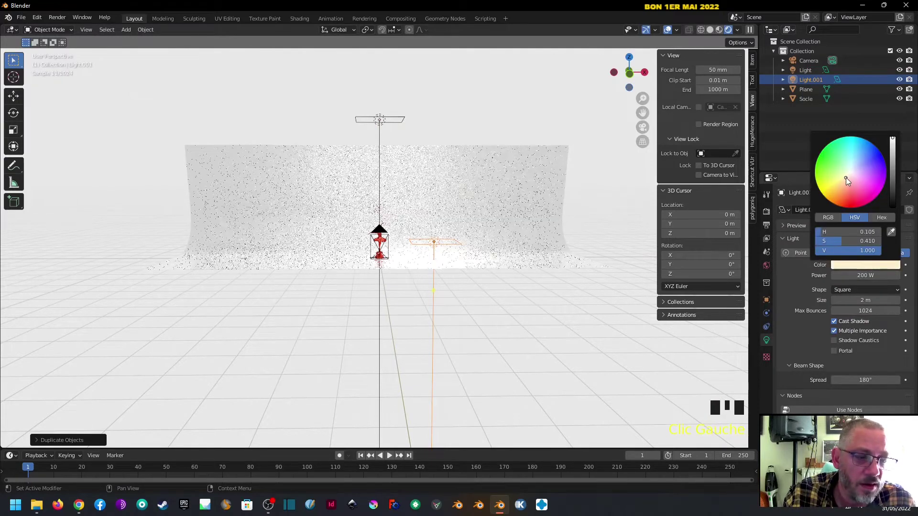
Tilt the warm light toward the statue and move it forward to the camera side
{"action": "key", "text": "r"}
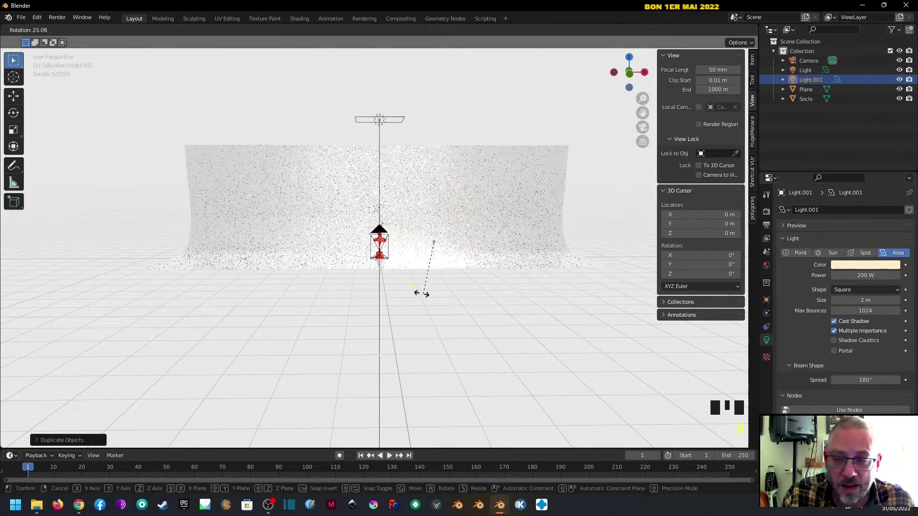
{"action": "left_click", "coordinate": [489, 286]}
{"action": "middle_click_drag", "start_coordinate": [489, 287], "coordinate": [588, 293]}
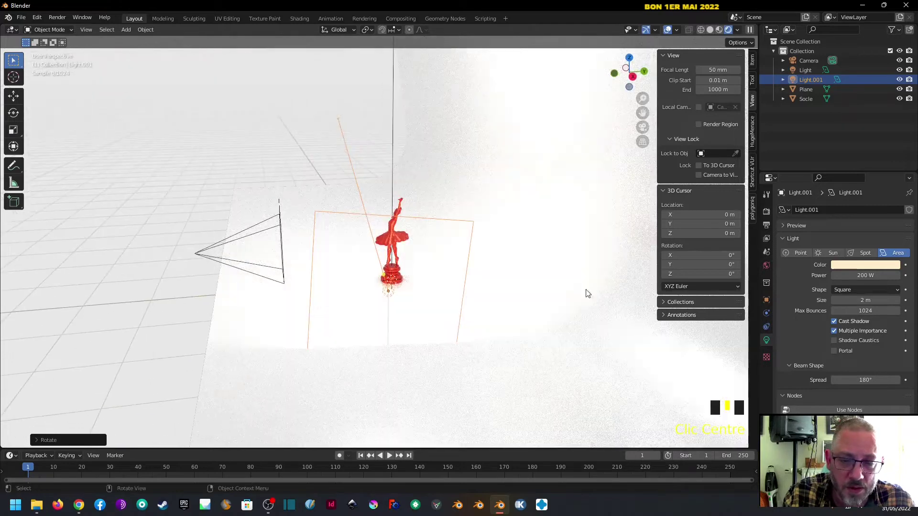
{"action": "key", "text": "g"}
{"action": "left_click", "coordinate": [463, 272]}
From above, rotate the warm light to face the statue and reposition it at the front right
{"action": "middle_click_drag", "start_coordinate": [465, 310], "coordinate": [579, 364]}
{"action": "key", "text": "r"}
{"action": "left_click", "coordinate": [518, 233]}
{"action": "key", "text": "r"}
{"action": "left_click", "coordinate": [543, 379]}
{"action": "key", "text": "g"}
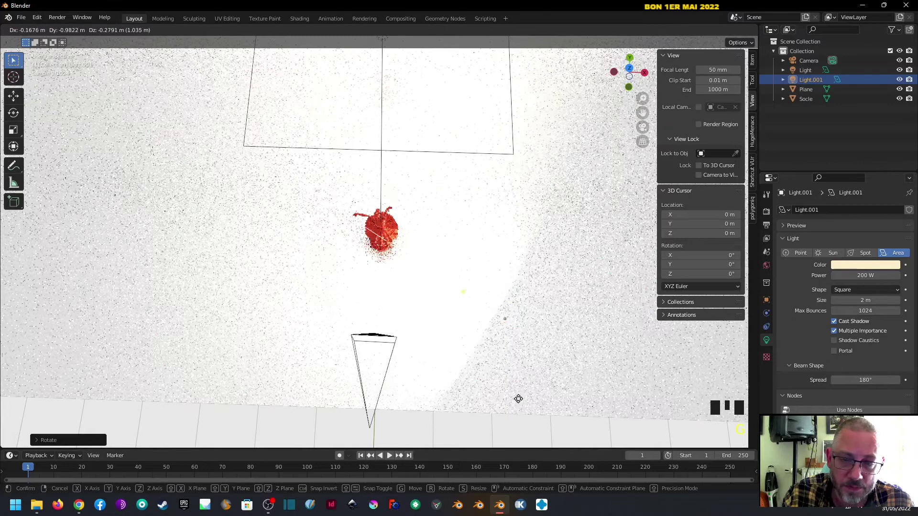
{"action": "left_click", "coordinate": [525, 403]}
Refine the warm light's aim at the statue and lower its Power to 120 W
{"action": "middle_click_drag", "start_coordinate": [525, 403], "coordinate": [549, 289]}
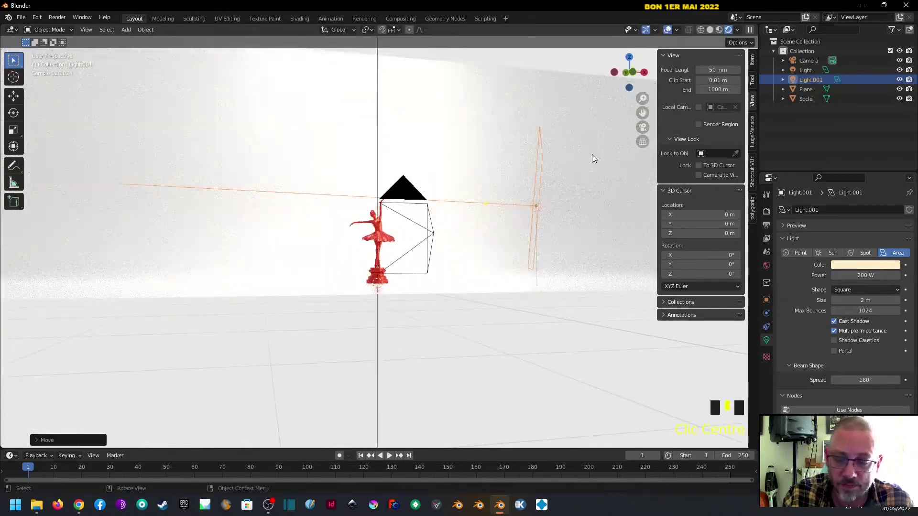
{"action": "key", "text": "r"}
{"action": "left_click", "coordinate": [550, 194]}
{"action": "middle_click_drag", "start_coordinate": [550, 194], "coordinate": [494, 247]}
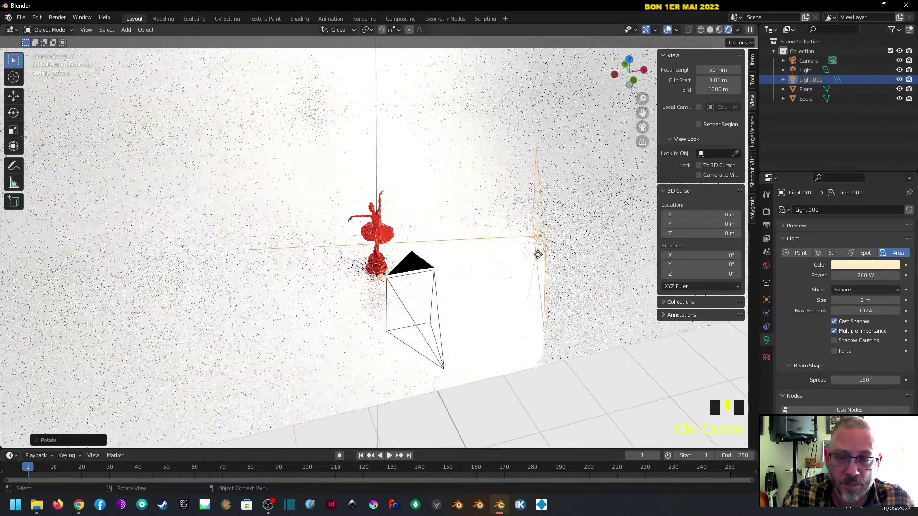
{"action": "left_click_drag", "start_coordinate": [491, 239], "coordinate": [484, 255]}
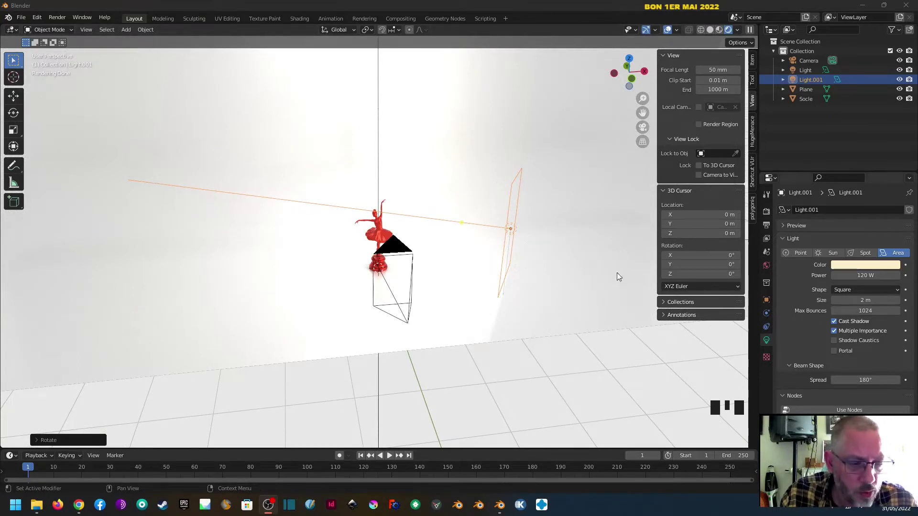
{"action": "left_click_drag", "start_coordinate": [461, 222], "coordinate": [457, 231]}
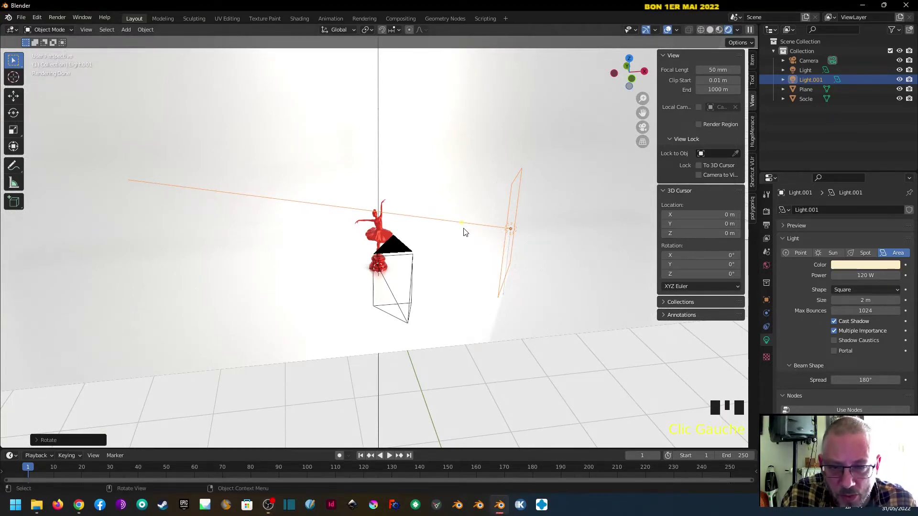
{"action": "middle_click_drag", "start_coordinate": [395, 274], "coordinate": [381, 244]}
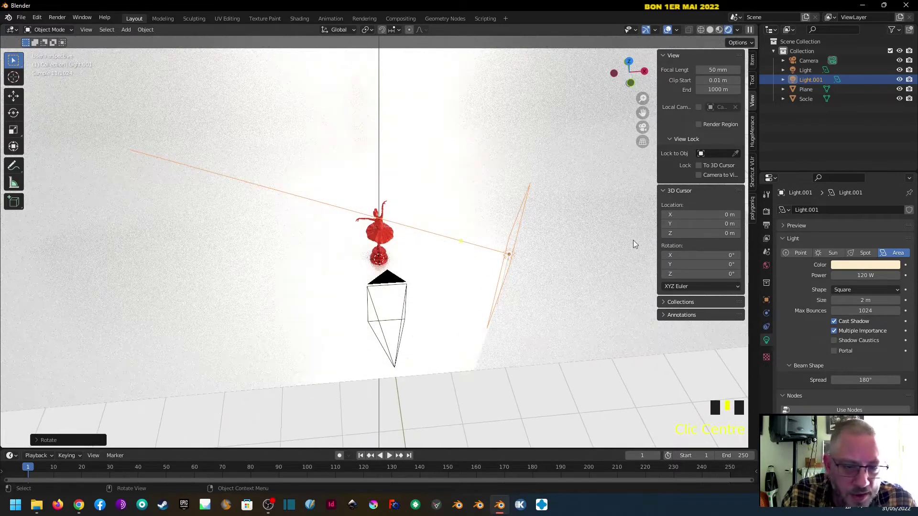
Re-aim the warm light at the statue while trying the Spot and Sun types, and set it back to Area
{"action": "left_click", "coordinate": [867, 253]}
{"action": "left_click", "coordinate": [833, 251]}
{"action": "left_click_drag", "start_coordinate": [444, 248], "coordinate": [383, 258]}
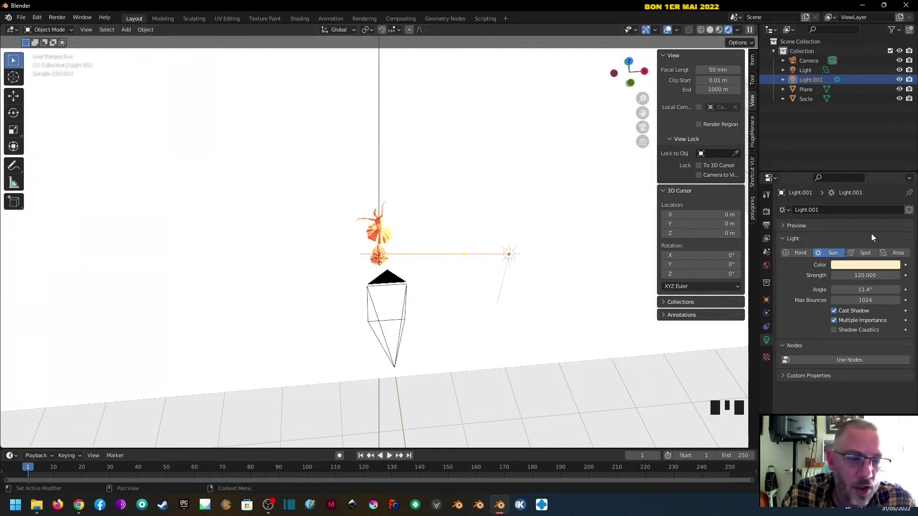
{"action": "left_click", "coordinate": [900, 253]}
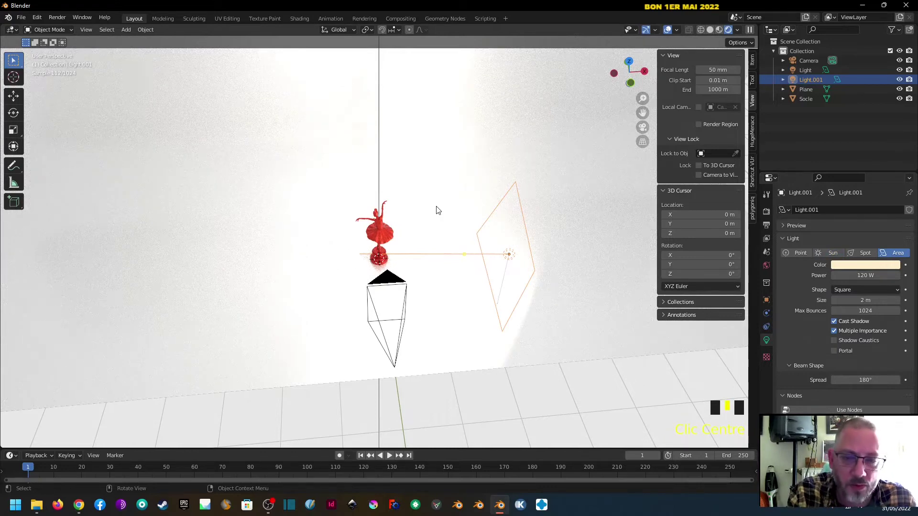
{"action": "key", "text": "KP_0"}
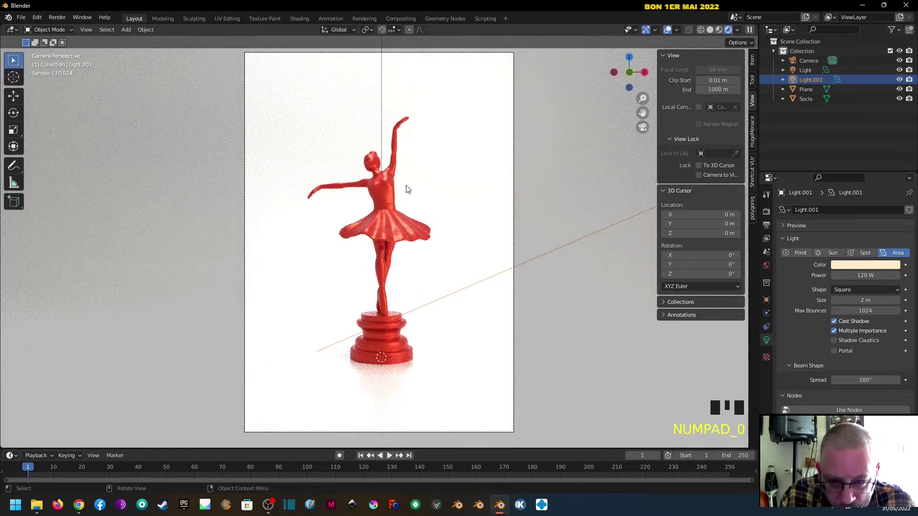
{"action": "mouse_move", "coordinate": [866, 275]}
{"action": "left_mouse_down"}
{"action": "mouse_move", "coordinate": [883, 275]}
{"action": "mouse_move", "coordinate": [846, 275]}
{"action": "mouse_move", "coordinate": [857, 274]}
{"action": "left_mouse_up"}
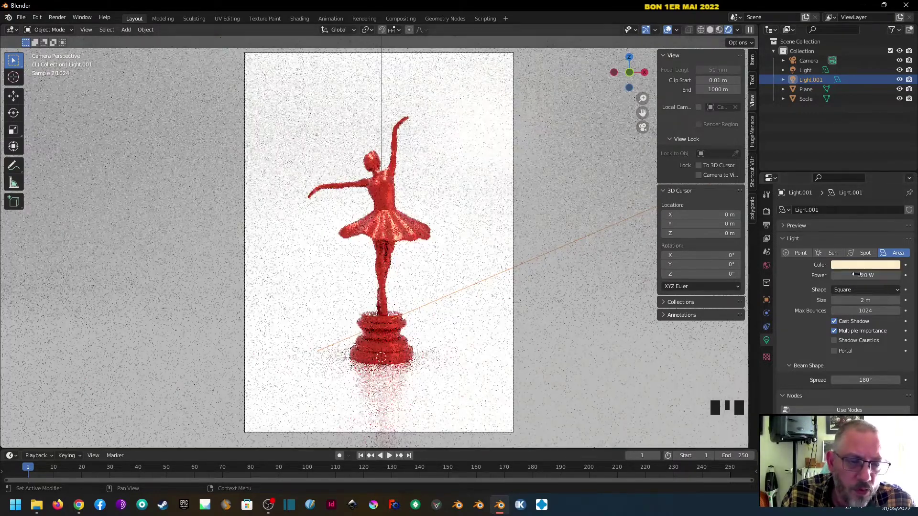
Set the overhead area light's Power to 100 W
{"action": "left_click", "coordinate": [382, 80]}
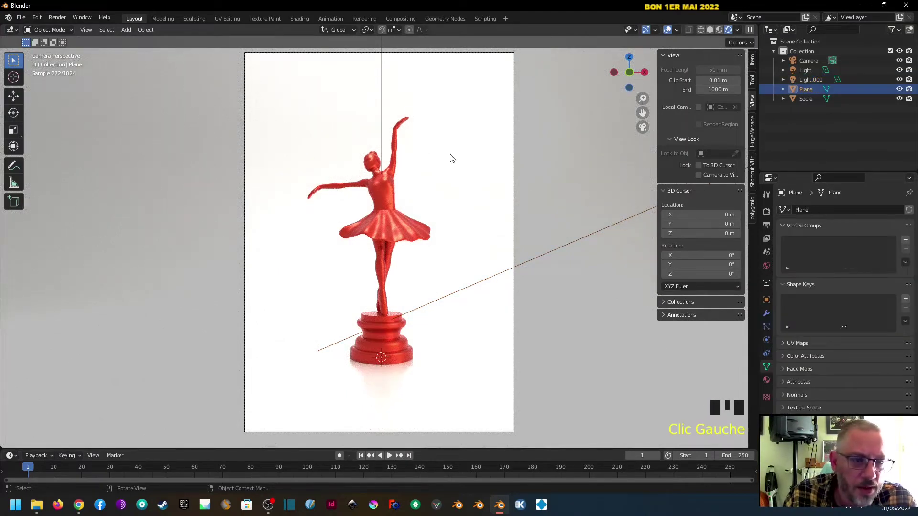
{"action": "left_click", "coordinate": [382, 109]}
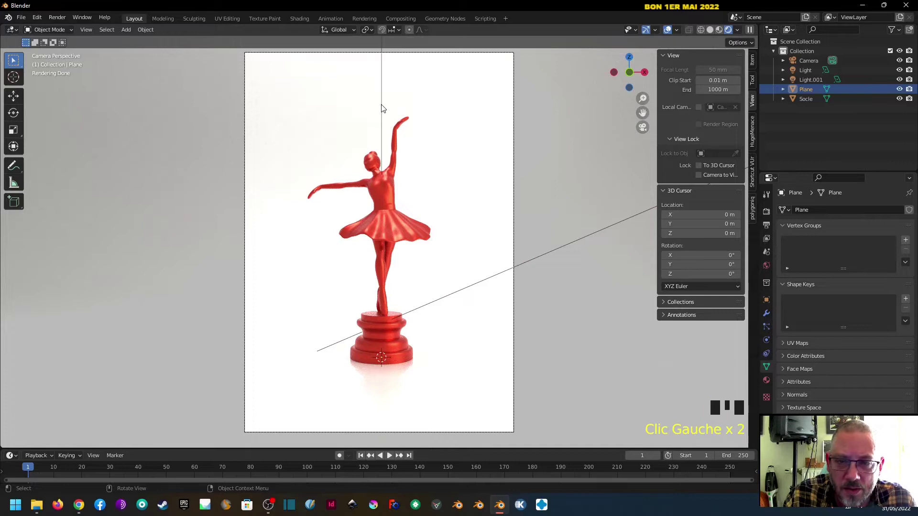
{"action": "left_click", "coordinate": [806, 71]}
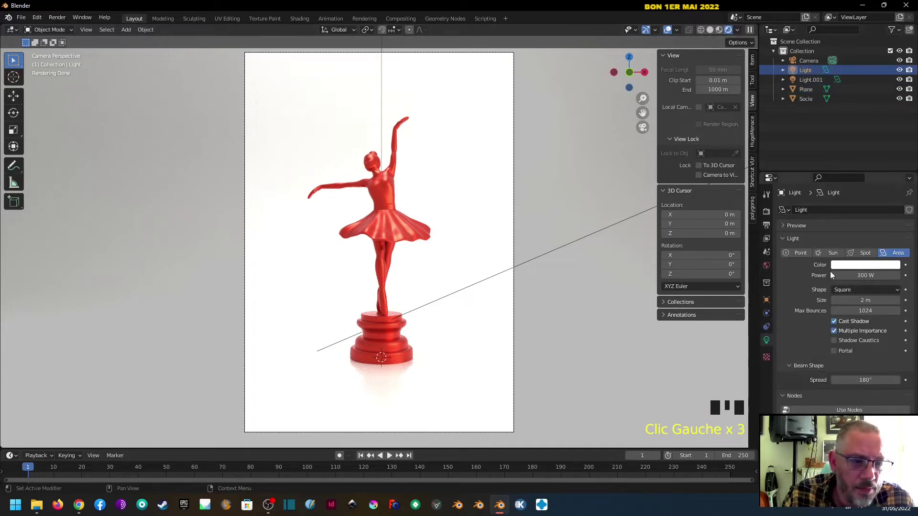
{"action": "left_click", "coordinate": [871, 276]}
{"action": "type", "text": "100"}
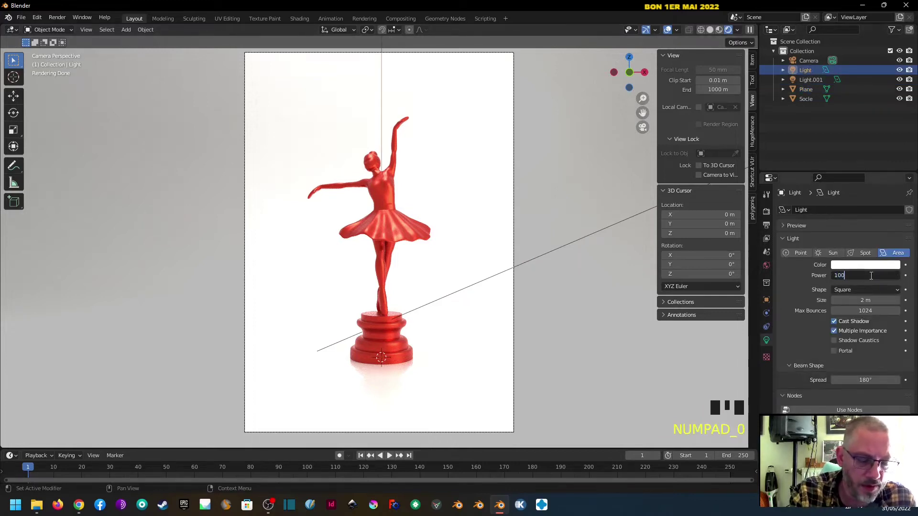
{"action": "key", "text": "Return"}
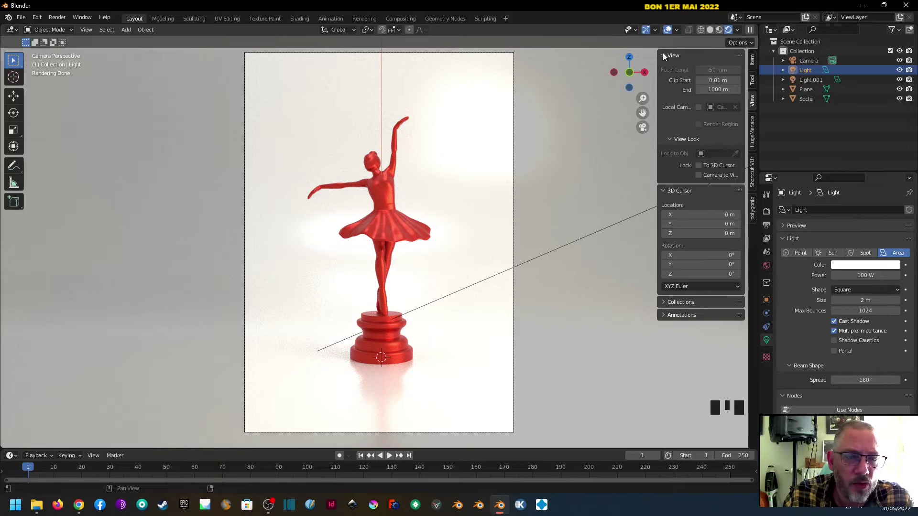
From the top view, duplicate the warm light to the opposite side of the statue and rotate the copy to face it
{"action": "left_click", "coordinate": [629, 58]}
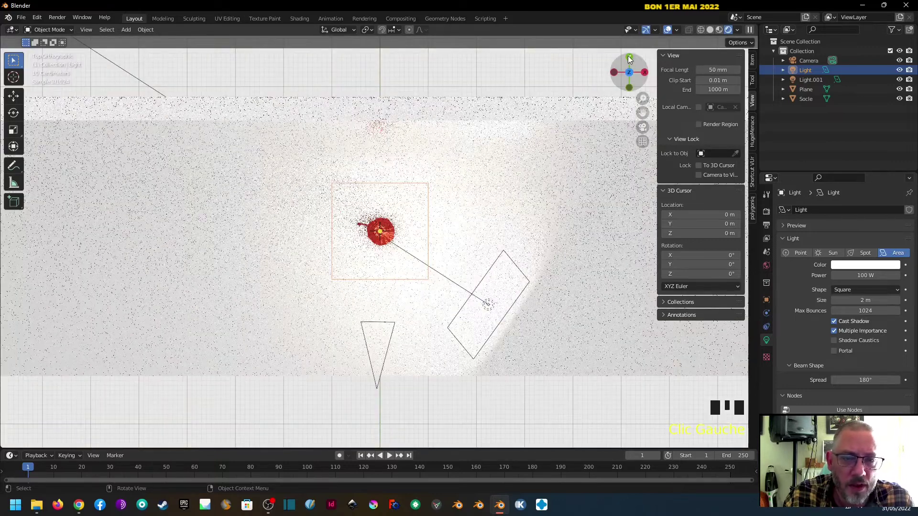
{"action": "left_click", "coordinate": [489, 306]}
{"action": "key", "text": "shift+d"}
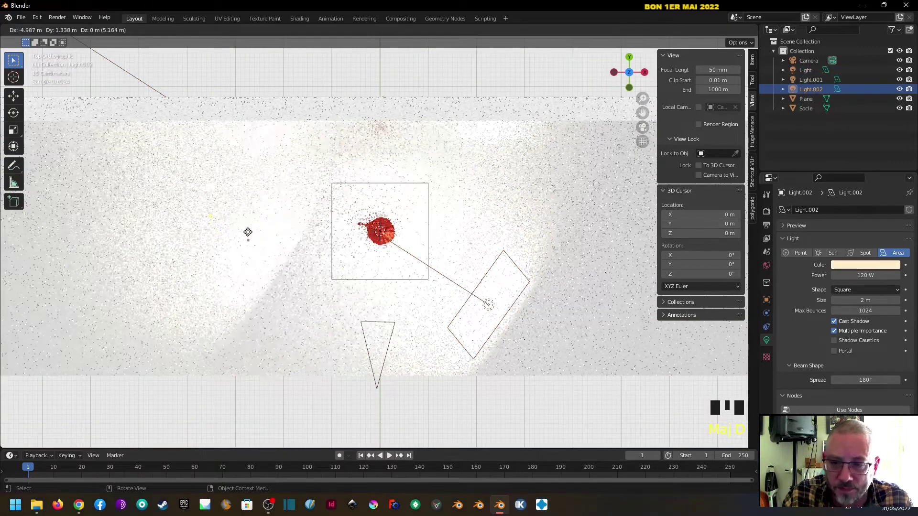
{"action": "left_click", "coordinate": [239, 265]}
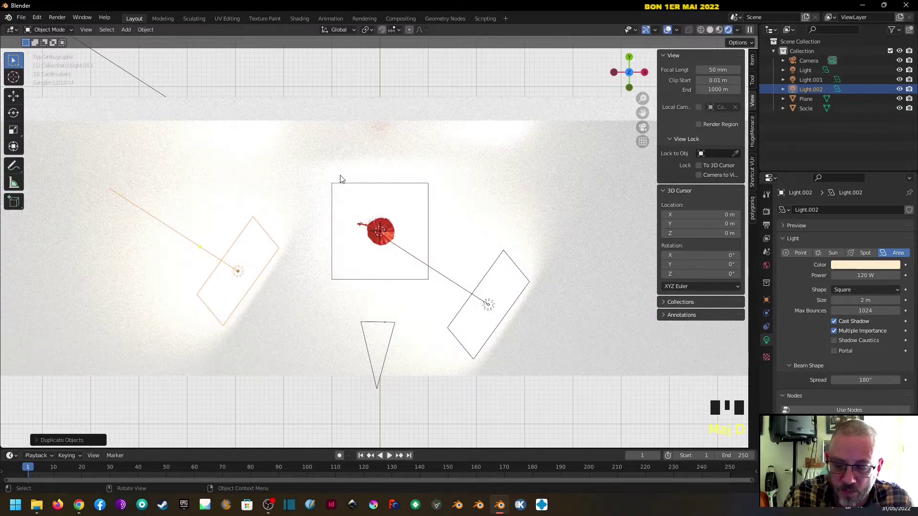
{"action": "key", "text": "r"}
{"action": "left_click", "coordinate": [222, 326]}
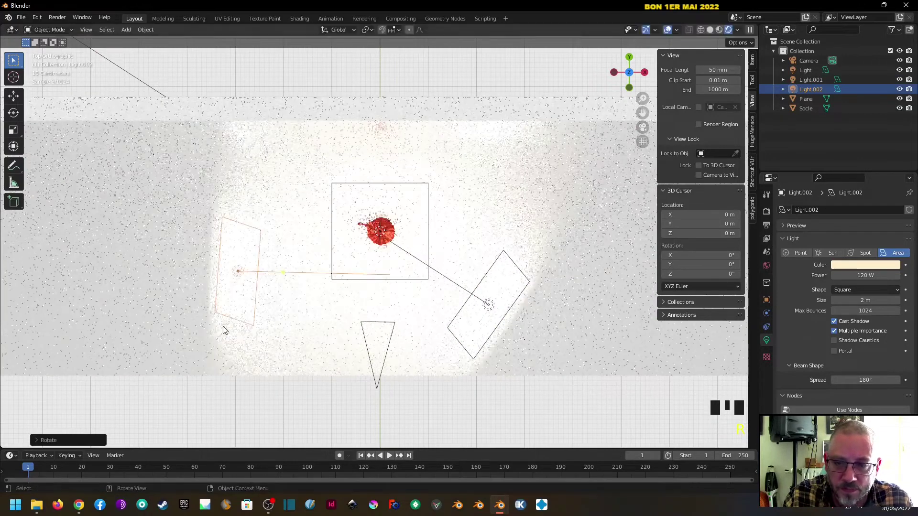
Set the second side light's Color to a pale lavender and check the result through the camera
{"action": "left_click", "coordinate": [870, 265]}
{"action": "left_click", "coordinate": [860, 170]}
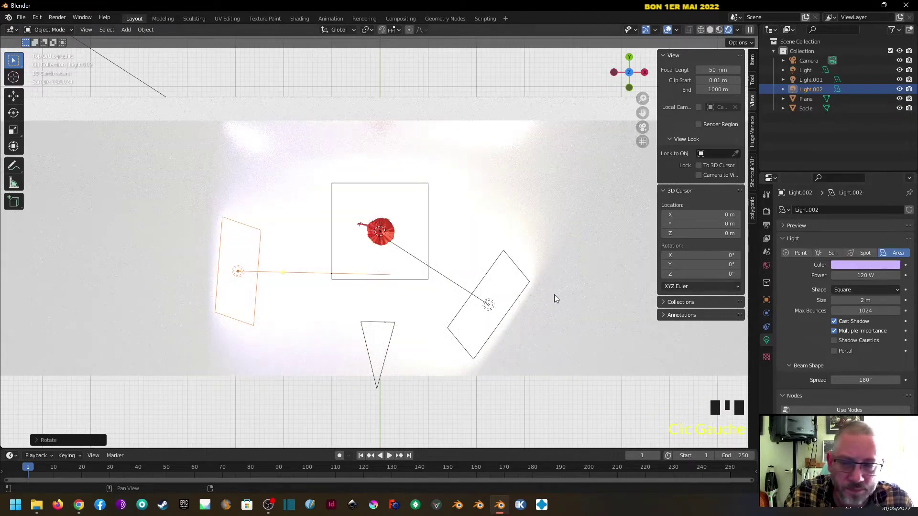
{"action": "key", "text": "KP_0"}
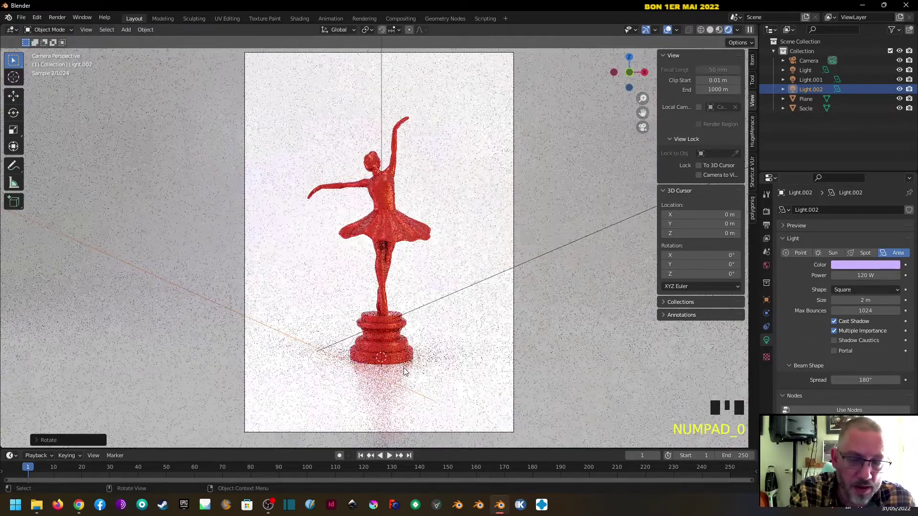
Rotate and move the lavender light so it points at the statue from the left, and check the camera view
{"action": "key", "text": "r"}
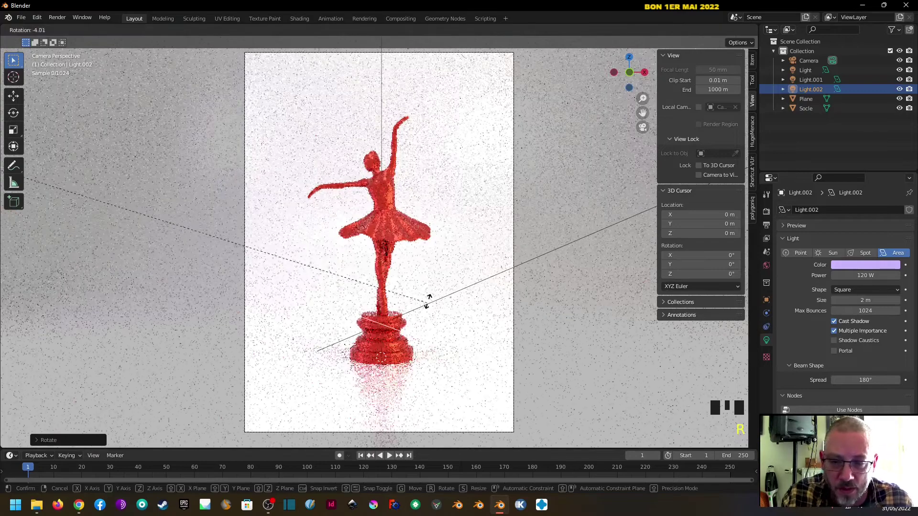
{"action": "middle_click_drag", "start_coordinate": [441, 262], "coordinate": [431, 338]}
{"action": "scroll", "coordinate": [432, 340], "scroll_direction": "down", "scroll_amount": 6}
{"action": "key", "text": "r"}
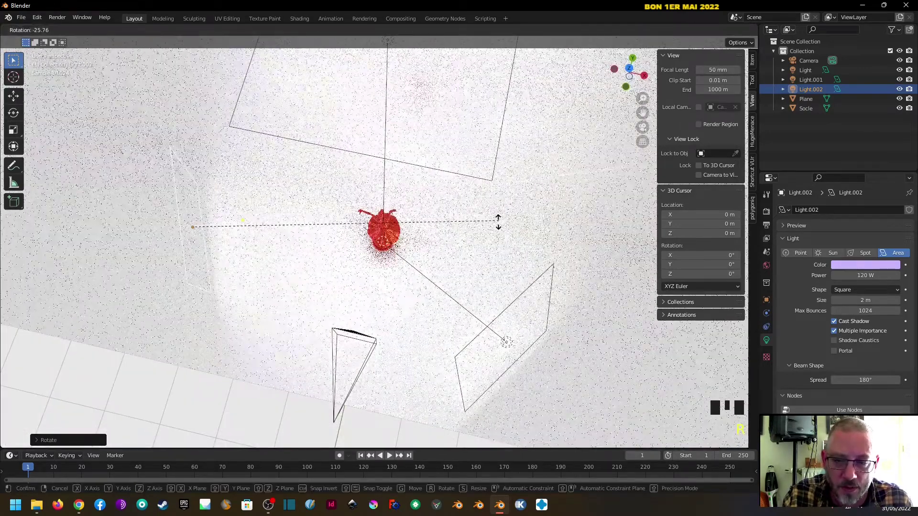
{"action": "key", "text": "g"}
{"action": "left_click", "coordinate": [395, 275]}
{"action": "middle_click_drag", "start_coordinate": [390, 316], "coordinate": [412, 293]}
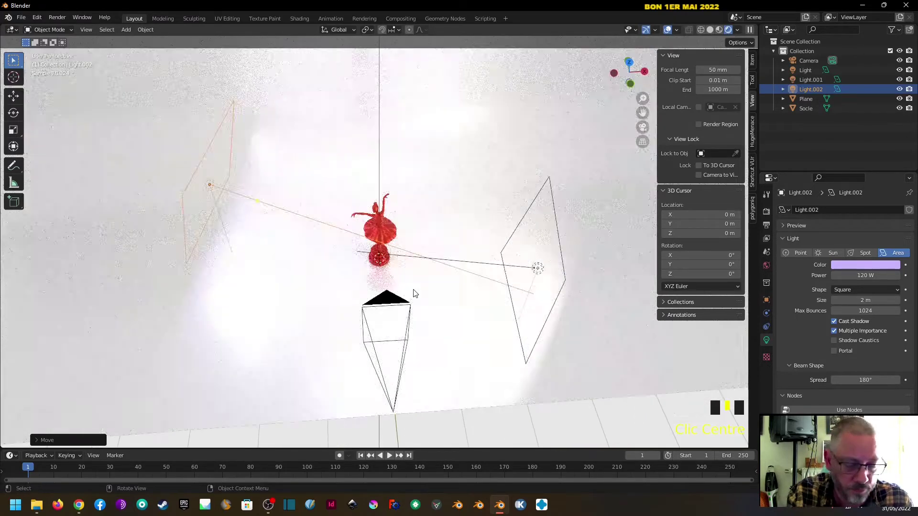
{"action": "key", "text": "KP_0"}
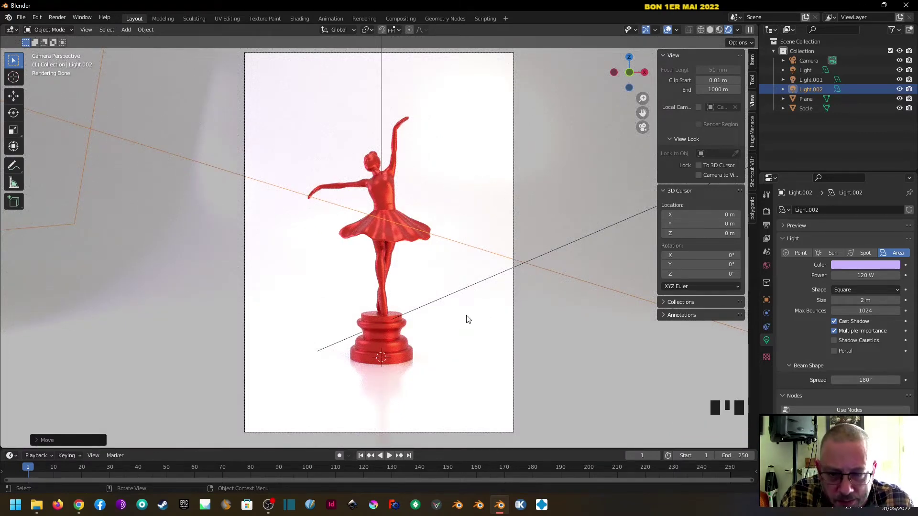
Fine-tune the scene's Color Management settings to give the statue a deeper, more saturated red
{"action": "left_click", "coordinate": [768, 212]}
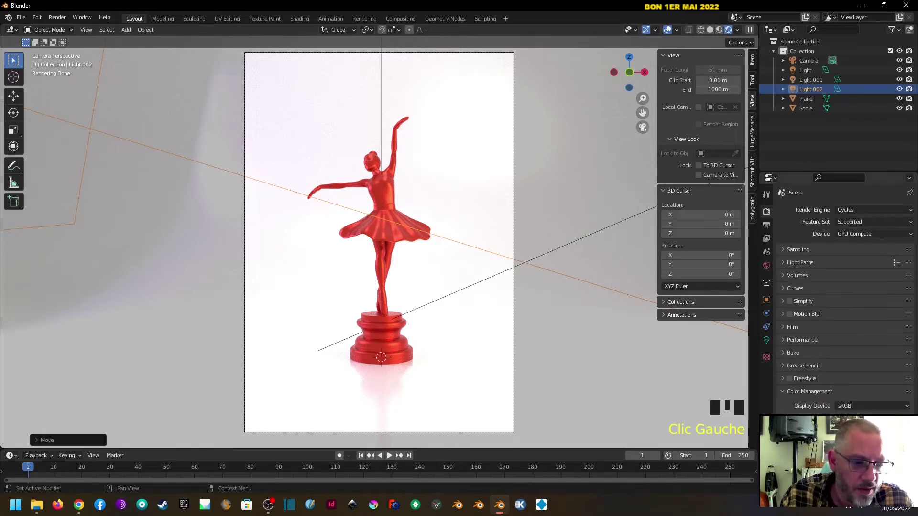
{"action": "mouse_move", "coordinate": [874, 457]}
{"action": "left_mouse_down"}
{"action": "mouse_move", "coordinate": [860, 445]}
{"action": "mouse_move", "coordinate": [879, 446]}
{"action": "mouse_move", "coordinate": [867, 445]}
{"action": "left_mouse_up"}
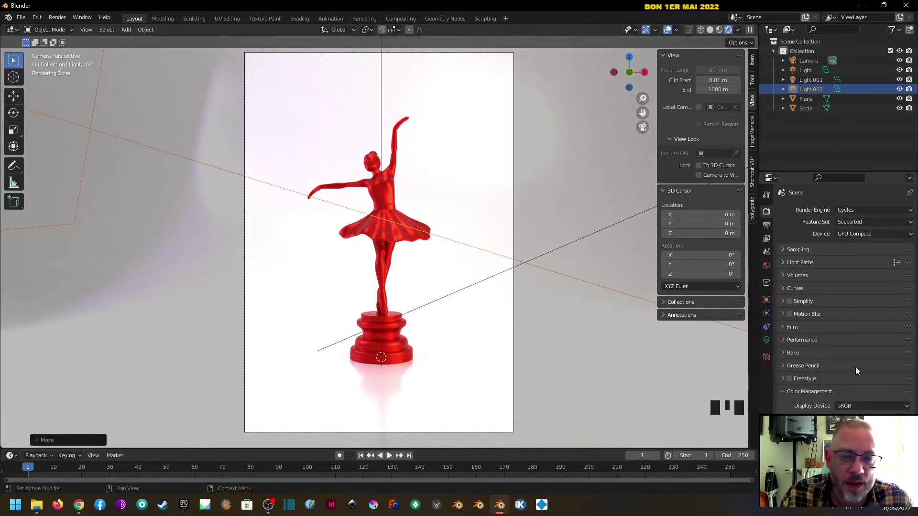
Set the render Max Samples to 128 in the Sampling settings
{"action": "left_click", "coordinate": [785, 249]}
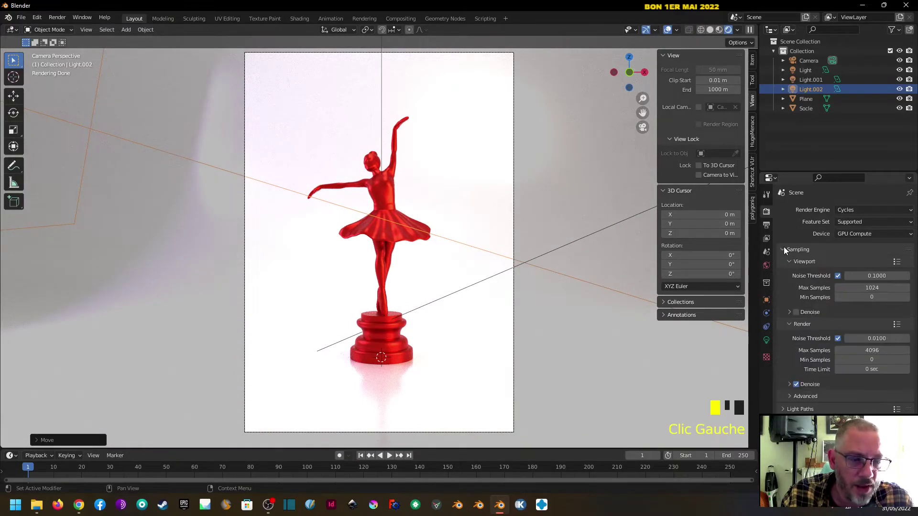
{"action": "double_click", "coordinate": [864, 351]}
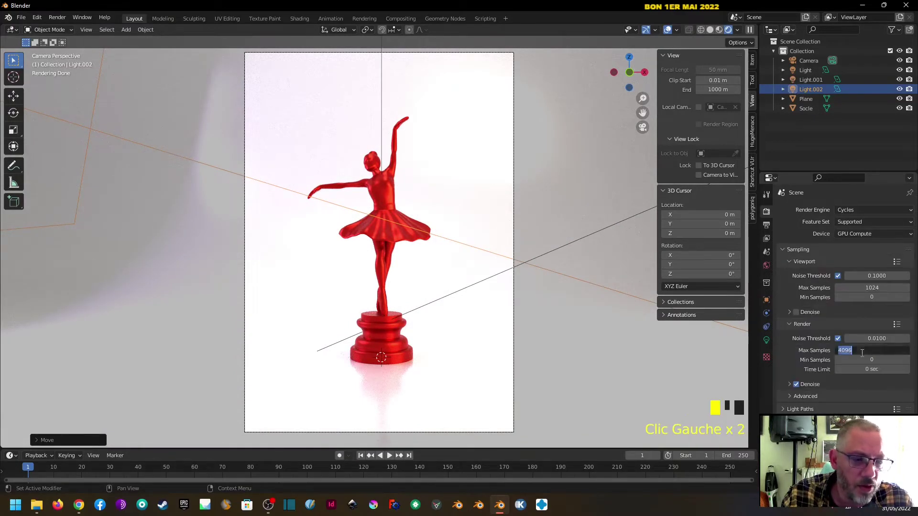
{"action": "type", "text": "128"}
{"action": "key", "text": "Return"}
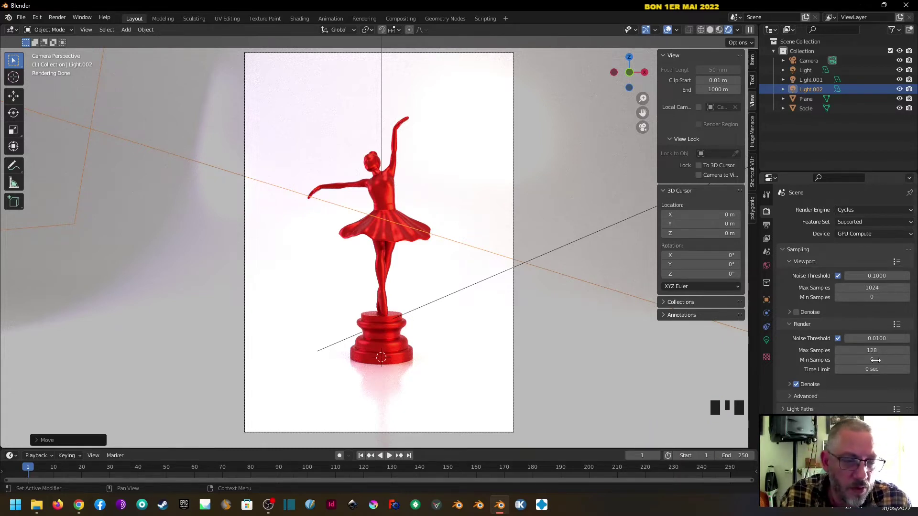
Raise the power of the lavender light, Light.002, to 560.5 W
{"action": "left_click", "coordinate": [383, 185]}
{"action": "left_click", "coordinate": [819, 91]}
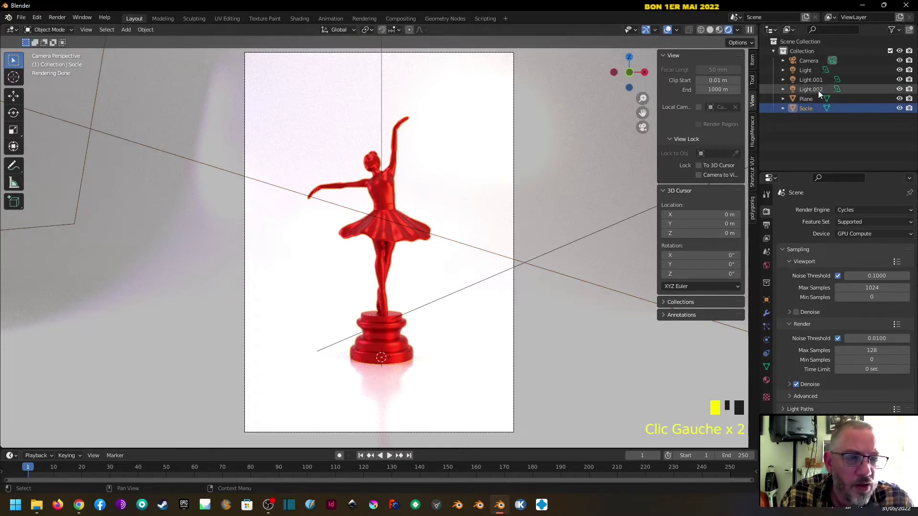
{"action": "left_click", "coordinate": [766, 340]}
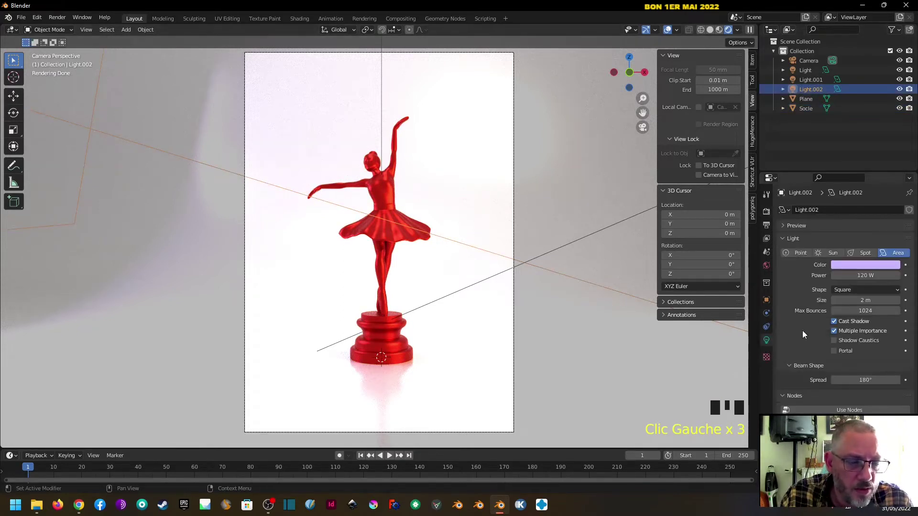
{"action": "left_click_drag", "start_coordinate": [866, 276], "coordinate": [916, 276]}
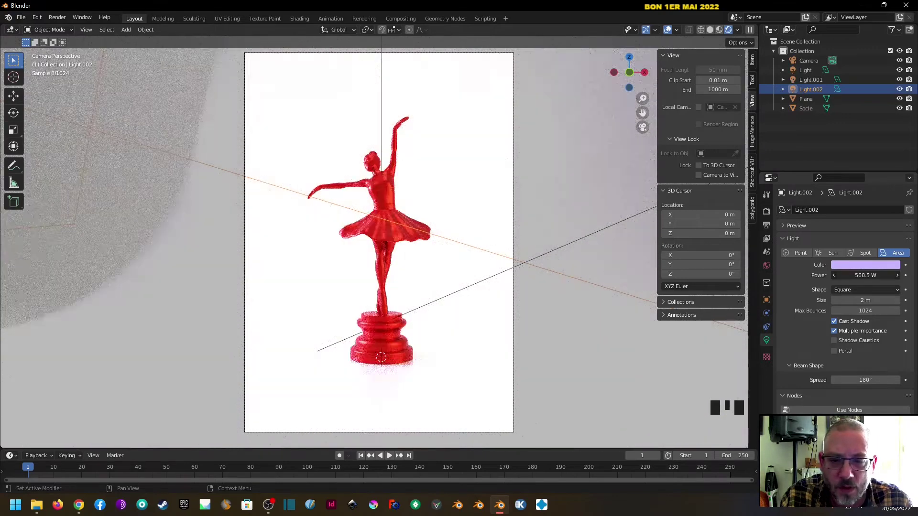
Raise the warm light Light.001 to 225.1 W and desaturate its Color to nearly white
{"action": "left_click", "coordinate": [823, 81]}
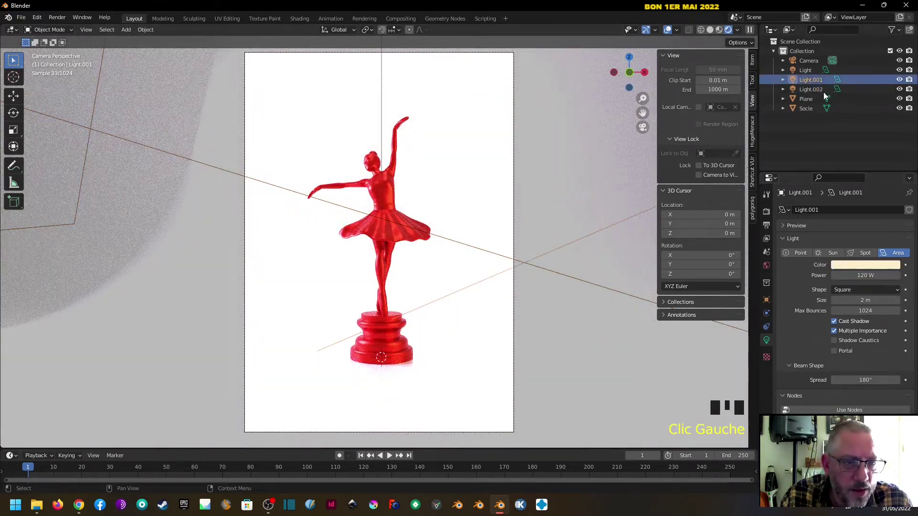
{"action": "mouse_move", "coordinate": [866, 276]}
{"action": "left_mouse_down"}
{"action": "mouse_move", "coordinate": [880, 276]}
{"action": "mouse_move", "coordinate": [857, 276]}
{"action": "left_mouse_up"}
{"action": "left_click", "coordinate": [856, 266]}
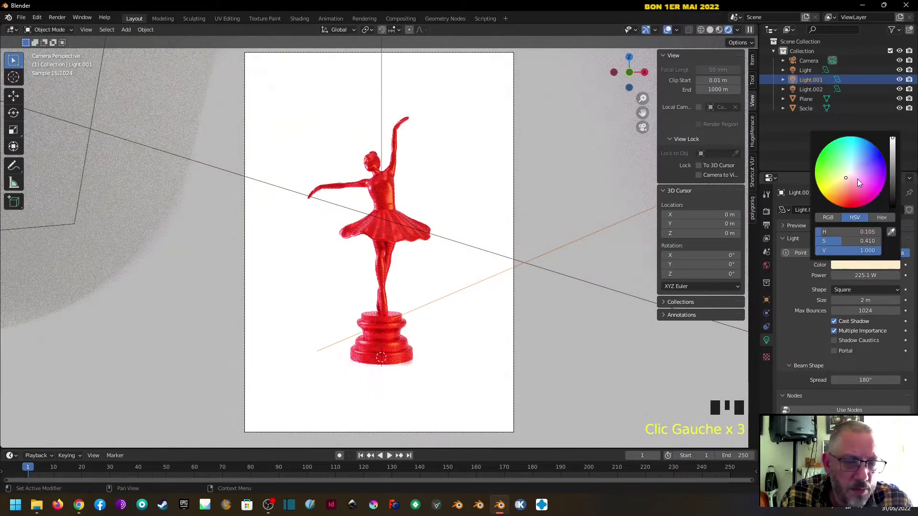
{"action": "left_click_drag", "start_coordinate": [843, 178], "coordinate": [849, 175]}
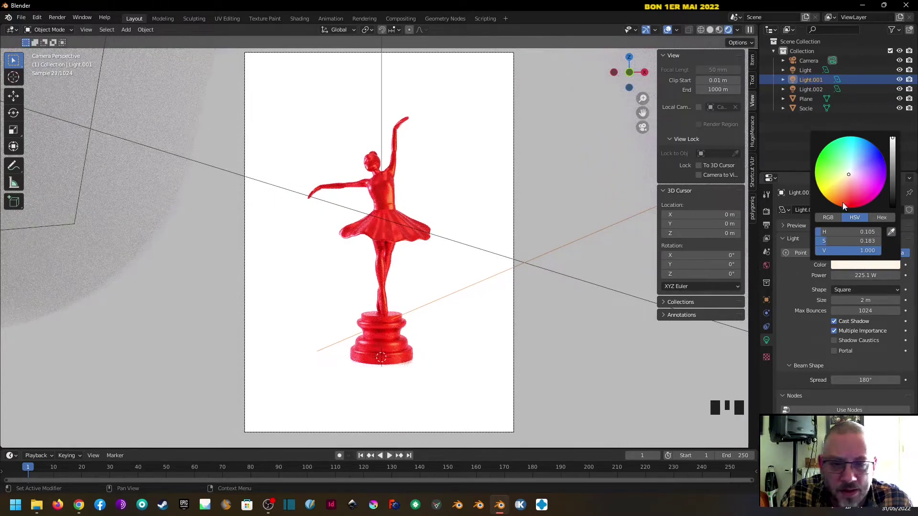
{"action": "left_click", "coordinate": [851, 241]}
{"action": "type", "text": "0.44"}
{"action": "key", "text": "Return"}
{"action": "left_click_drag", "start_coordinate": [851, 241], "coordinate": [828, 241]}
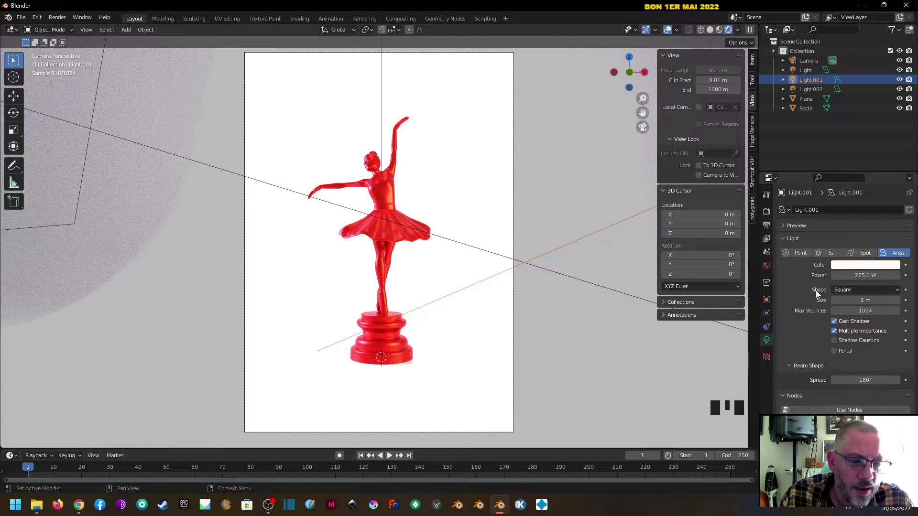
Set the power of Light.001 to 100 W and bring Light.002 down to 168.6 W
{"action": "left_click", "coordinate": [879, 275]}
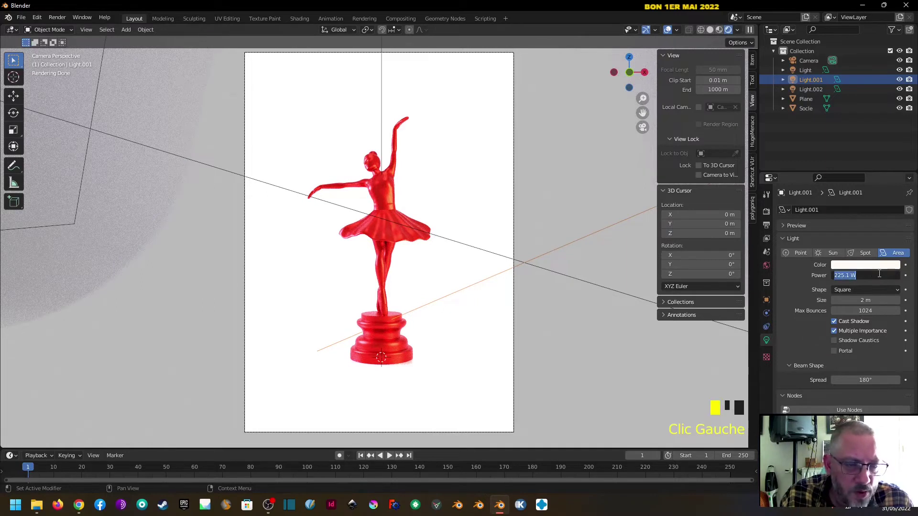
{"action": "type", "text": "100"}
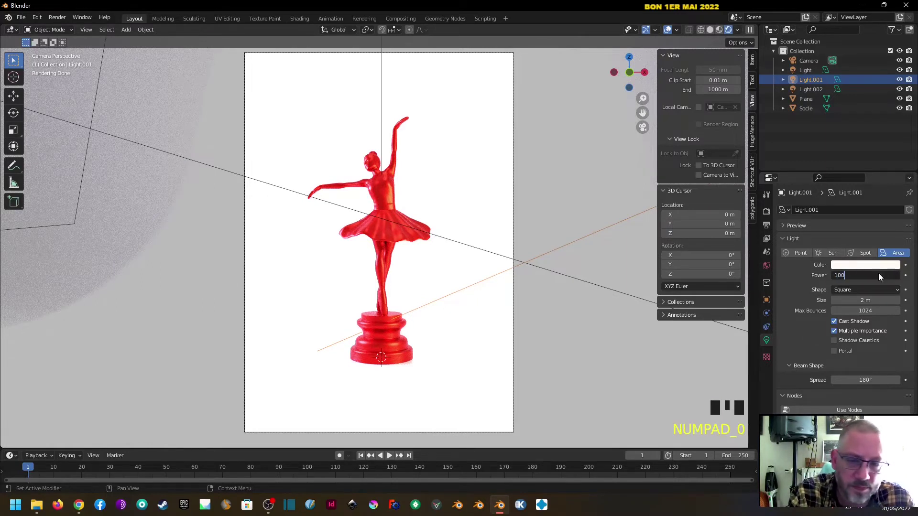
{"action": "key", "text": "Return"}
{"action": "left_click_drag", "start_coordinate": [876, 275], "coordinate": [855, 275]}
{"action": "left_click", "coordinate": [819, 89]}
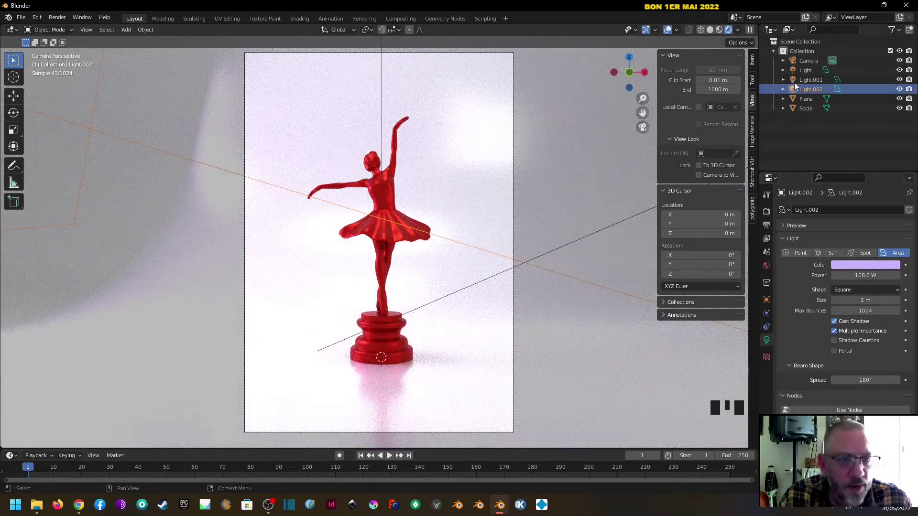
Adjust the first area light's power to 89.3 W and hide the viewport overlays
{"action": "left_click", "coordinate": [806, 70]}
{"action": "double_click", "coordinate": [872, 275]}
{"action": "type", "text": "1.3"}
{"action": "key", "text": "Return"}
{"action": "left_click_drag", "start_coordinate": [833, 275], "coordinate": [874, 275]}
{"action": "left_click", "coordinate": [669, 30]}
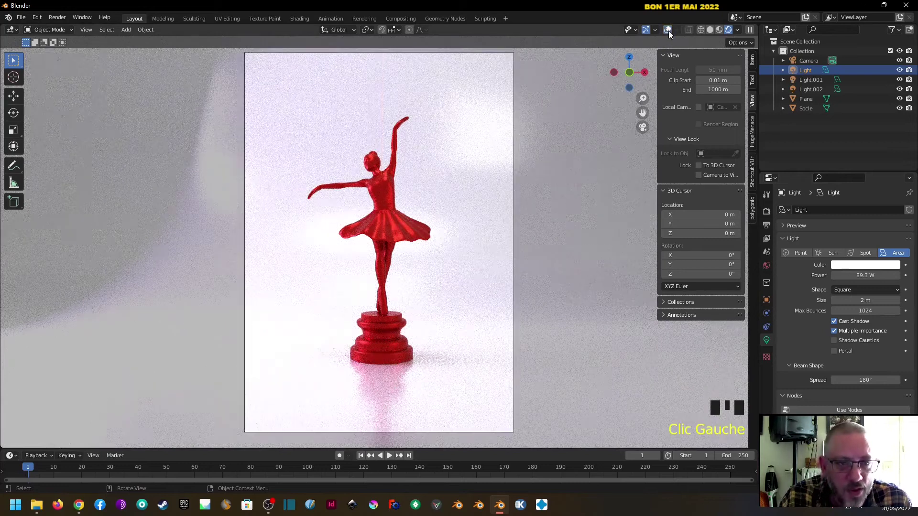
Move the three area lights into a new collection named Light
{"action": "key", "text": "m"}
{"action": "left_click", "coordinate": [812, 92]}
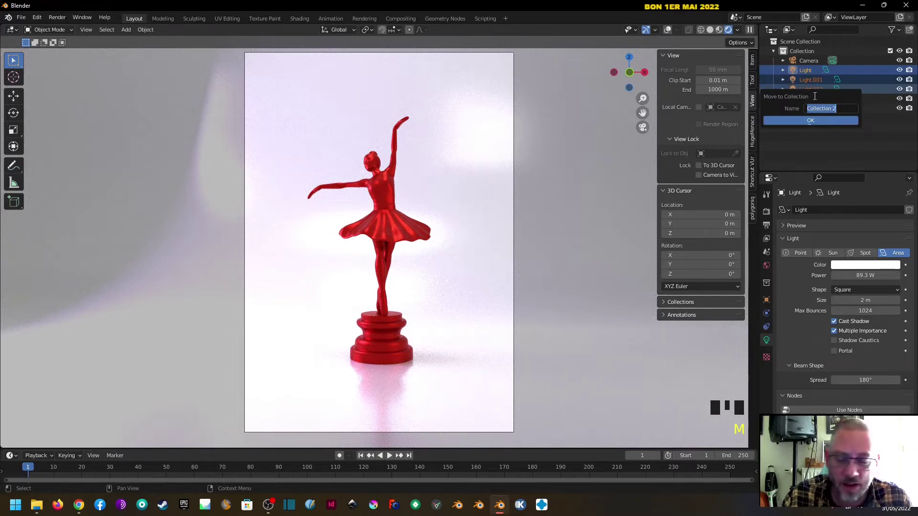
{"action": "type", "text": "Light"}
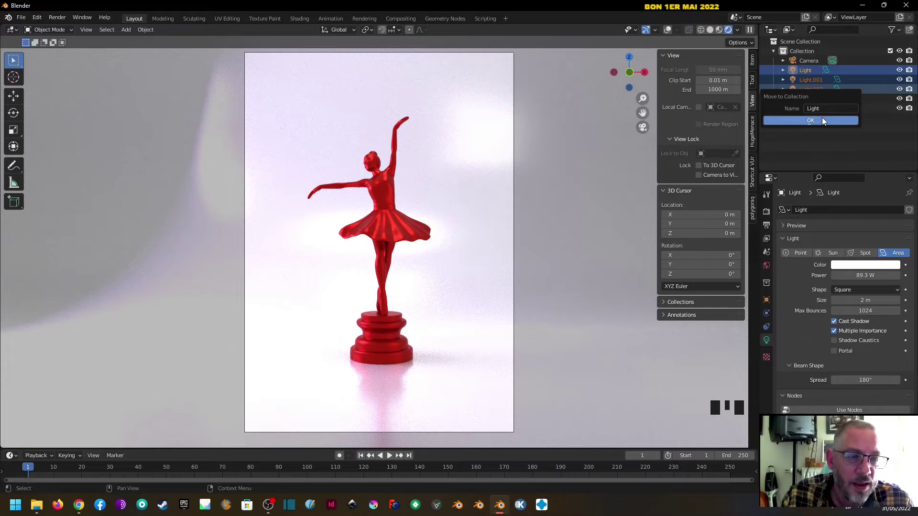
{"action": "left_click", "coordinate": [822, 116]}
Lock the camera to the view and shift the framing so the statue sits slightly higher in the frame
{"action": "left_click", "coordinate": [768, 224]}
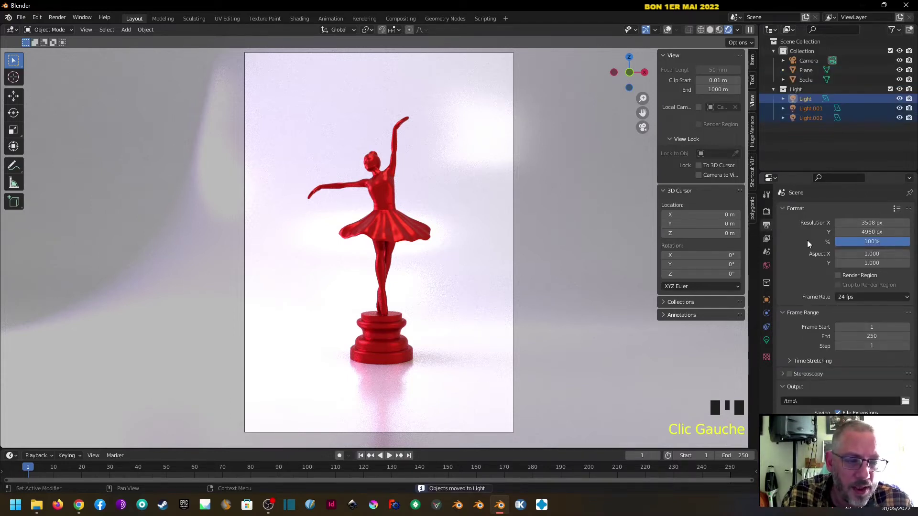
{"action": "scroll", "coordinate": [807, 242], "scroll_direction": "down", "scroll_amount": 5}
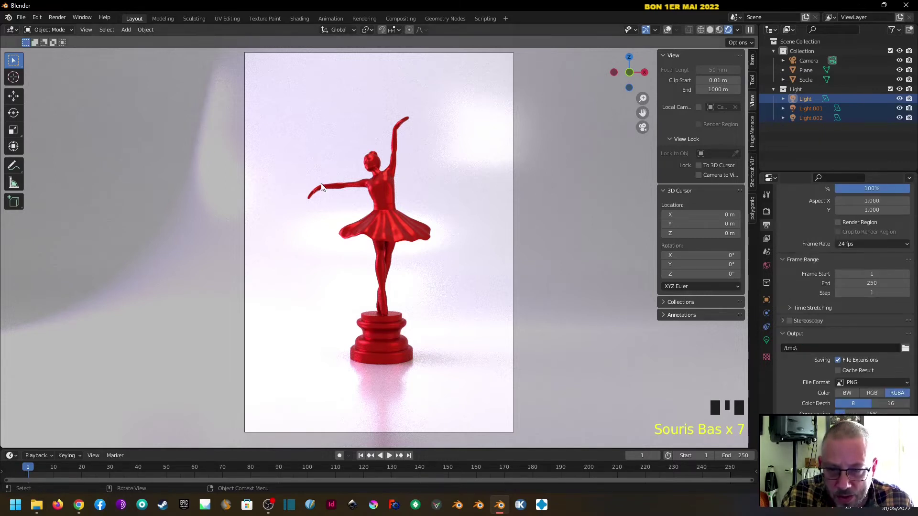
{"action": "left_click", "coordinate": [699, 175]}
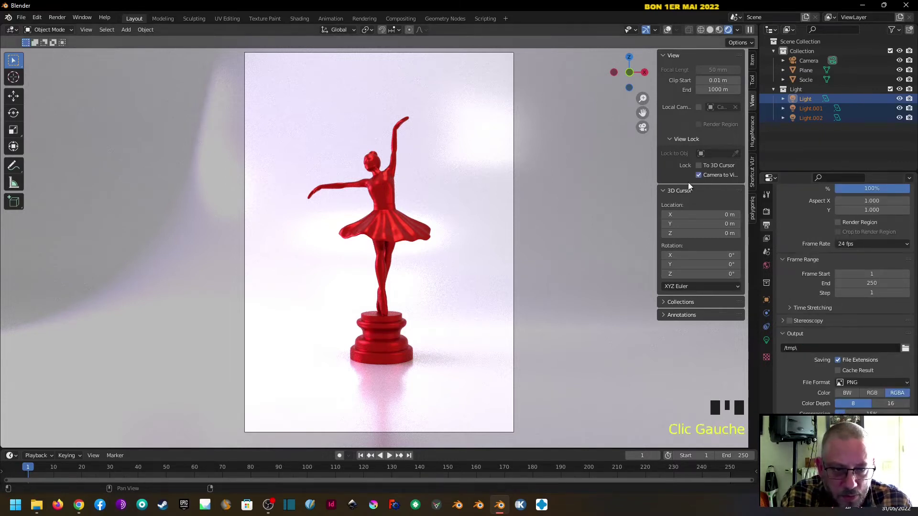
{"action": "middle_click_drag", "start_coordinate": [450, 234], "coordinate": [449, 228], "text": "shift"}
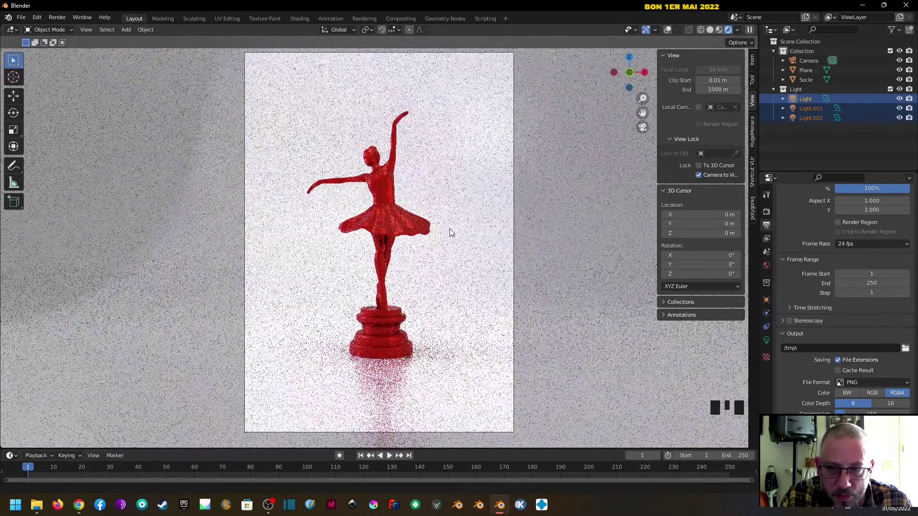
Rotate the backdrop plane slightly around the global Z axis to shift the reflections behind the statue
{"action": "left_click", "coordinate": [475, 213]}
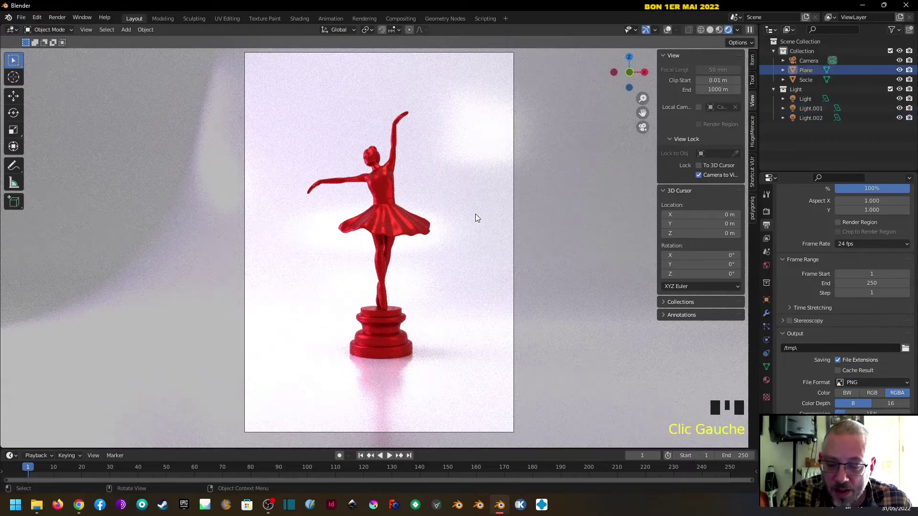
{"action": "key", "text": "r"}
{"action": "key", "text": "z"}
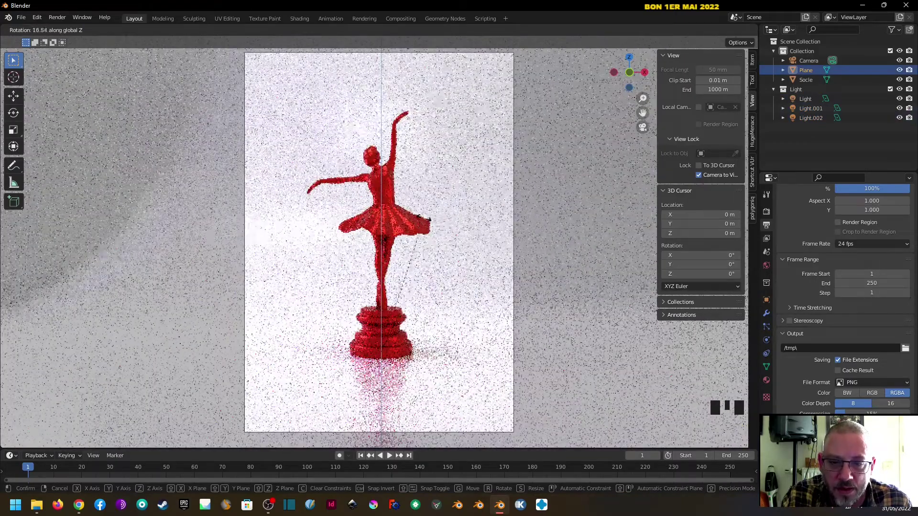
{"action": "left_click", "coordinate": [450, 225]}
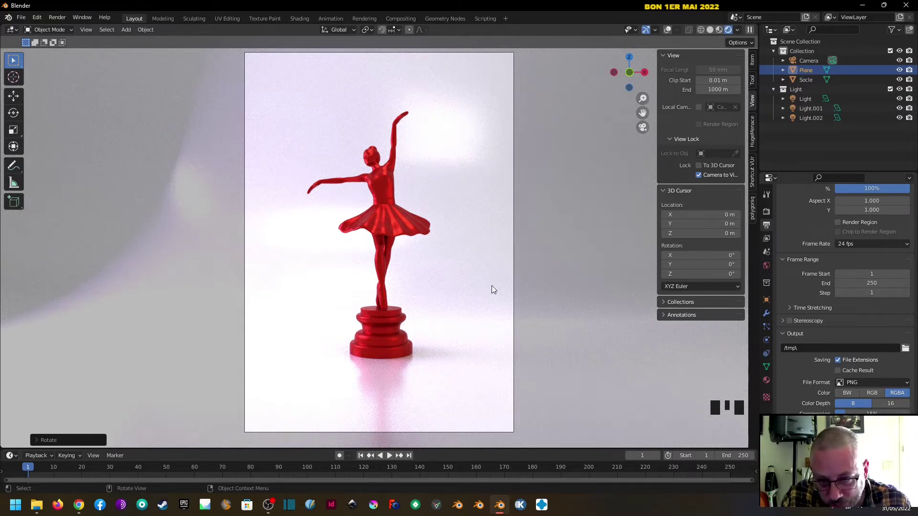
Rotate the statue around the global Z axis until its outstretched arm points right, and recentre it in the frame before unlocking the camera from the view
{"action": "left_click", "coordinate": [405, 221]}
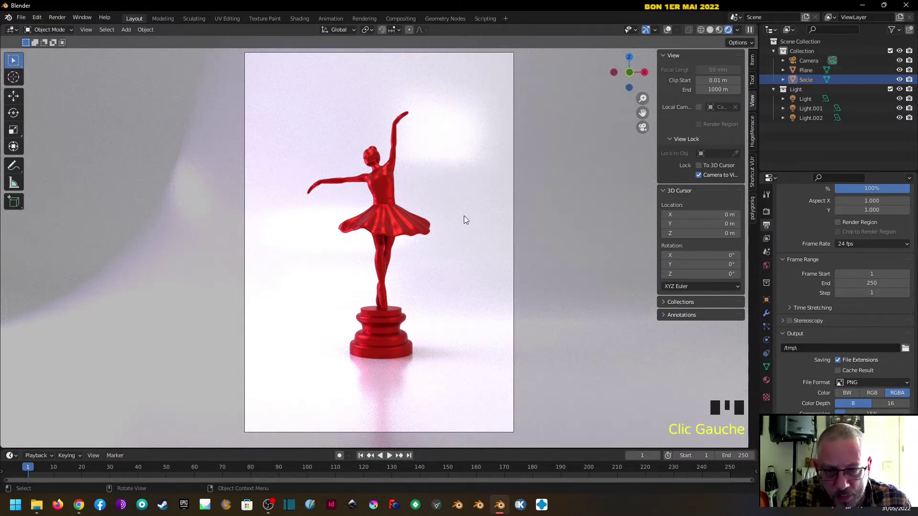
{"action": "key", "text": "r"}
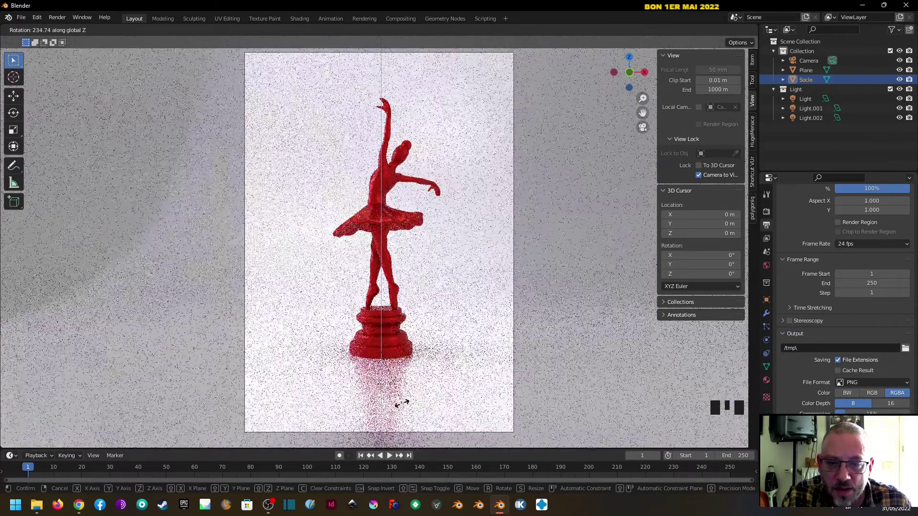
{"action": "left_click", "coordinate": [376, 397]}
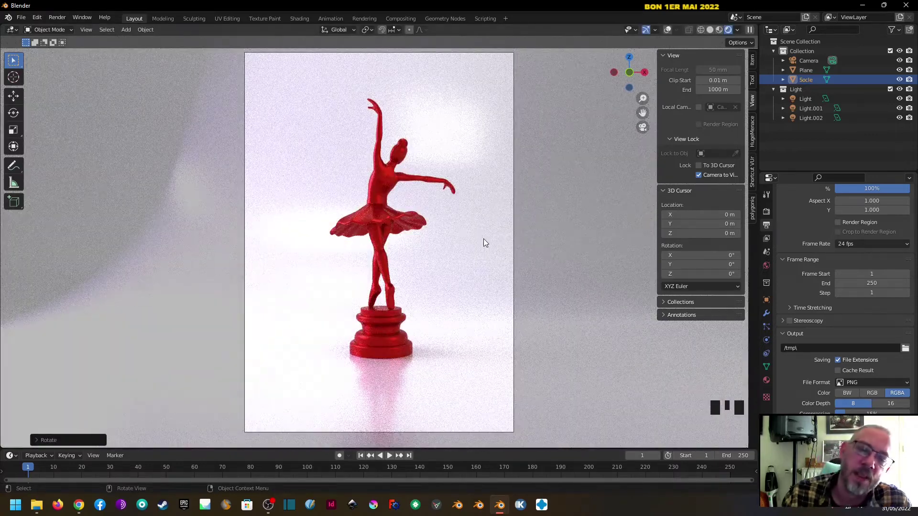
{"action": "middle_click_drag", "start_coordinate": [443, 272], "coordinate": [441, 280], "text": "shift"}
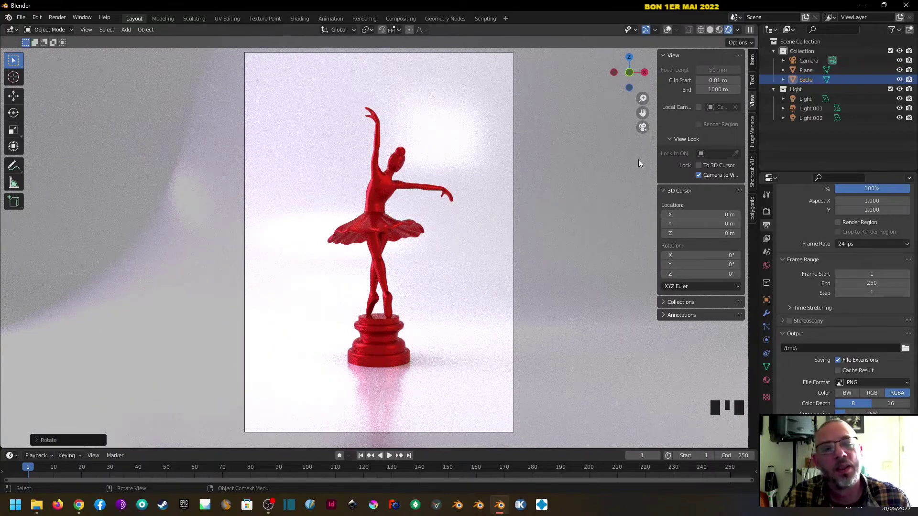
{"action": "left_click", "coordinate": [703, 176]}
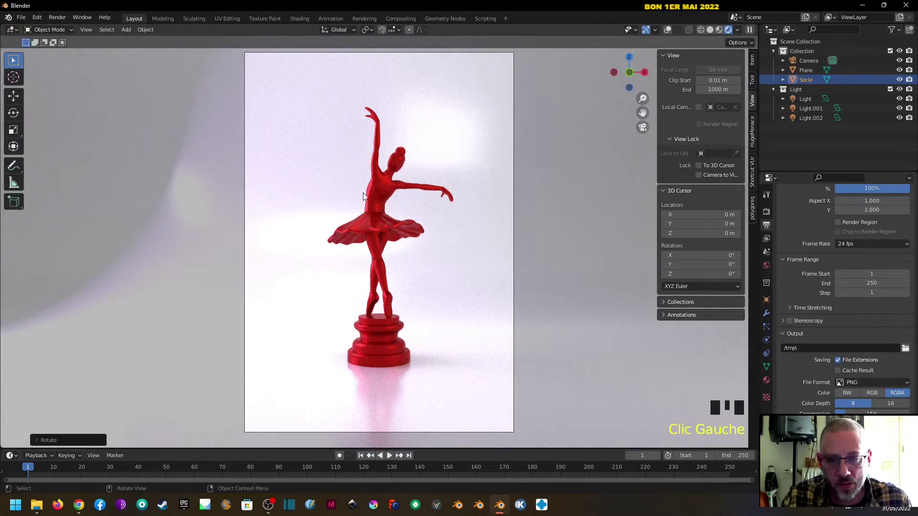
Move the camera into a new collection named Cam
{"action": "double_click", "coordinate": [795, 61]}
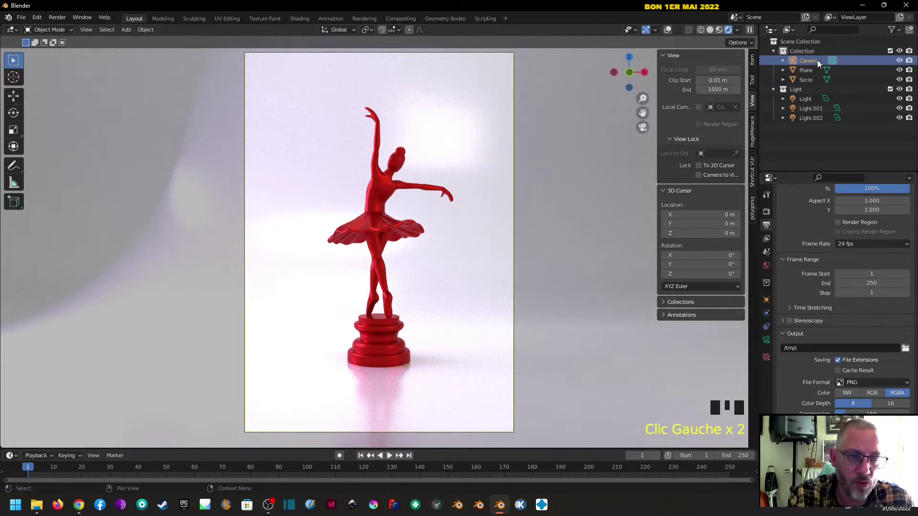
{"action": "key", "text": "m"}
{"action": "left_click", "coordinate": [818, 60]}
{"action": "type", "text": "Cam"}
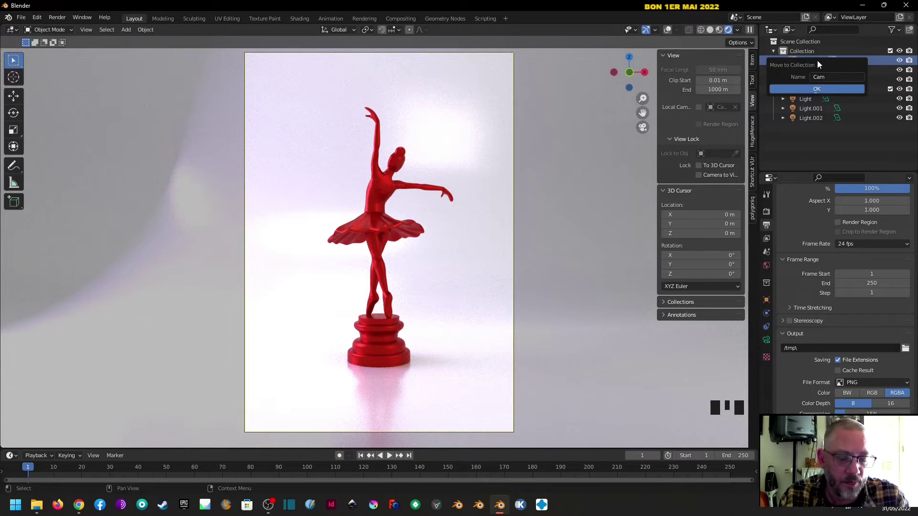
{"action": "key", "text": "Return"}
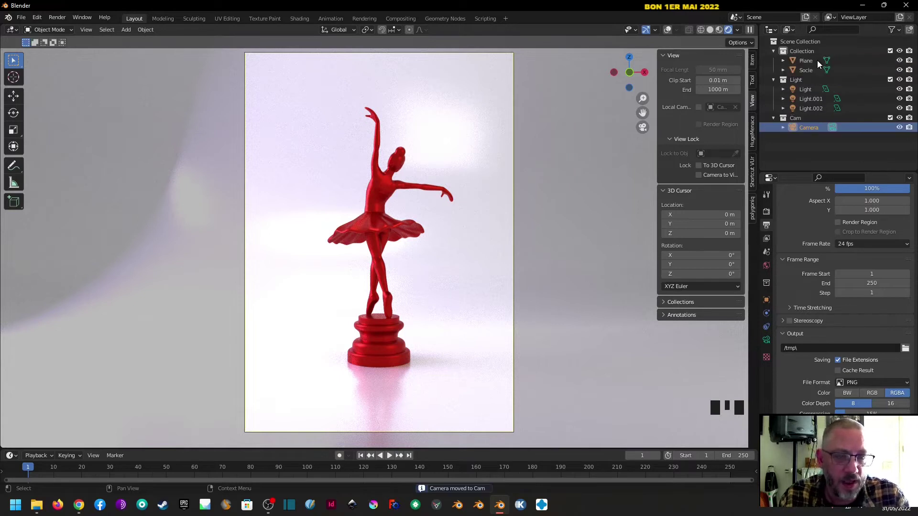
Duplicate the camera, place the copy slightly up and to the right, and make it the active scene camera
{"action": "left_click", "coordinate": [498, 159]}
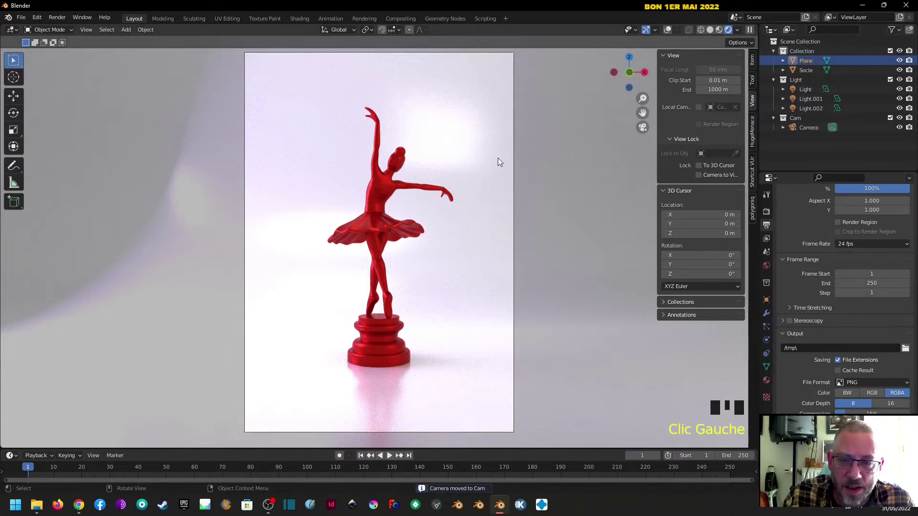
{"action": "left_click", "coordinate": [811, 131]}
{"action": "key", "text": "shift+d"}
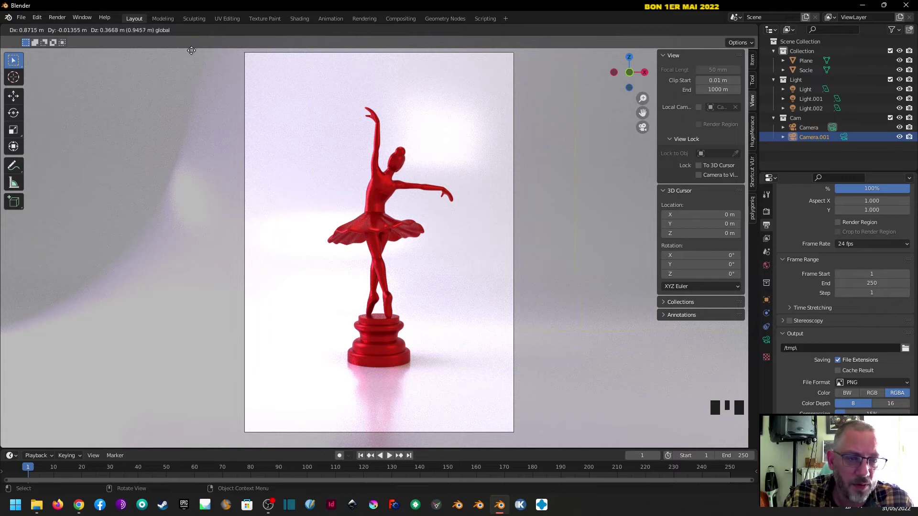
{"action": "left_click", "coordinate": [532, 126]}
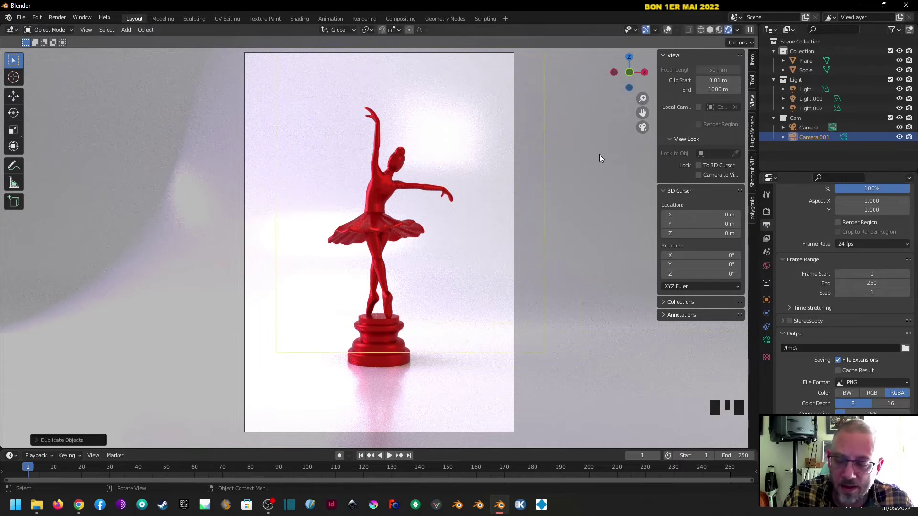
{"action": "left_click", "coordinate": [844, 138]}
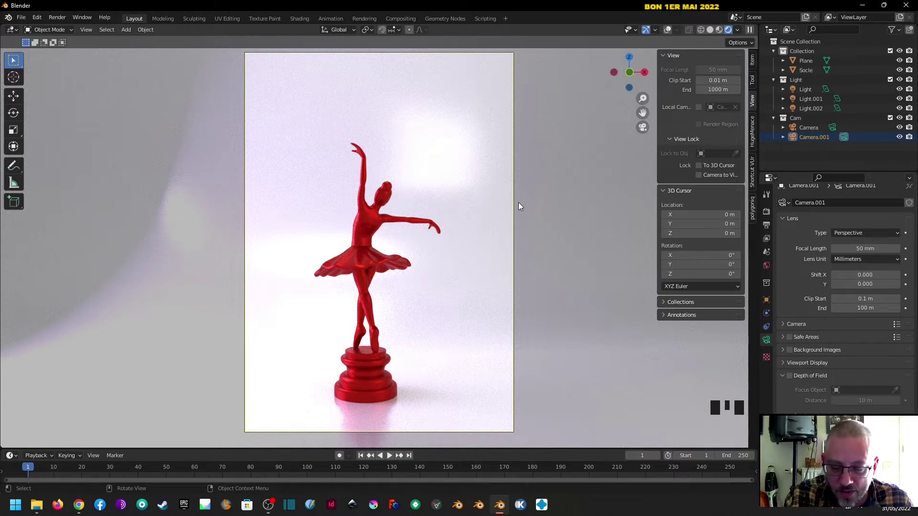
Rotate the second camera 90° about its viewing axis, lock it to the view, and reframe the sideways statue smaller and lower
{"action": "key", "text": "r"}
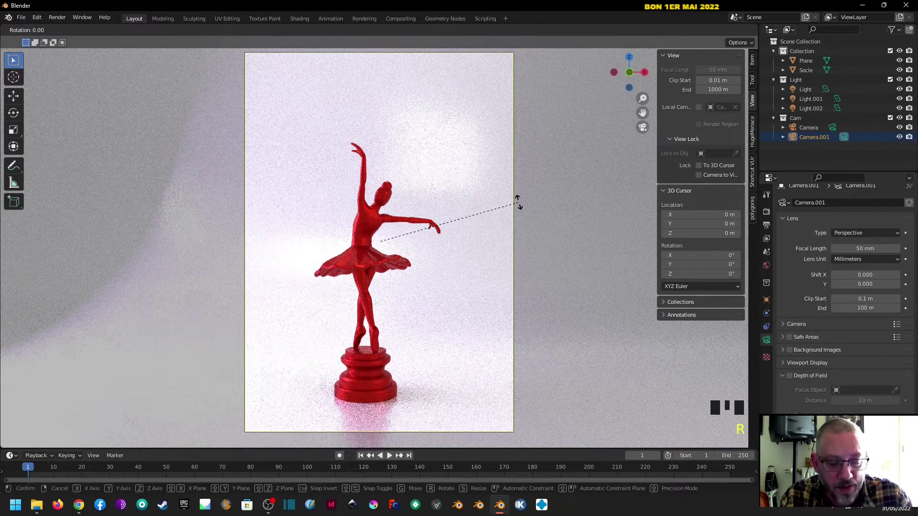
{"action": "key", "text": "9"}
{"action": "key", "text": "0"}
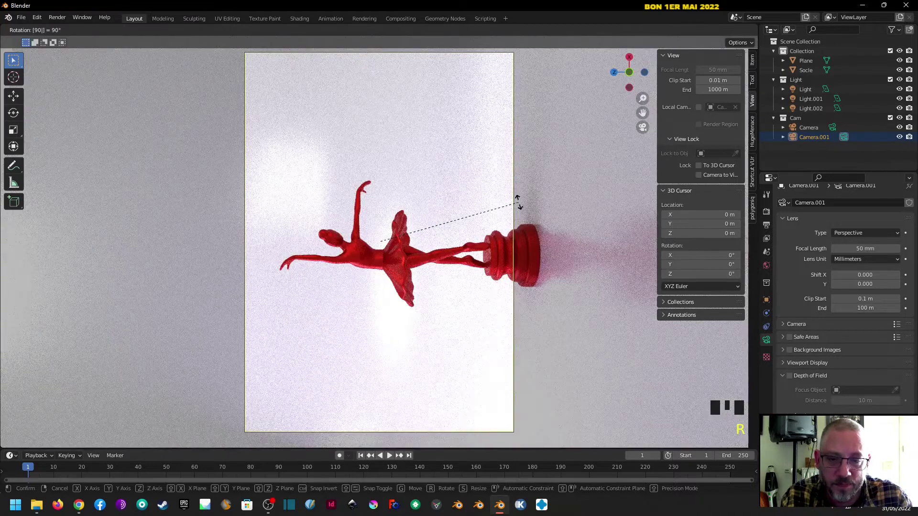
{"action": "key", "text": "Return"}
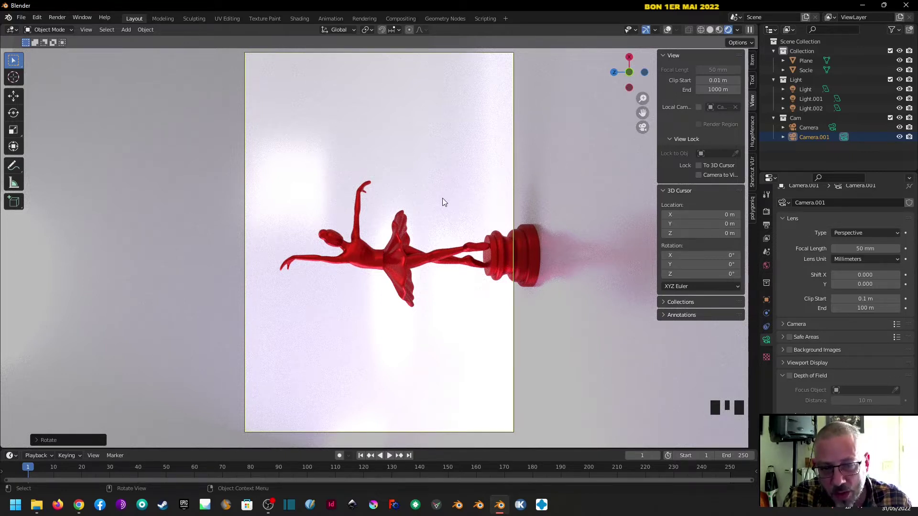
{"action": "left_click", "coordinate": [701, 175]}
{"action": "middle_click_drag", "start_coordinate": [451, 262], "coordinate": [416, 277], "text": "shift"}
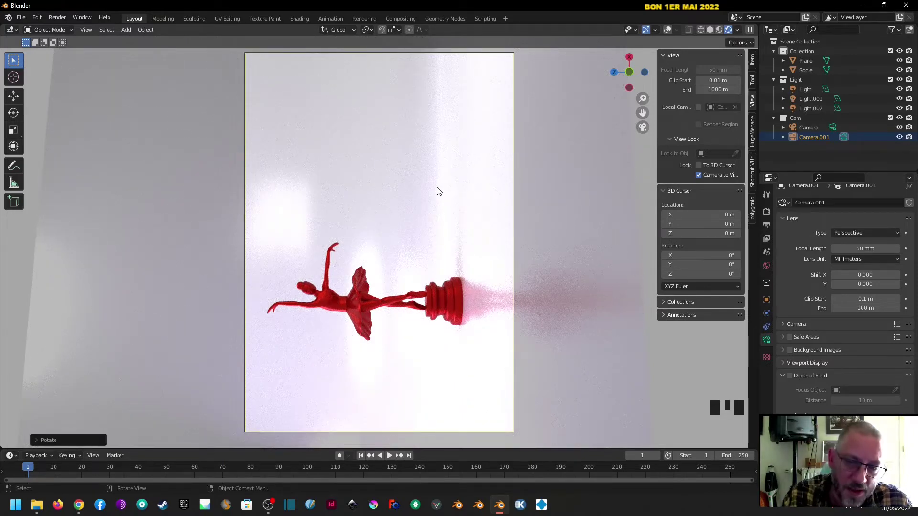
Alternate the active view between Camera and Camera.001 to compare both framings, leaving the original Camera active
{"action": "left_click", "coordinate": [356, 308]}
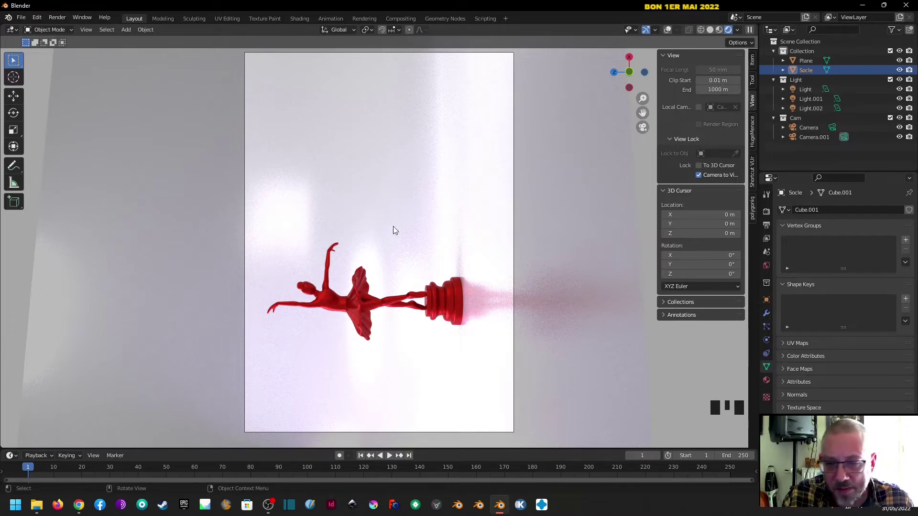
{"action": "left_click", "coordinate": [832, 127]}
{"action": "left_click", "coordinate": [844, 137]}
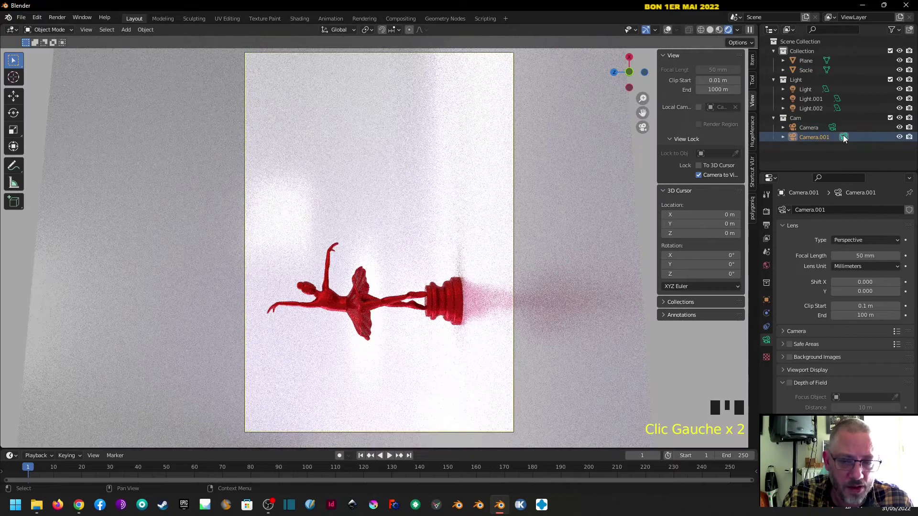
{"action": "left_click", "coordinate": [832, 127]}
{"action": "left_click", "coordinate": [845, 138]}
{"action": "left_click", "coordinate": [831, 128]}
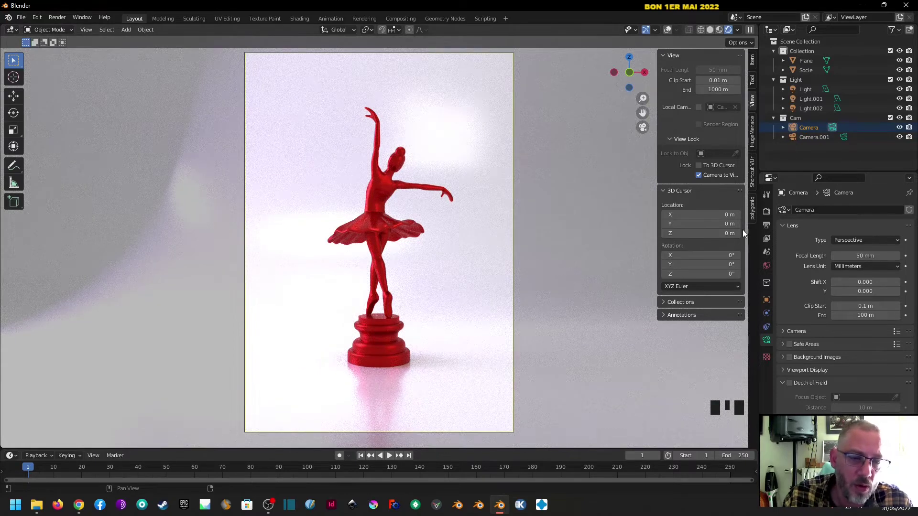
Enable depth of field on the original Camera and pick the statue as its focus object
{"action": "left_click", "coordinate": [767, 212]}
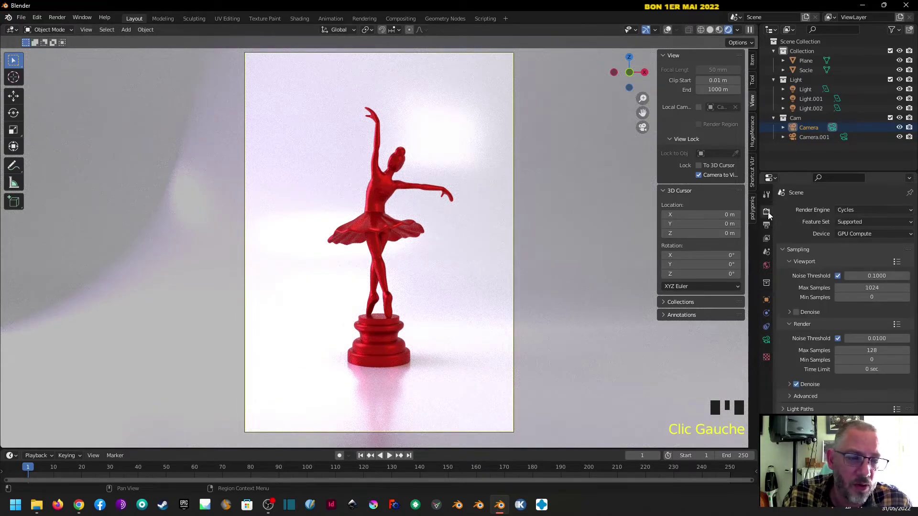
{"action": "double_click", "coordinate": [766, 341]}
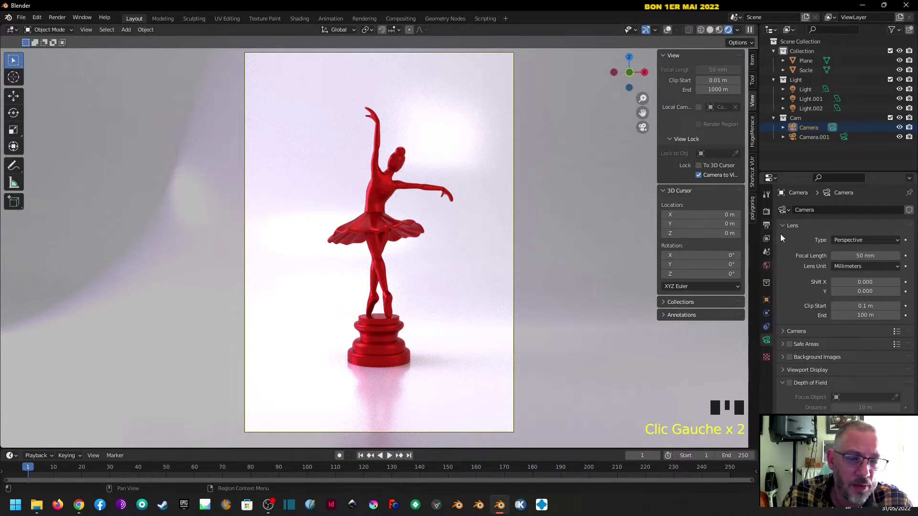
{"action": "left_click", "coordinate": [789, 383]}
{"action": "left_click", "coordinate": [895, 398]}
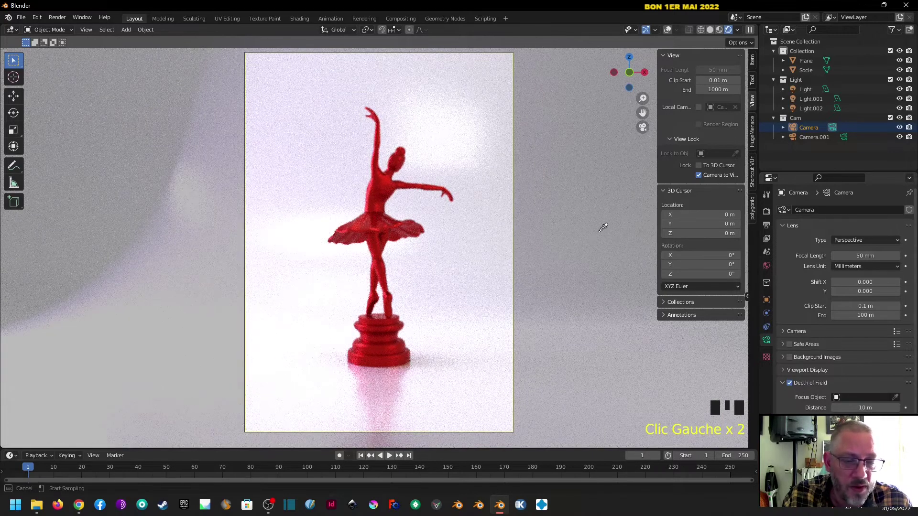
{"action": "left_click", "coordinate": [377, 220]}
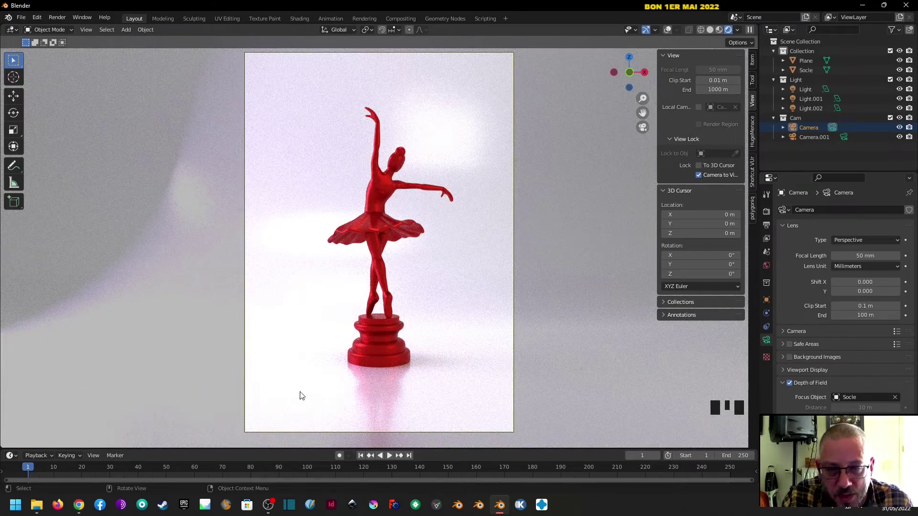
Make Camera.001 active, enable its depth of field, and pick the statue as its focus object
{"action": "left_click", "coordinate": [844, 137]}
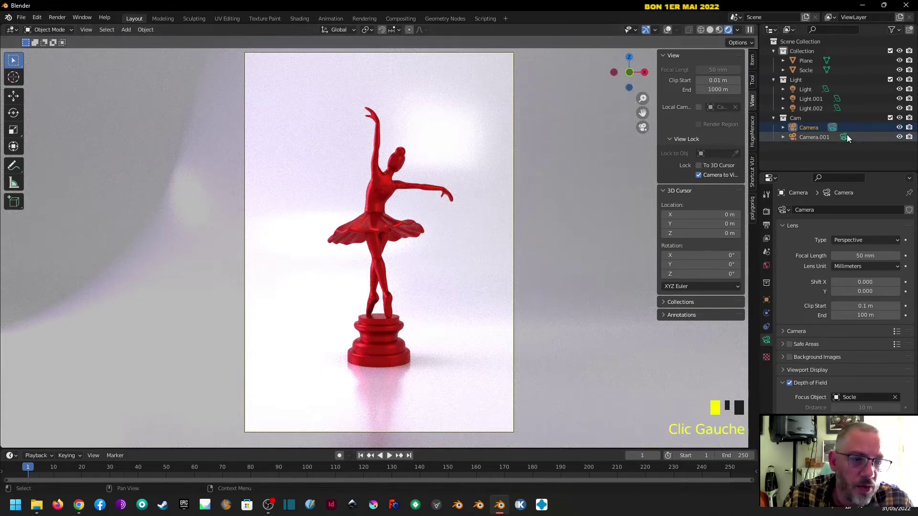
{"action": "left_click", "coordinate": [789, 383]}
{"action": "left_click", "coordinate": [894, 398]}
{"action": "left_click", "coordinate": [366, 304]}
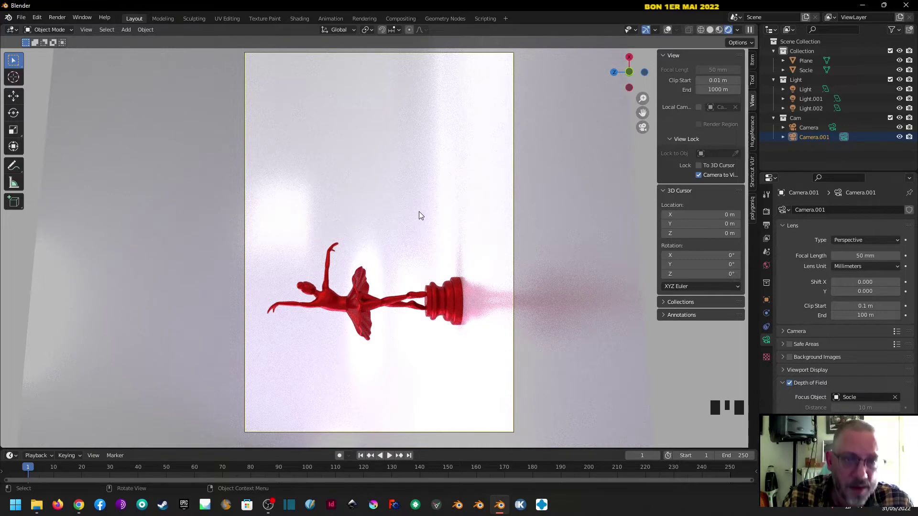
Return to the original Camera and shift its framing so the statue sits slightly lower in the portrait frame
{"action": "left_click", "coordinate": [830, 128]}
{"action": "left_click", "coordinate": [832, 128]}
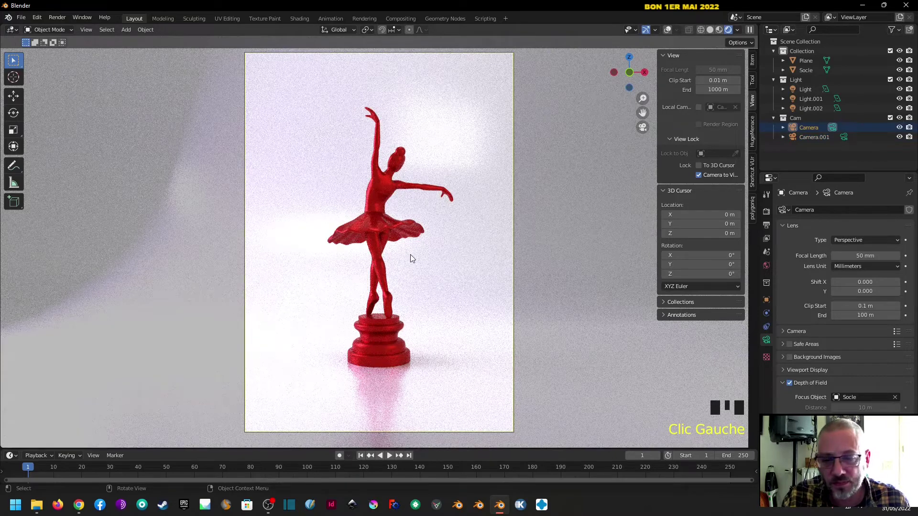
{"action": "middle_click_drag", "start_coordinate": [445, 223], "coordinate": [444, 236], "text": "shift"}
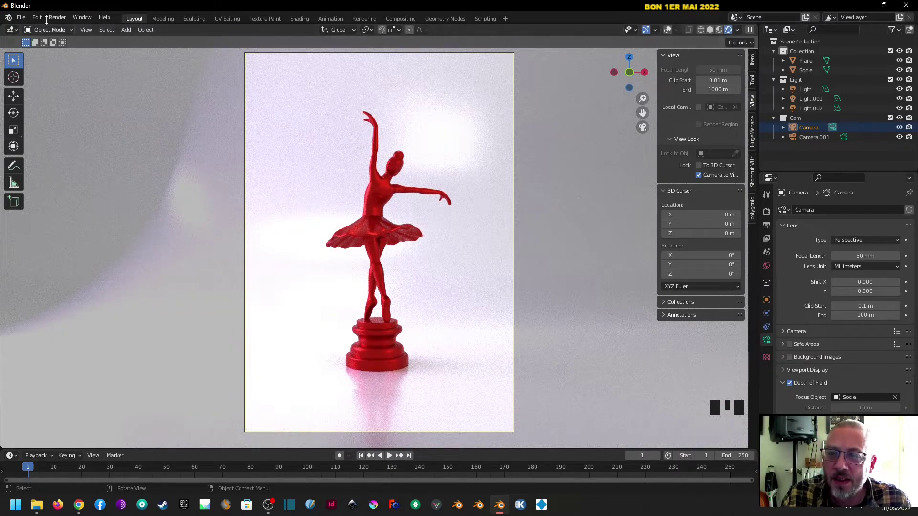
Save the scene as aba-danseuse-LP11.blend in the Sculpt folder, incrementing the number of the LP10 file name
{"action": "left_click", "coordinate": [21, 17]}
{"action": "left_click", "coordinate": [61, 91]}
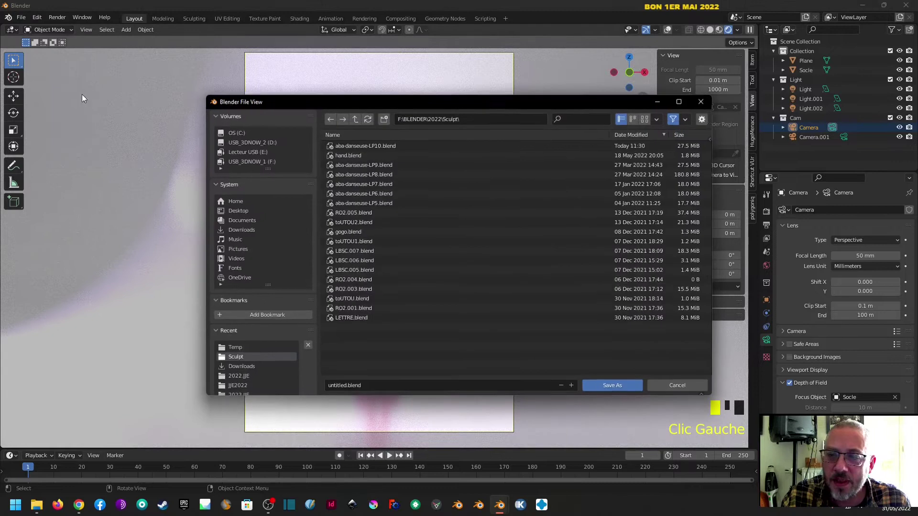
{"action": "left_click", "coordinate": [386, 146]}
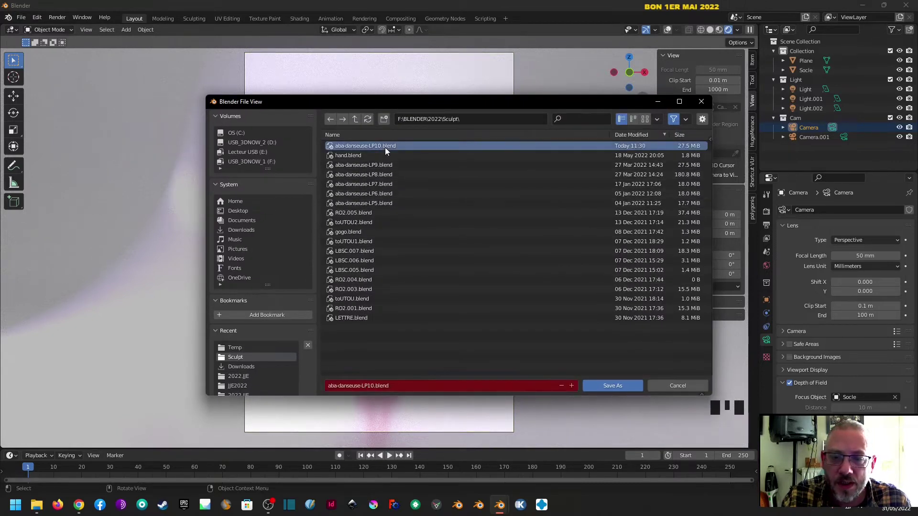
{"action": "left_click", "coordinate": [572, 385]}
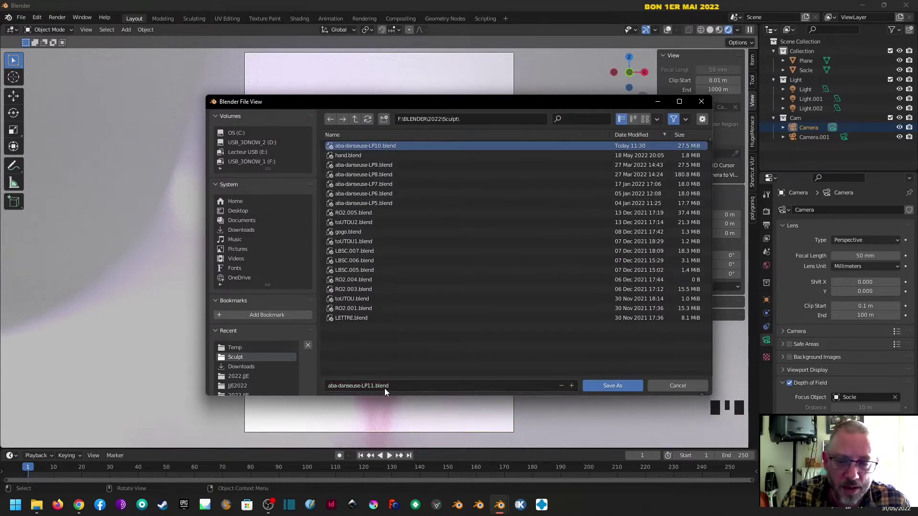
{"action": "left_click", "coordinate": [607, 388]}
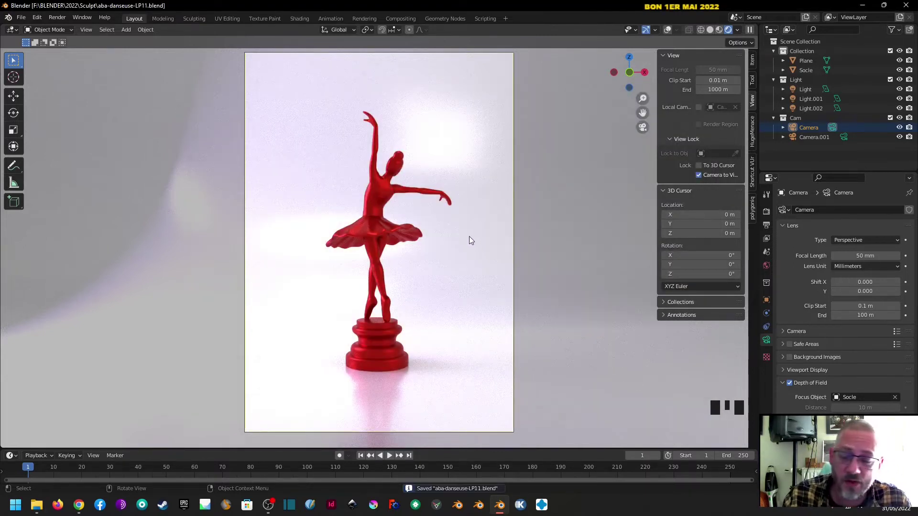
Render the still image from the original Camera and inspect the statue's torso, skirt and overall composition in the result
{"action": "left_click", "coordinate": [62, 19]}
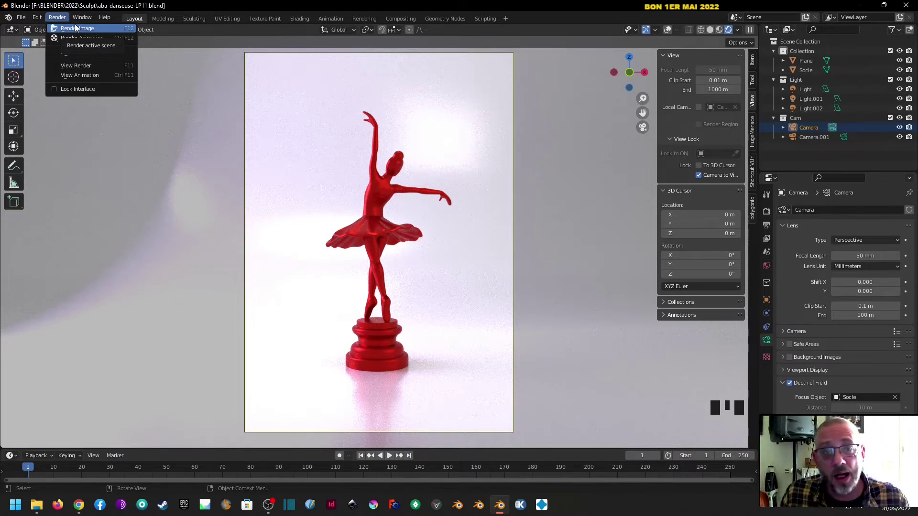
{"action": "left_click", "coordinate": [76, 28]}
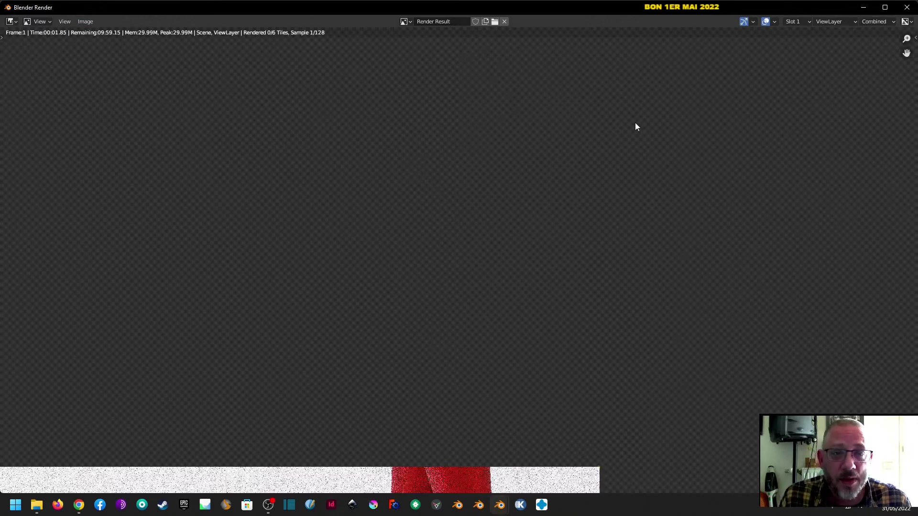
{"action": "scroll", "coordinate": [535, 220], "scroll_direction": "down", "scroll_amount": 6}
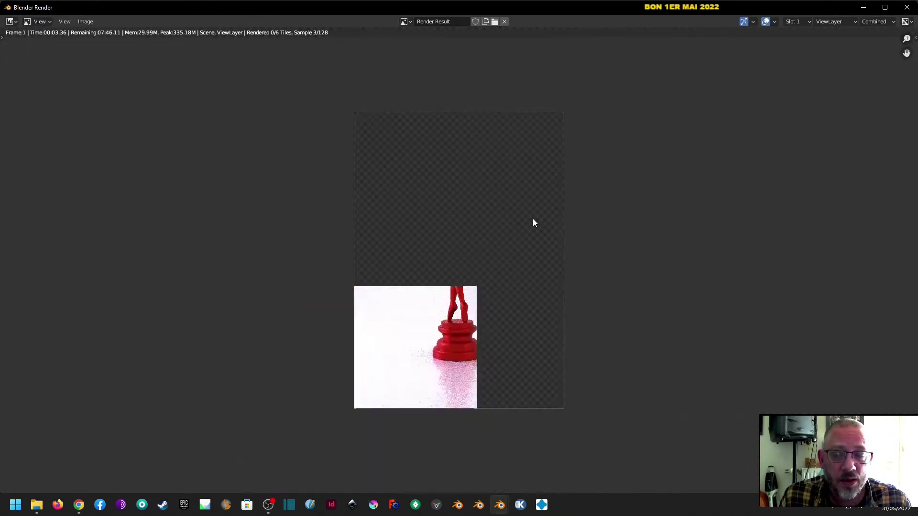
{"action": "scroll", "coordinate": [534, 222], "scroll_direction": "up", "scroll_amount": 1}
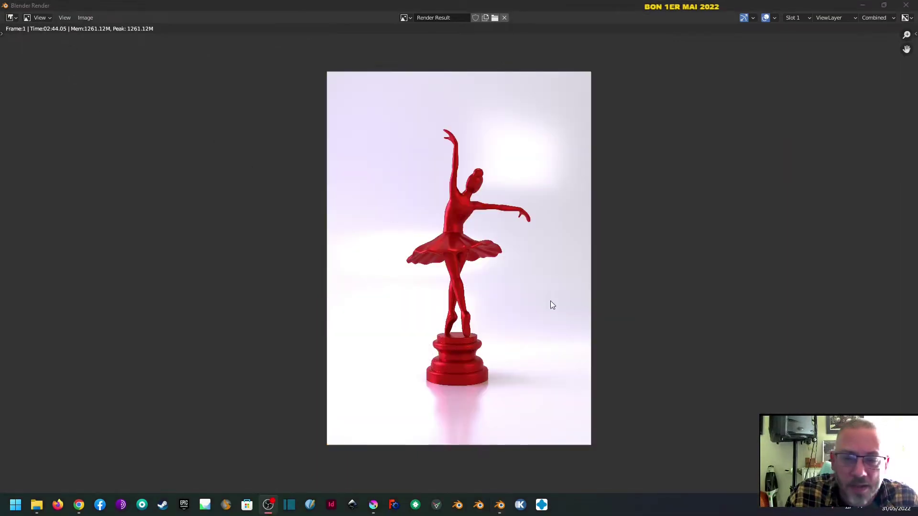
{"action": "scroll", "coordinate": [489, 276], "scroll_direction": "up", "scroll_amount": 6}
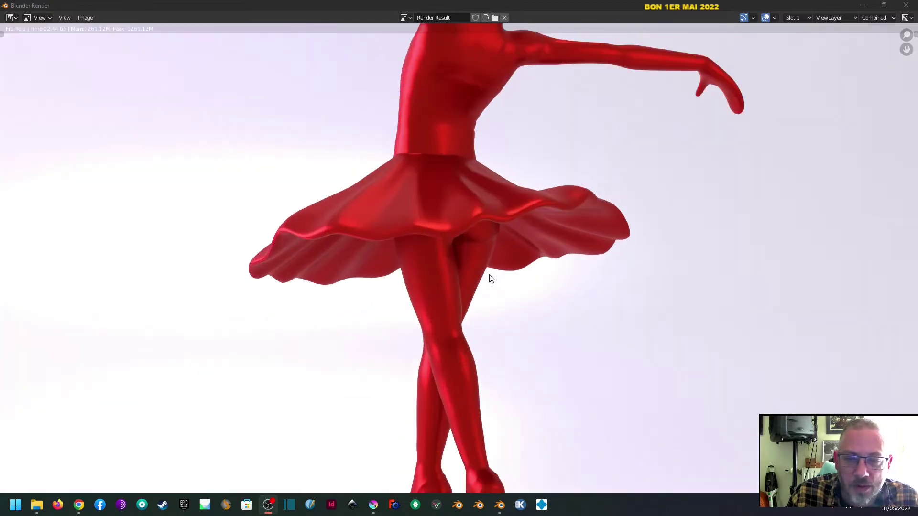
{"action": "scroll", "coordinate": [489, 278], "scroll_direction": "down", "scroll_amount": 6}
{"action": "scroll", "coordinate": [488, 277], "scroll_direction": "up", "scroll_amount": 6}
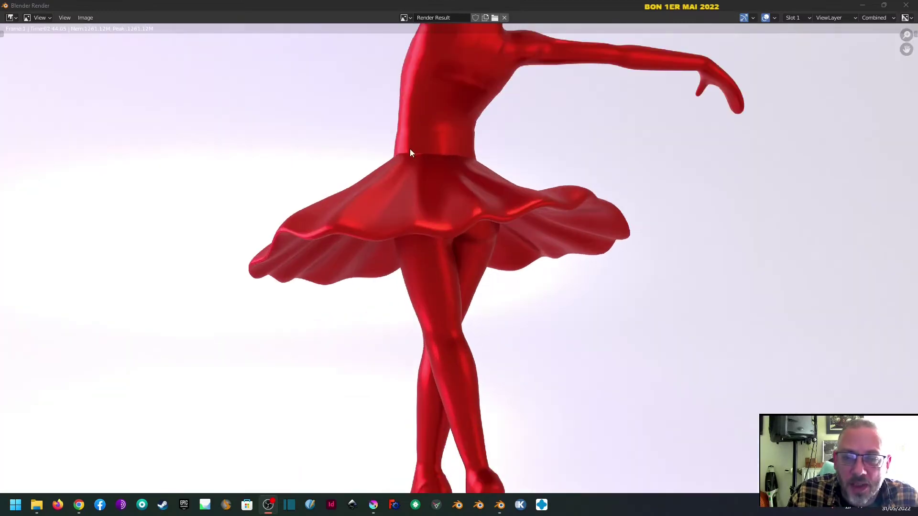
{"action": "scroll", "coordinate": [410, 151], "scroll_direction": "down", "scroll_amount": 5}
{"action": "scroll", "coordinate": [522, 224], "scroll_direction": "down", "scroll_amount": 2}
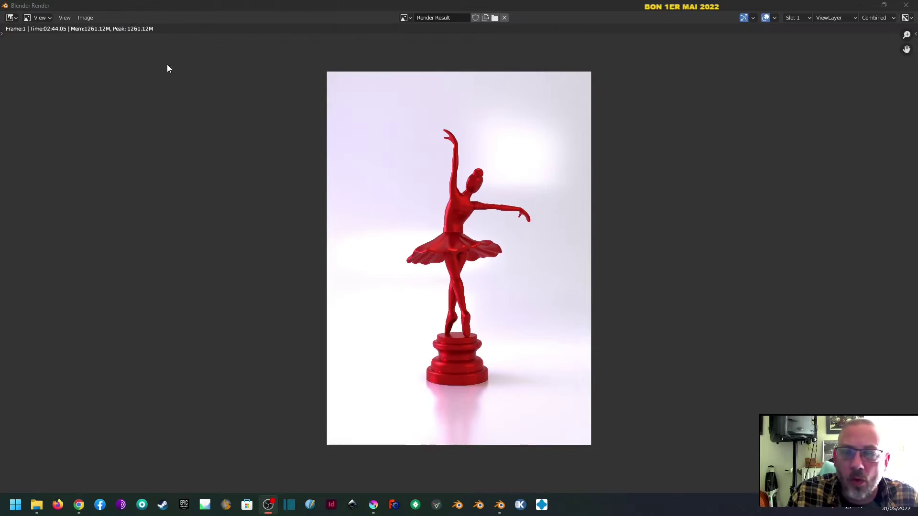
Save the rendered image as a PNG named Render.001 in the Sculpt folder
{"action": "left_click", "coordinate": [89, 18]}
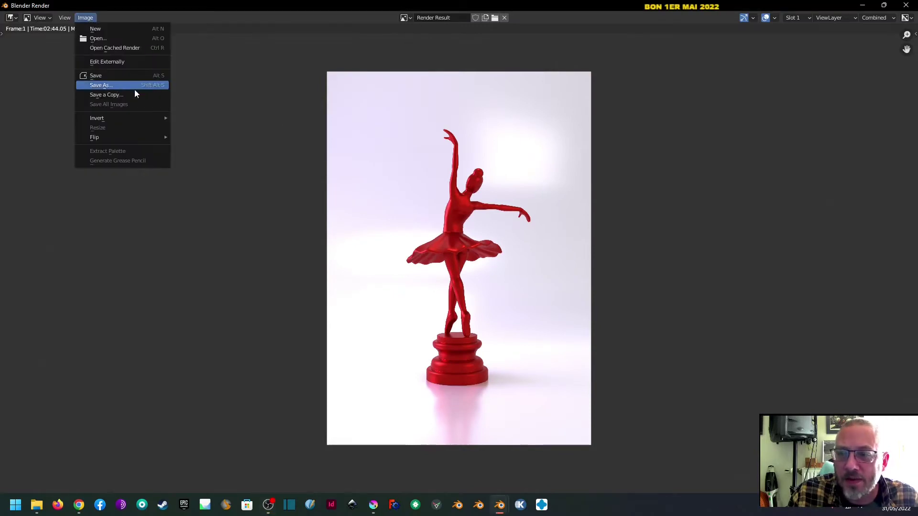
{"action": "left_click", "coordinate": [134, 88]}
{"action": "left_click", "coordinate": [355, 386]}
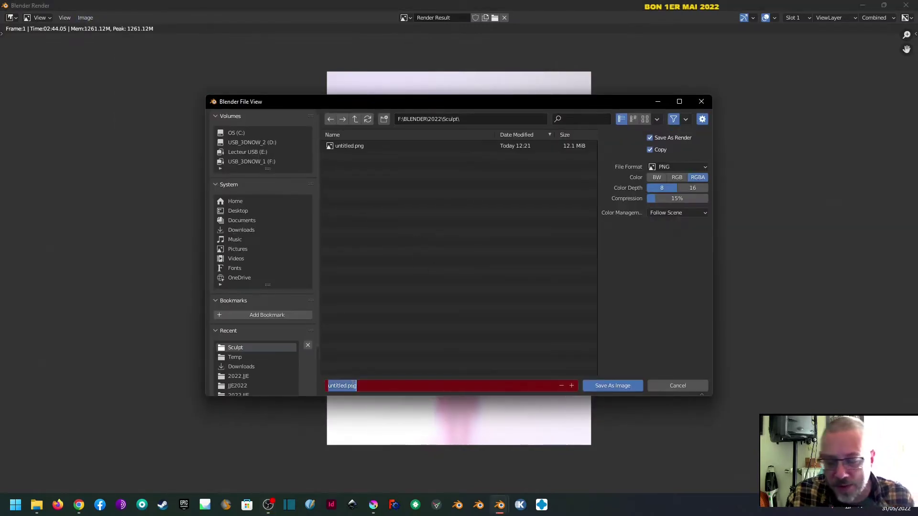
{"action": "type", "text": "Render.001"}
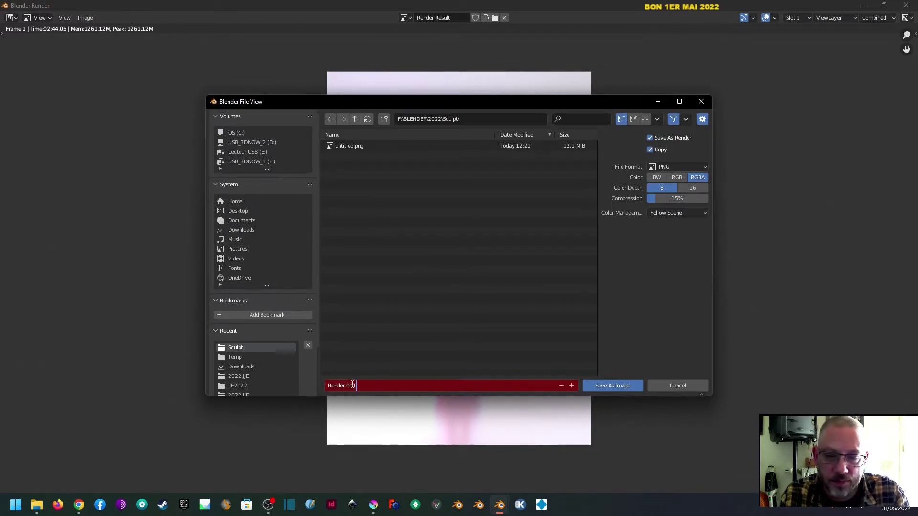
{"action": "key", "text": "Return"}
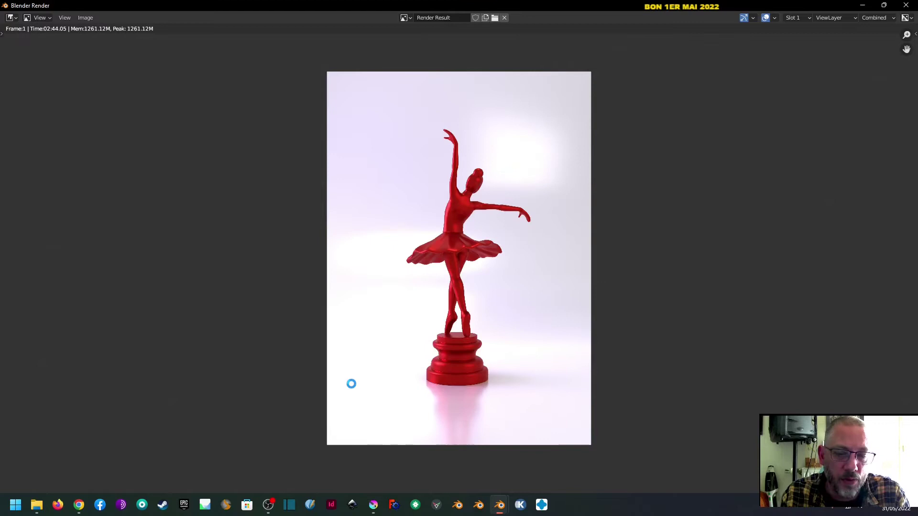
Switch to Krita and create a new portrait document with the A3 (300 ppi) preset, 3508 × 4960 px
{"action": "left_click", "coordinate": [374, 506]}
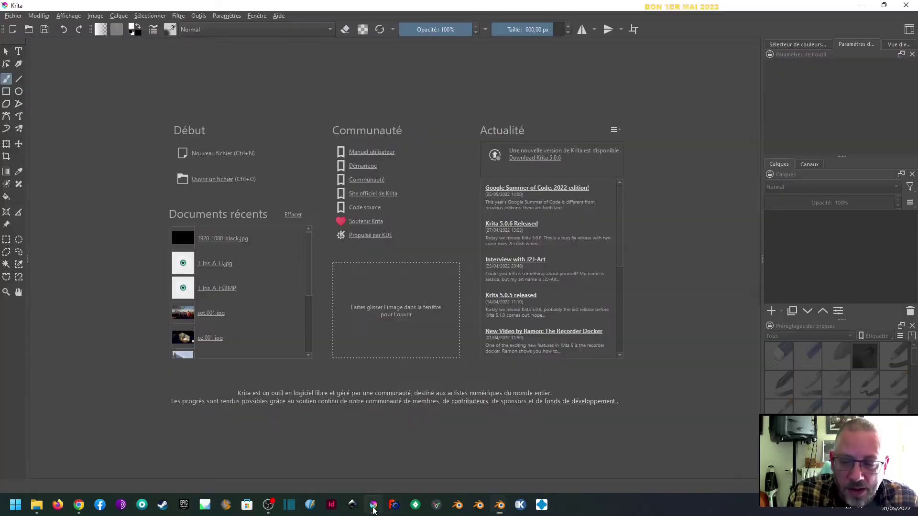
{"action": "left_click", "coordinate": [226, 154]}
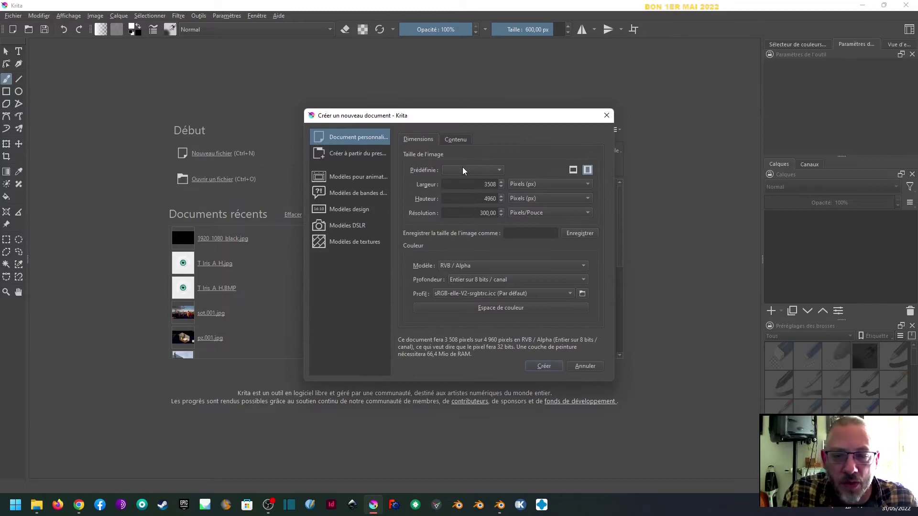
{"action": "left_click", "coordinate": [463, 170]}
{"action": "left_click", "coordinate": [476, 180]}
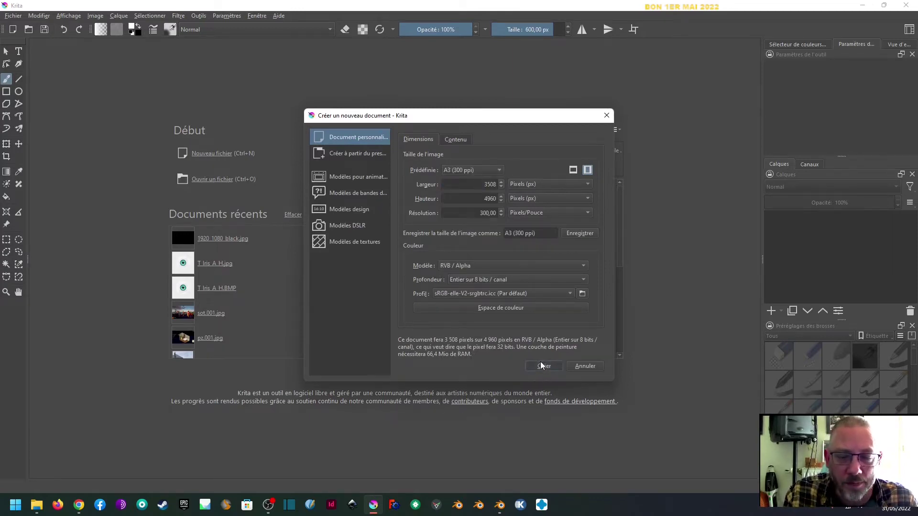
{"action": "key", "text": "Return"}
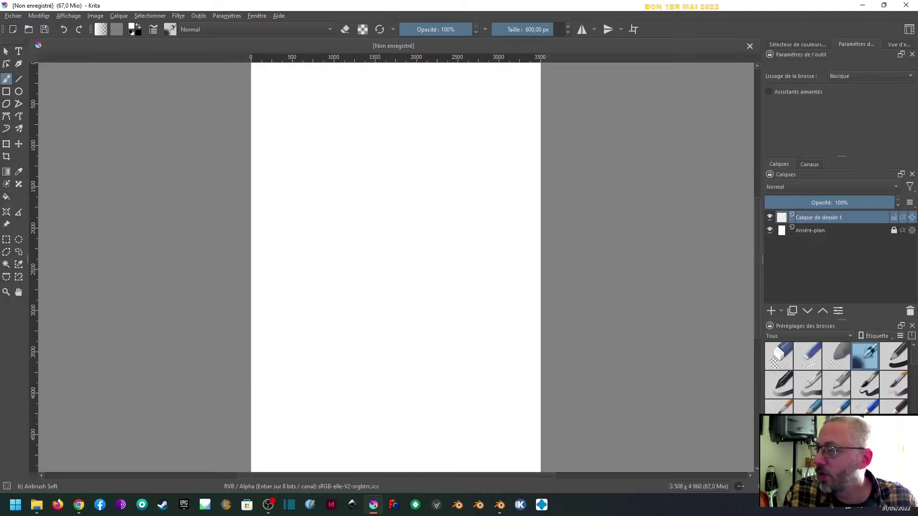
Insert Render.001.png from the Sculpt folder into the A3 document as a new layer
{"action": "left_click", "coordinate": [37, 505]}
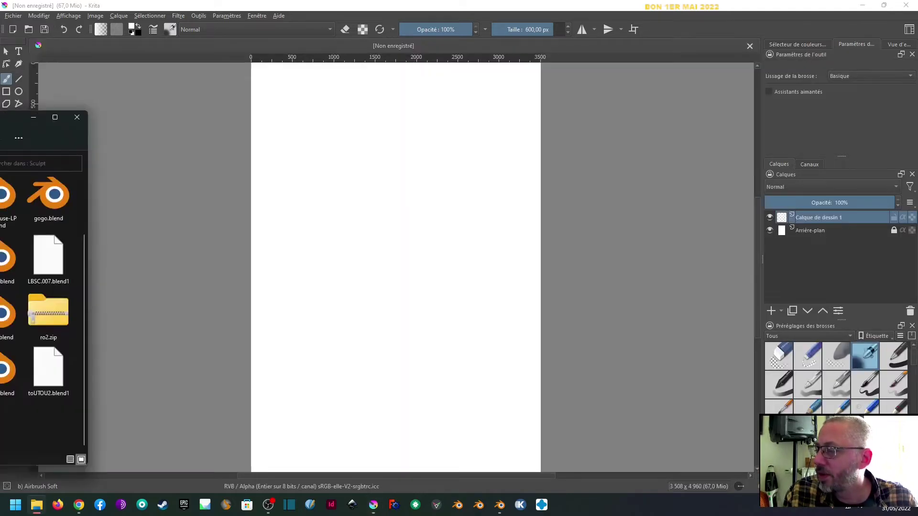
{"action": "mouse_move", "coordinate": [179, 125]}
{"action": "left_mouse_down"}
{"action": "mouse_move", "coordinate": [505, 111]}
{"action": "mouse_move", "coordinate": [601, 87]}
{"action": "left_mouse_up"}
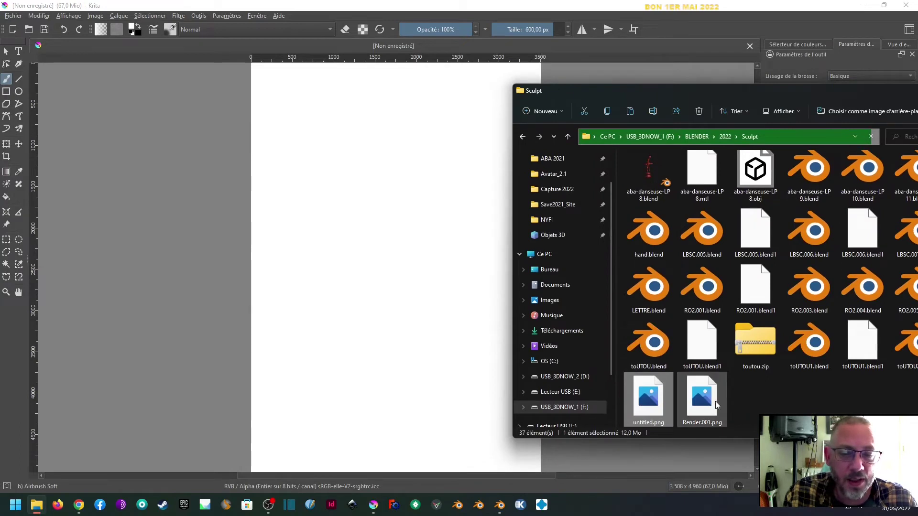
{"action": "left_click", "coordinate": [702, 402]}
{"action": "left_click_drag", "start_coordinate": [702, 402], "coordinate": [367, 285]}
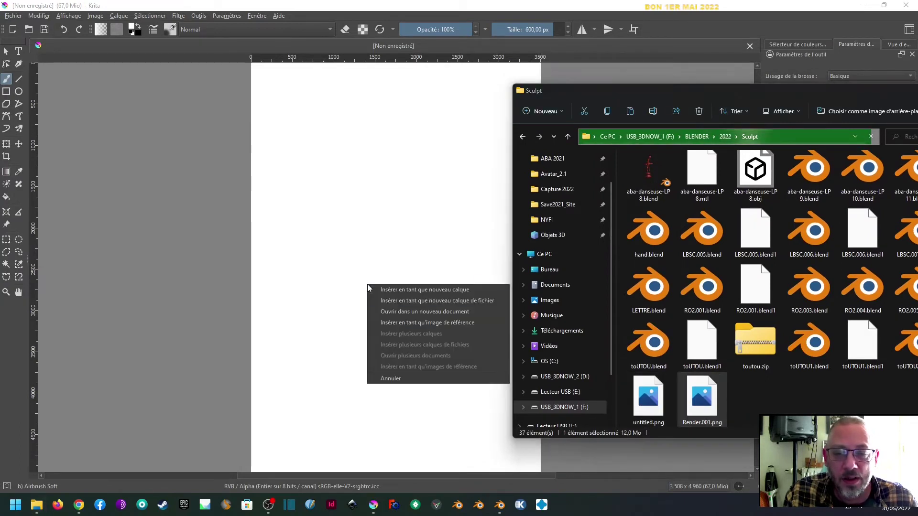
{"action": "left_click", "coordinate": [399, 289]}
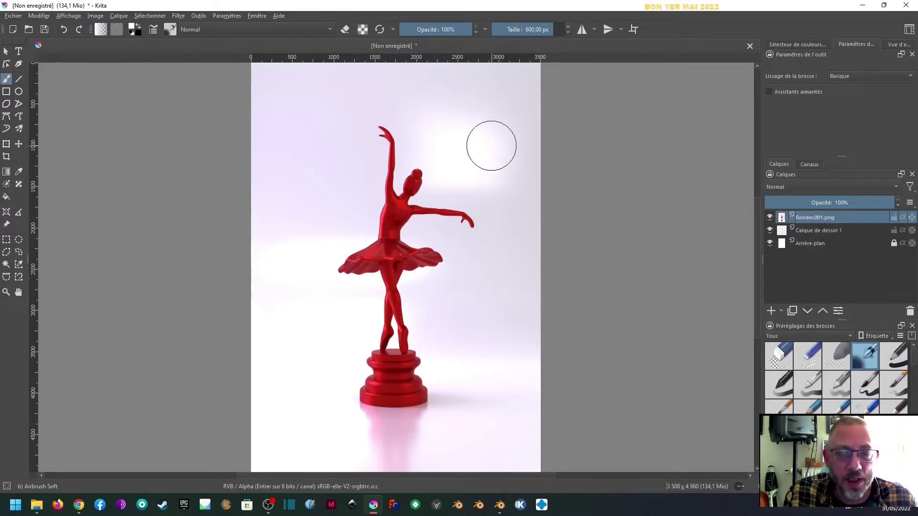
Examine how the inserted ballerina render fills the A3 page
{"action": "scroll", "coordinate": [483, 185], "scroll_direction": "down", "scroll_amount": 3}
{"action": "scroll", "coordinate": [483, 185], "scroll_direction": "up", "scroll_amount": 2}
{"action": "scroll", "coordinate": [483, 185], "scroll_direction": "down", "scroll_amount": 1}
{"action": "scroll", "coordinate": [483, 185], "scroll_direction": "up", "scroll_amount": 1}
{"action": "scroll", "coordinate": [483, 185], "scroll_direction": "down", "scroll_amount": 1}
{"action": "scroll", "coordinate": [483, 185], "scroll_direction": "up", "scroll_amount": 1}
{"action": "scroll", "coordinate": [483, 185], "scroll_direction": "down", "scroll_amount": 1}
{"action": "scroll", "coordinate": [483, 186], "scroll_direction": "up", "scroll_amount": 1}
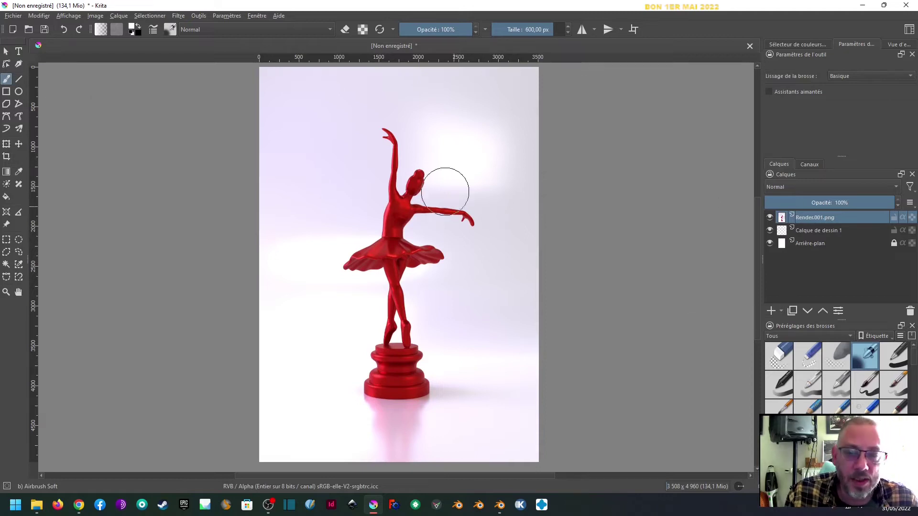
{"action": "left_click", "coordinate": [14, 16]}
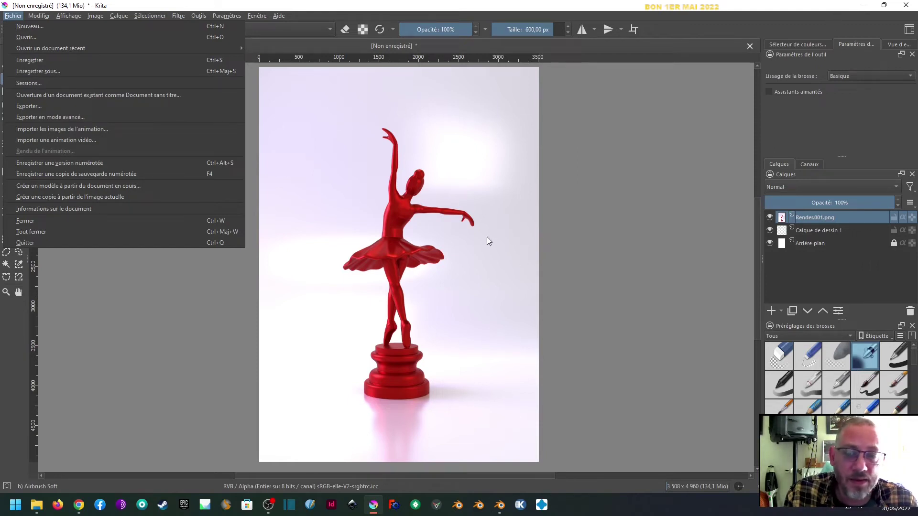
{"action": "left_click", "coordinate": [643, 188]}
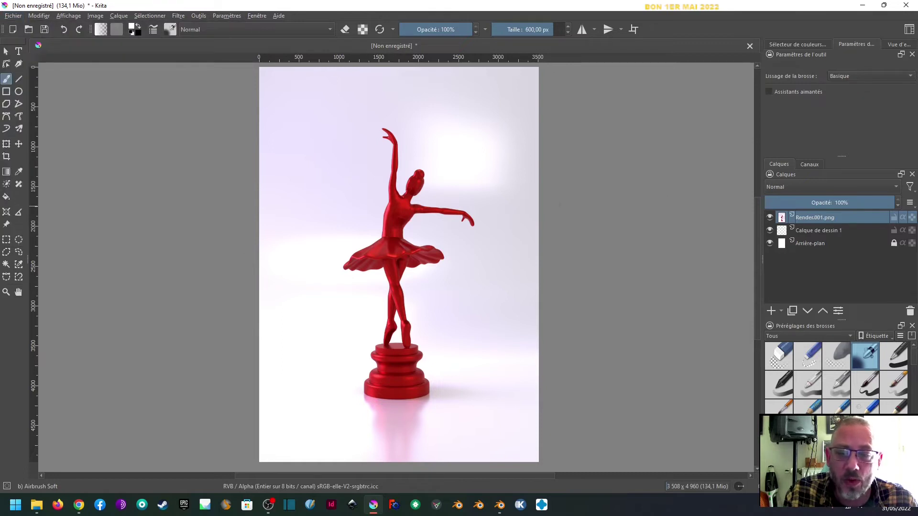
Create a small text object in the page's lower-left corner and enter "Mon ilage" as its content
{"action": "left_click", "coordinate": [18, 52]}
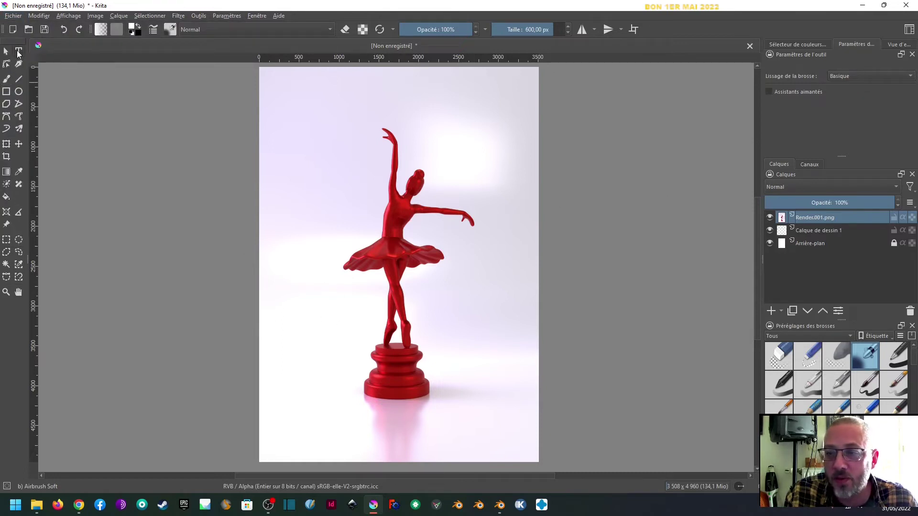
{"action": "mouse_move", "coordinate": [441, 458]}
{"action": "left_mouse_down"}
{"action": "mouse_move", "coordinate": [430, 437]}
{"action": "mouse_move", "coordinate": [429, 447]}
{"action": "left_mouse_up"}
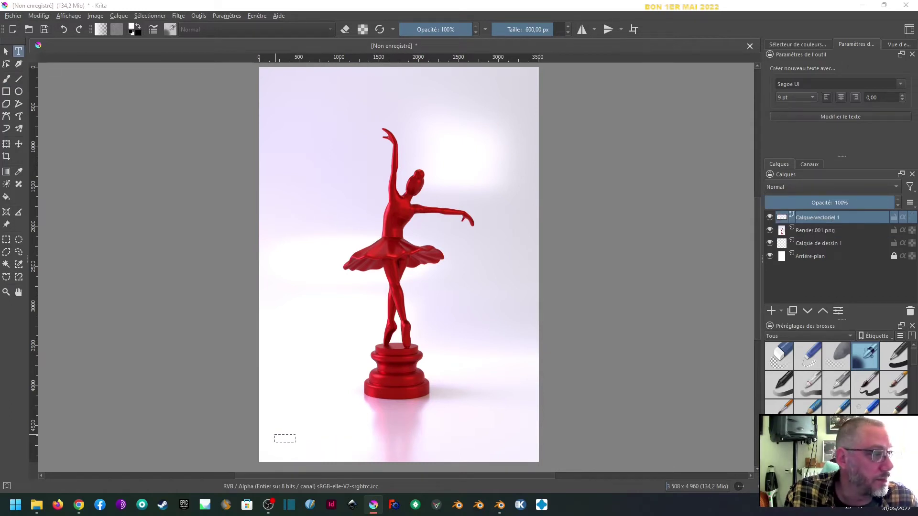
{"action": "left_click_drag", "start_coordinate": [917, 107], "coordinate": [565, 90]}
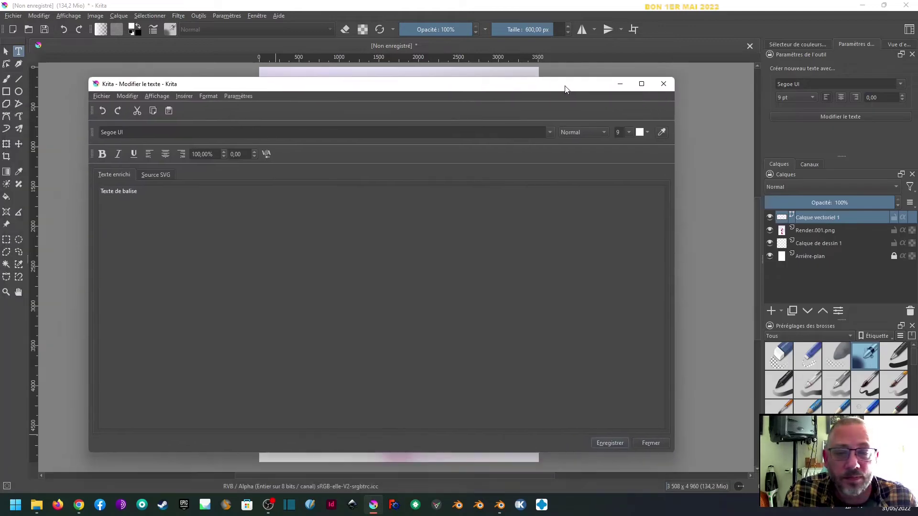
{"action": "key", "text": "ctrl+a"}
{"action": "type", "text": "M"}
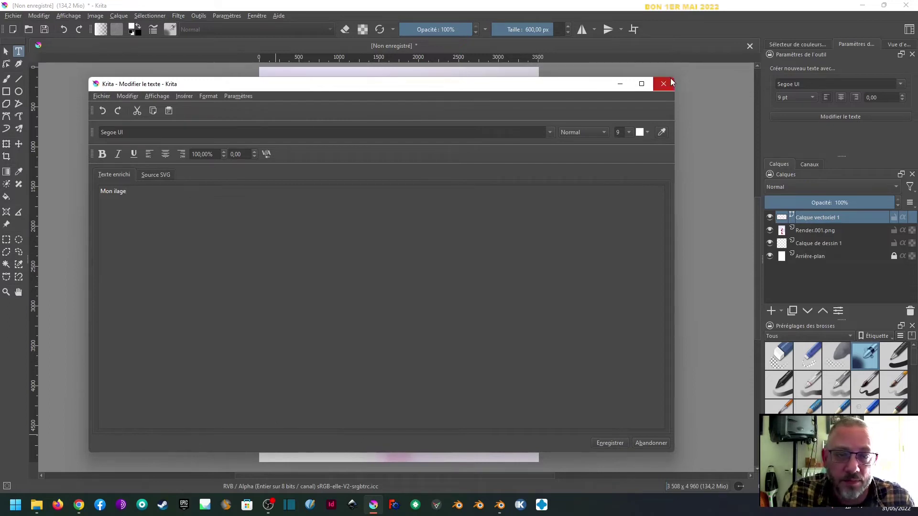
{"action": "left_click_drag", "start_coordinate": [674, 78], "coordinate": [521, 225]}
{"action": "left_click_drag", "start_coordinate": [443, 232], "coordinate": [497, 98]}
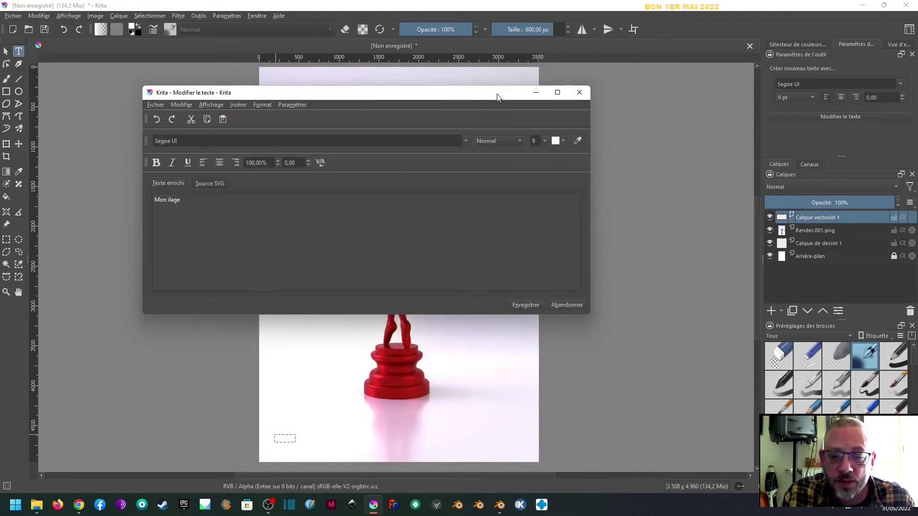
Colour the corner text near-black and set its font size to 72
{"action": "left_click", "coordinate": [565, 141]}
{"action": "left_click", "coordinate": [664, 247]}
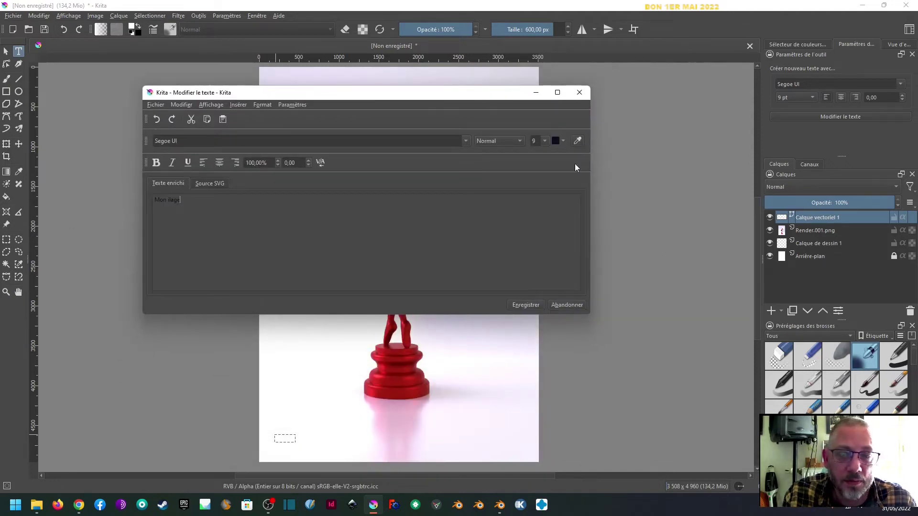
{"action": "left_click", "coordinate": [544, 141]}
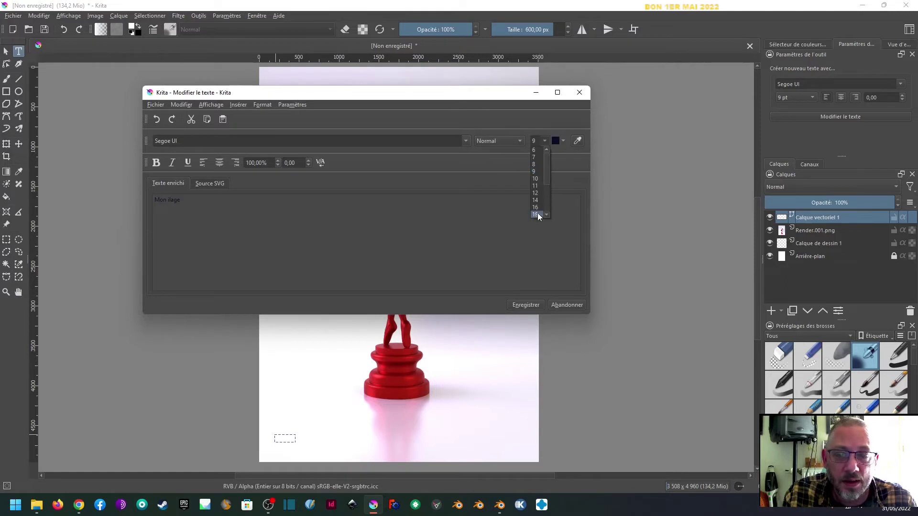
{"action": "triple_click", "coordinate": [204, 204]}
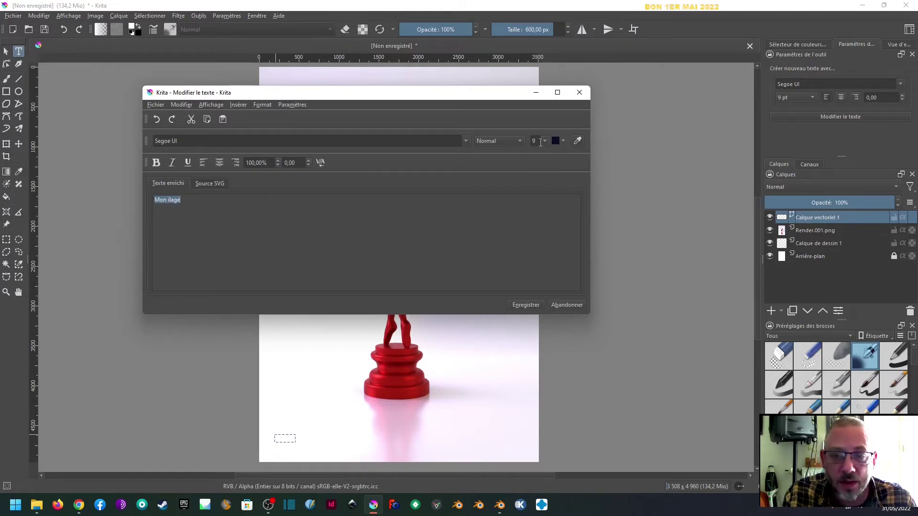
{"action": "left_click", "coordinate": [547, 140]}
{"action": "scroll", "coordinate": [539, 212], "scroll_direction": "down", "scroll_amount": 3}
{"action": "left_click", "coordinate": [539, 212]}
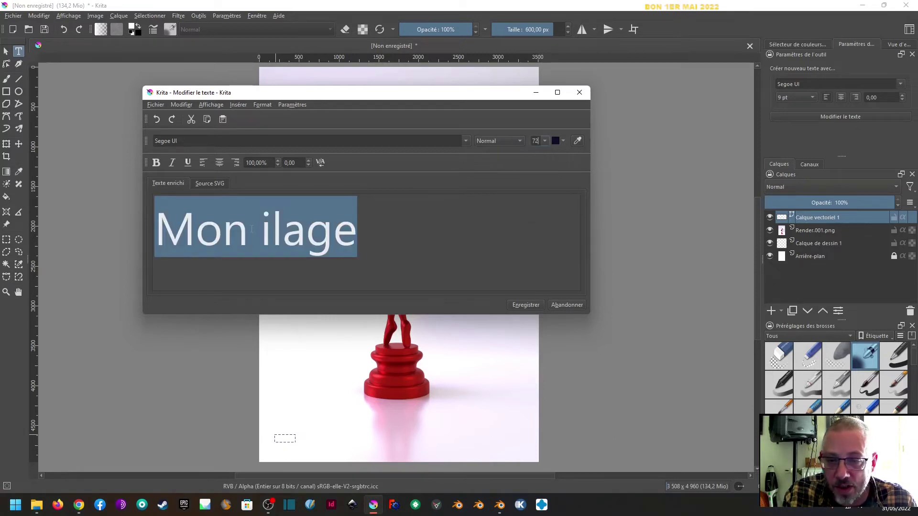
Correct the wording to "Mon image" and apply the text to the canvas
{"action": "left_click", "coordinate": [252, 229]}
{"action": "left_click_drag", "start_coordinate": [271, 230], "coordinate": [282, 232]}
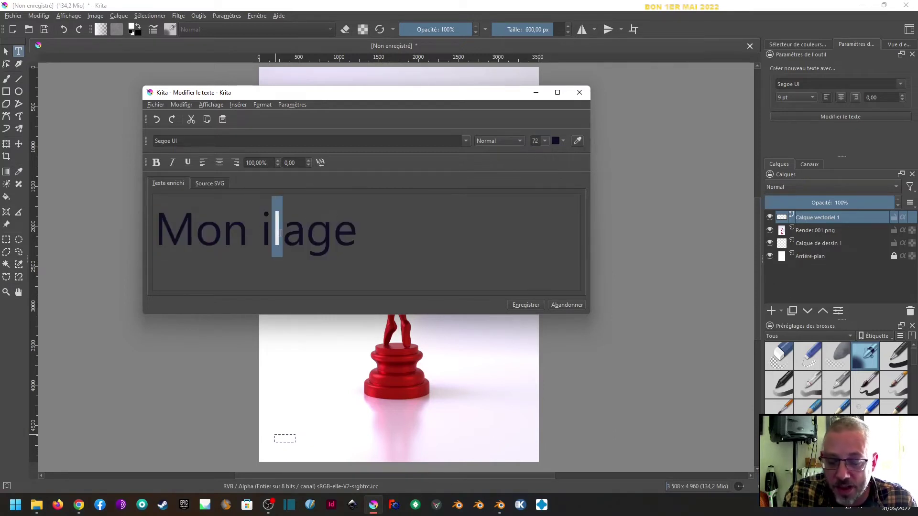
{"action": "type", "text": "m"}
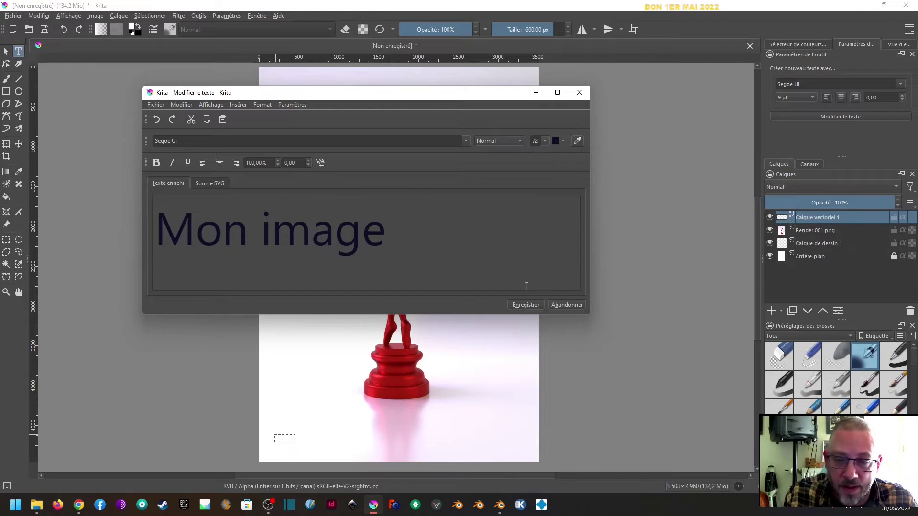
{"action": "left_click", "coordinate": [531, 305]}
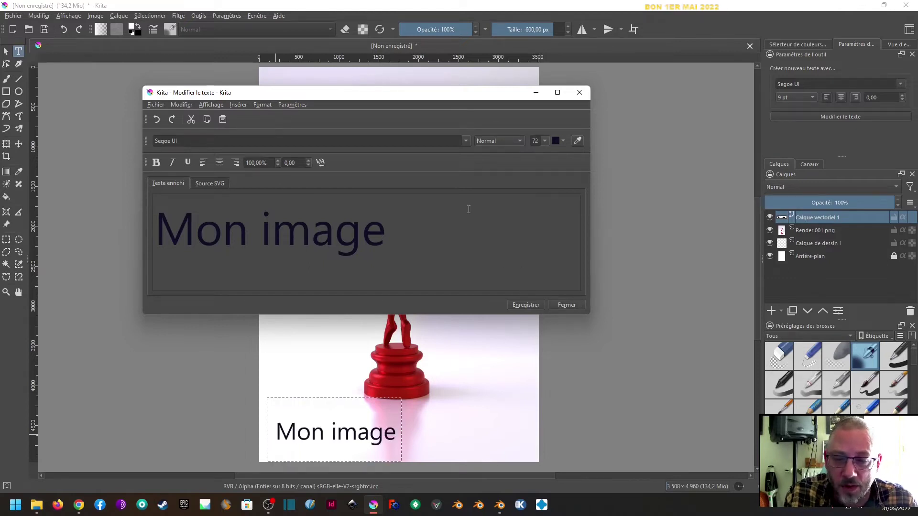
Reduce the corner text's font size to 26 and apply it to the canvas
{"action": "left_click", "coordinate": [544, 141]}
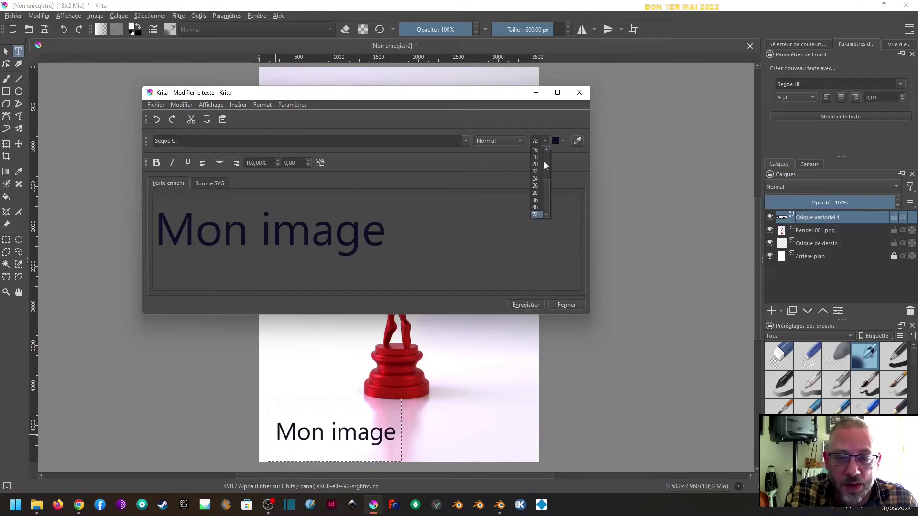
{"action": "left_click", "coordinate": [536, 186]}
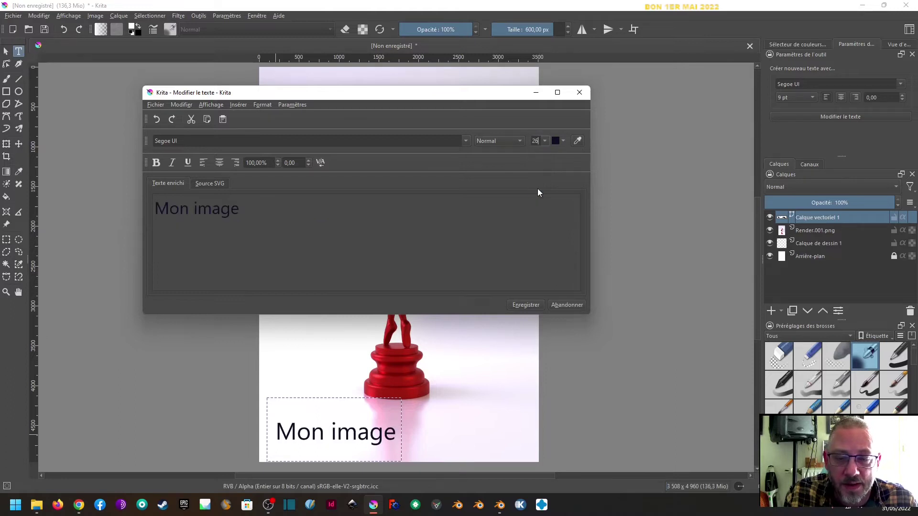
{"action": "left_click", "coordinate": [530, 305]}
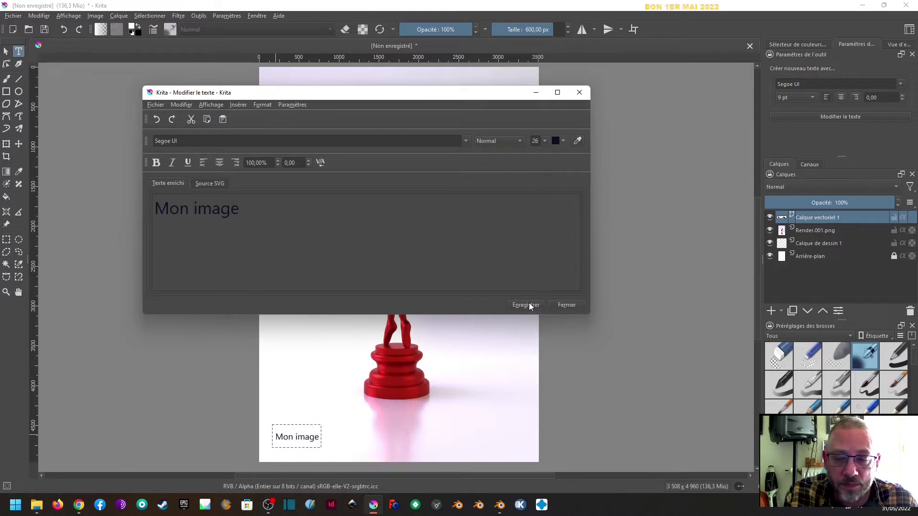
Change the corner text's font to Colonna MT and apply it to the canvas
{"action": "left_click", "coordinate": [466, 140]}
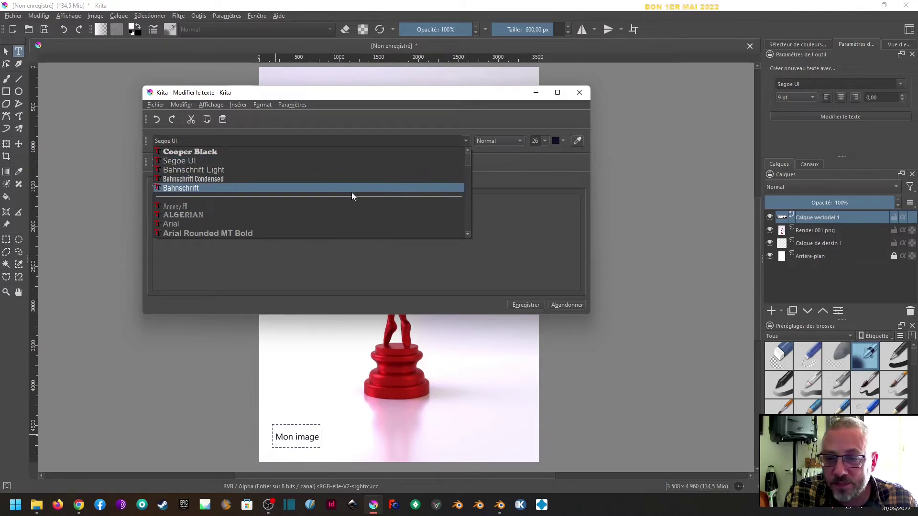
{"action": "scroll", "coordinate": [352, 194], "scroll_direction": "down", "scroll_amount": 6}
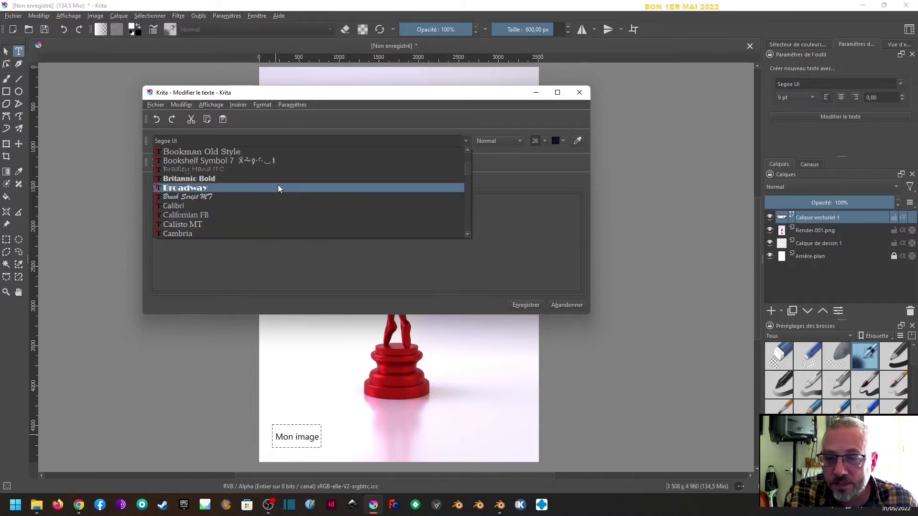
{"action": "scroll", "coordinate": [259, 198], "scroll_direction": "down", "scroll_amount": 3}
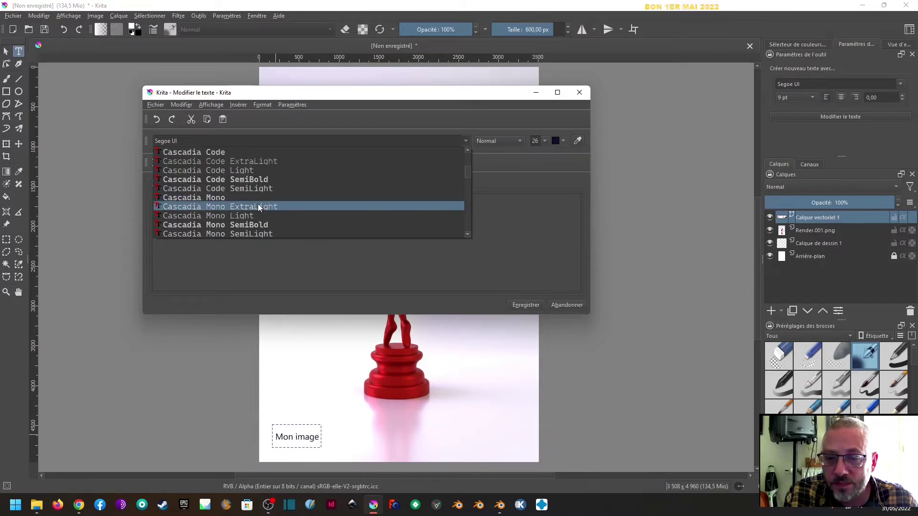
{"action": "scroll", "coordinate": [259, 204], "scroll_direction": "down", "scroll_amount": 4}
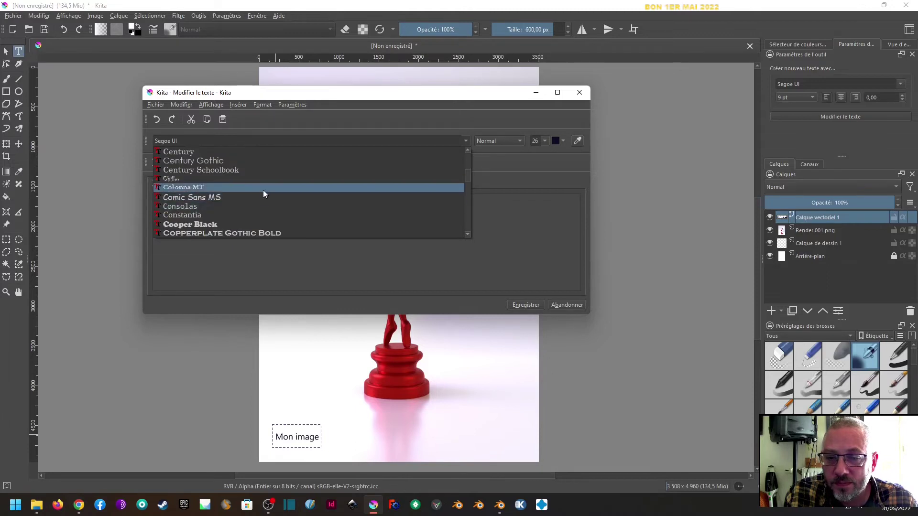
{"action": "left_click", "coordinate": [263, 189]}
{"action": "left_click", "coordinate": [519, 306]}
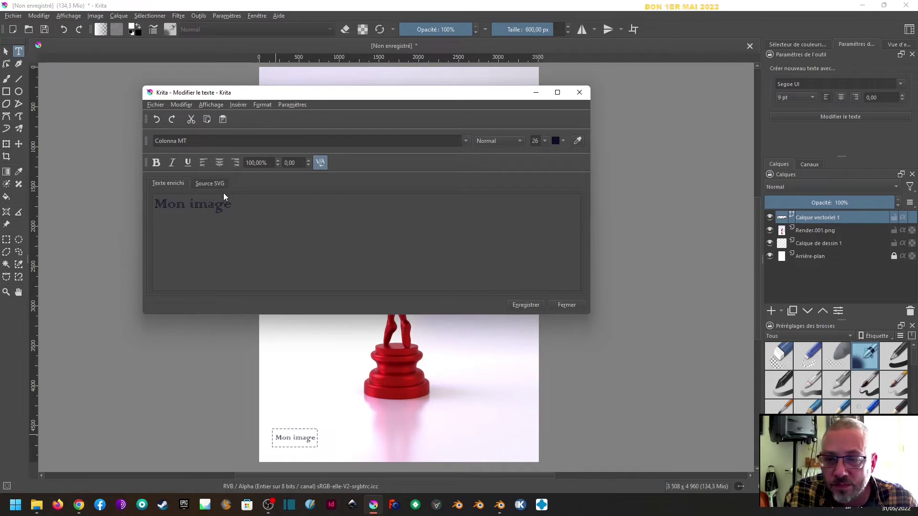
Change the corner text's font to Edwardian Script ITC at size 36 and apply it to the canvas
{"action": "left_click", "coordinate": [195, 142]}
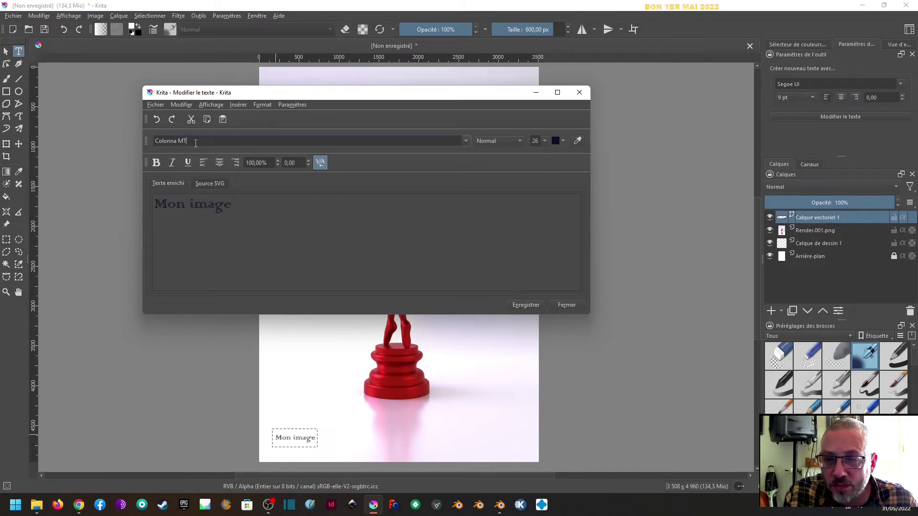
{"action": "left_click", "coordinate": [466, 141]}
{"action": "scroll", "coordinate": [360, 186], "scroll_direction": "down", "scroll_amount": 3}
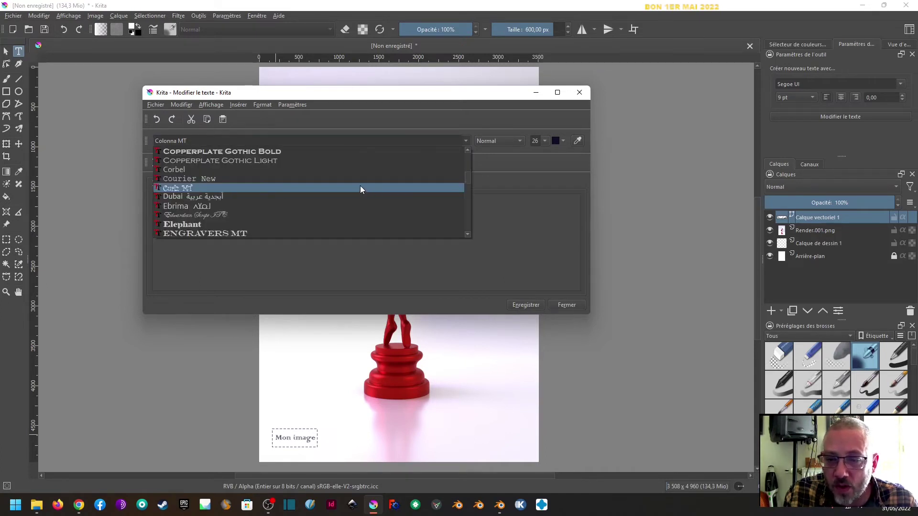
{"action": "left_click", "coordinate": [280, 214]}
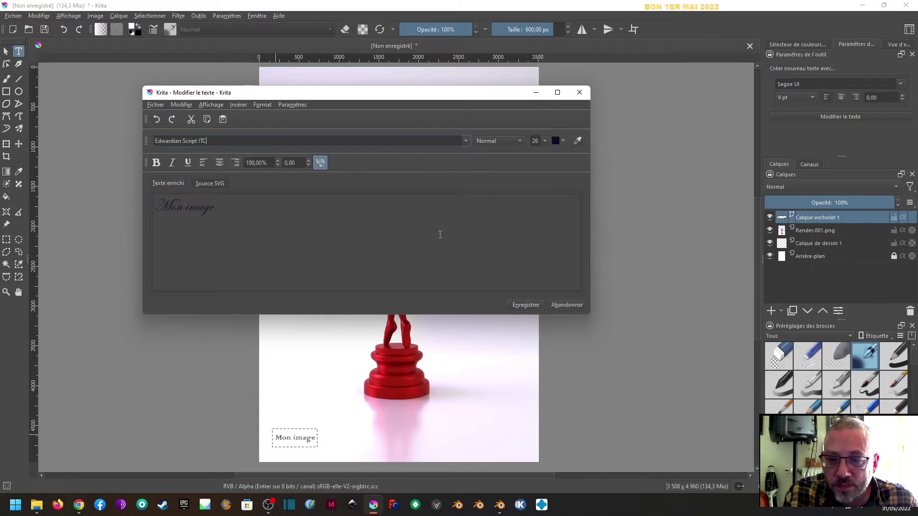
{"action": "left_click", "coordinate": [524, 305]}
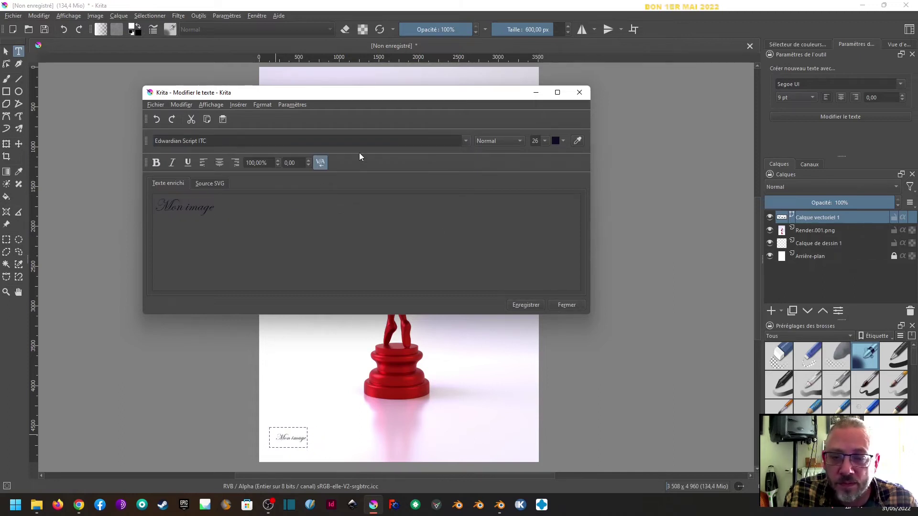
{"action": "left_click", "coordinate": [548, 139]}
{"action": "left_click", "coordinate": [539, 200]}
{"action": "left_click", "coordinate": [526, 305]}
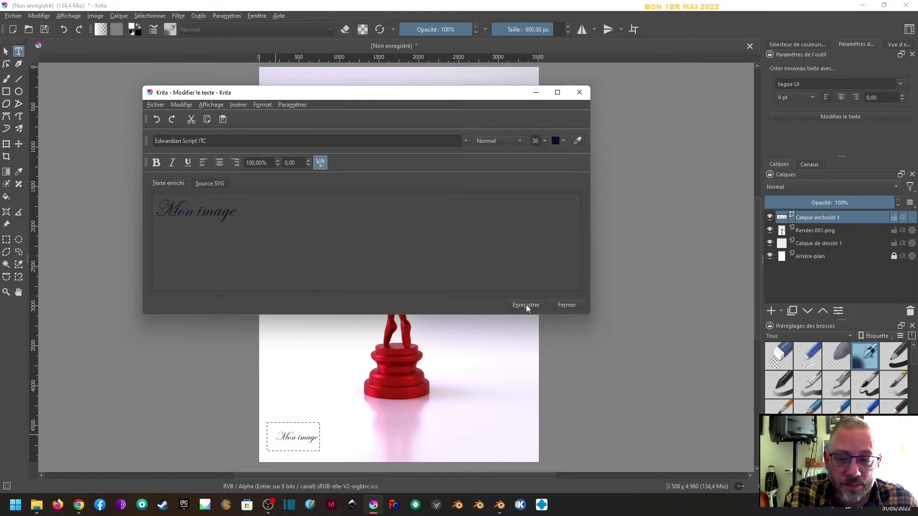
Replace the corner text with the artist's full name followed by "- 2022 - La Danseuse", apply it and close the text editor
{"action": "left_click_drag", "start_coordinate": [252, 219], "coordinate": [155, 207]}
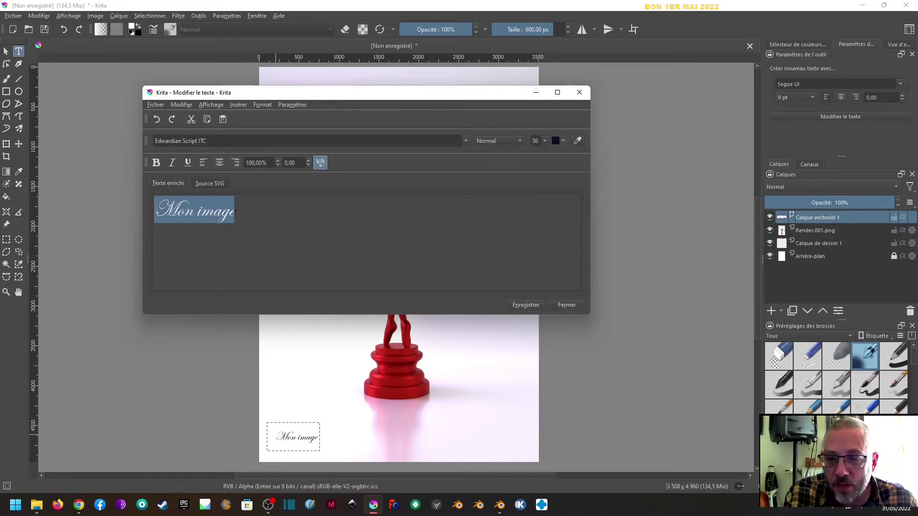
{"action": "type", "text": "Sylvain Maigre"}
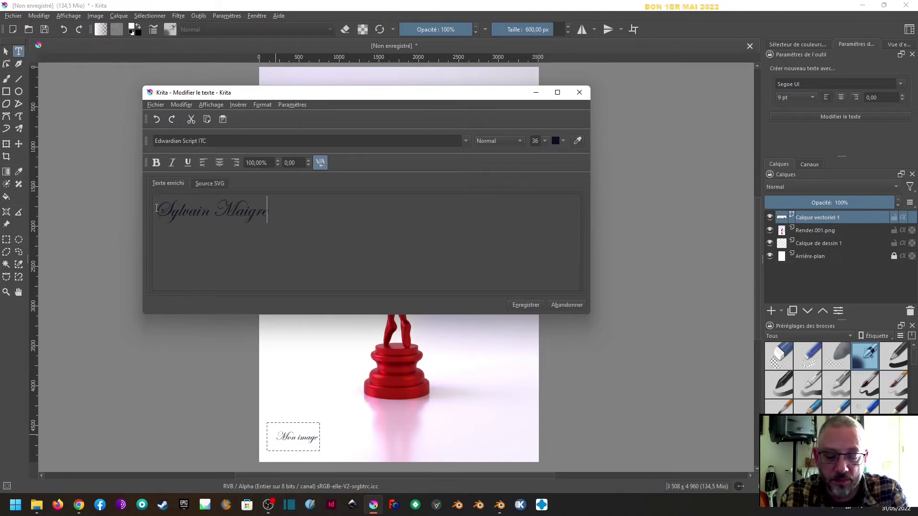
{"action": "type", "text": "t"}
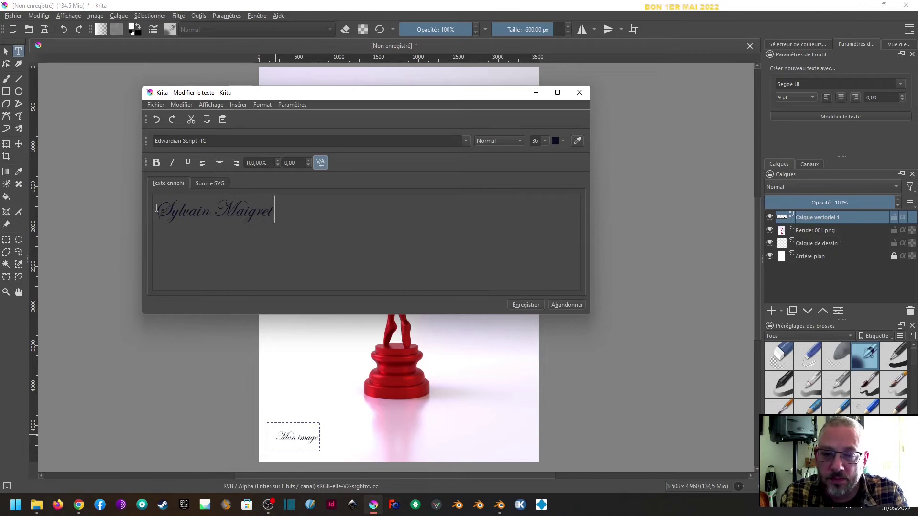
{"action": "type", "text": " - 2022"}
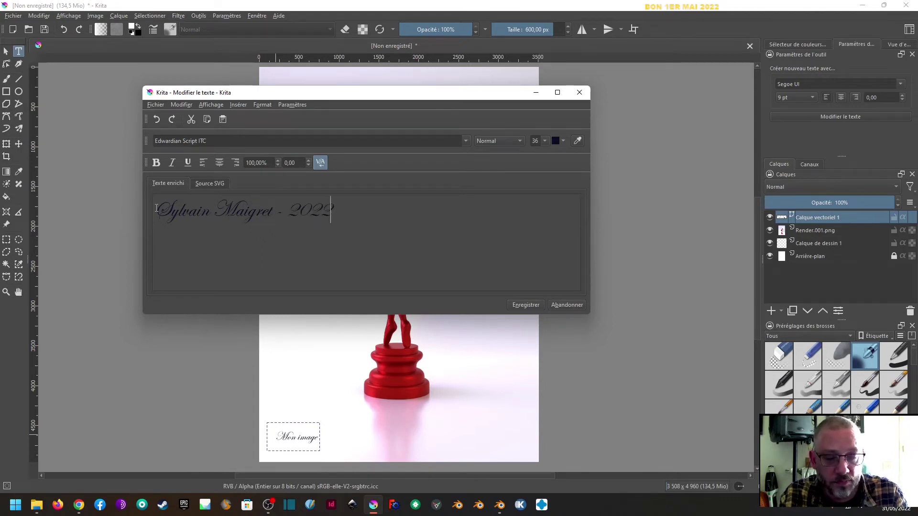
{"action": "type", "text": " - La"}
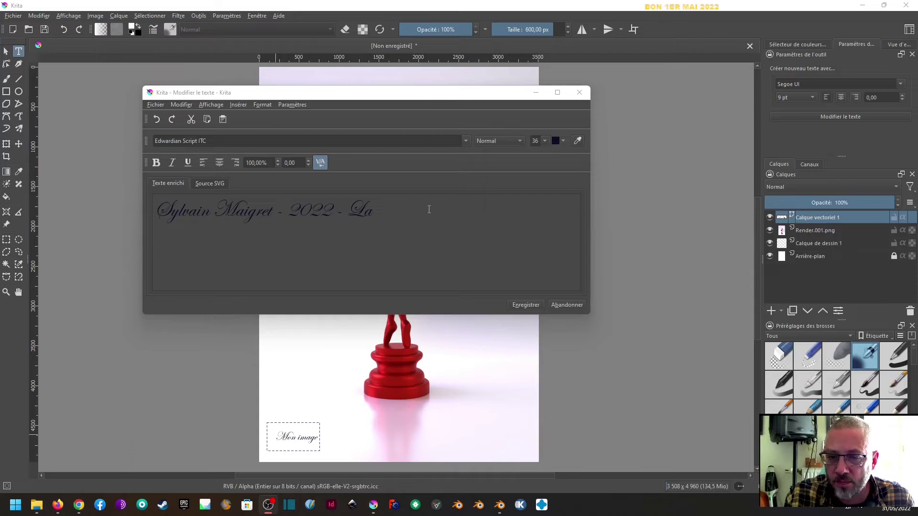
{"action": "left_click", "coordinate": [427, 206]}
{"action": "type", "text": "Da"}
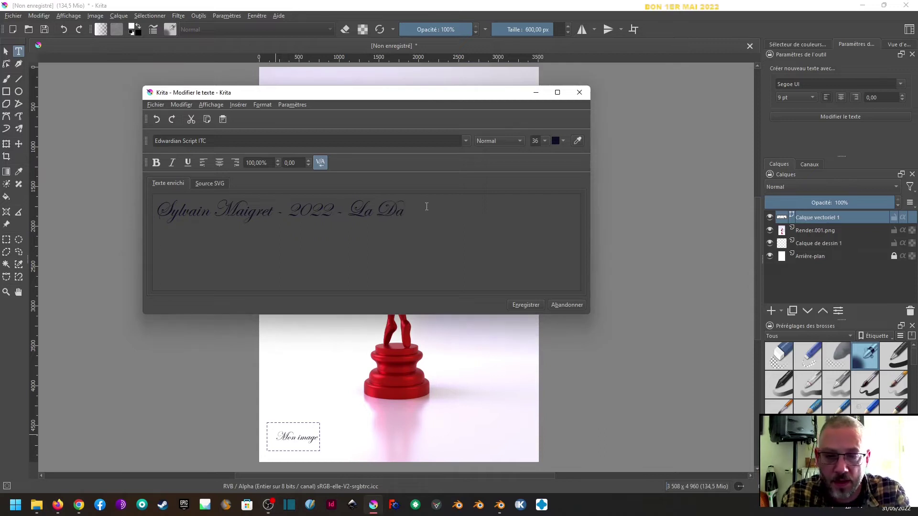
{"action": "type", "text": "nseuse"}
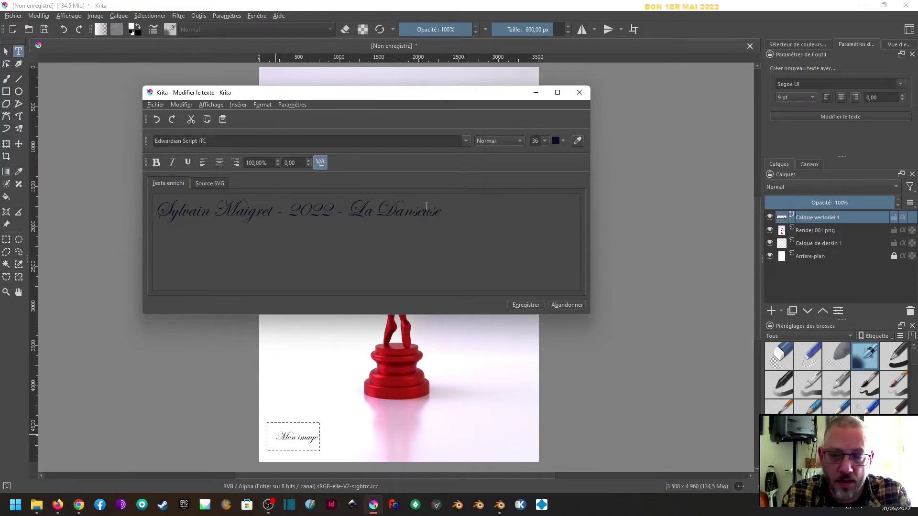
{"action": "left_click", "coordinate": [527, 304]}
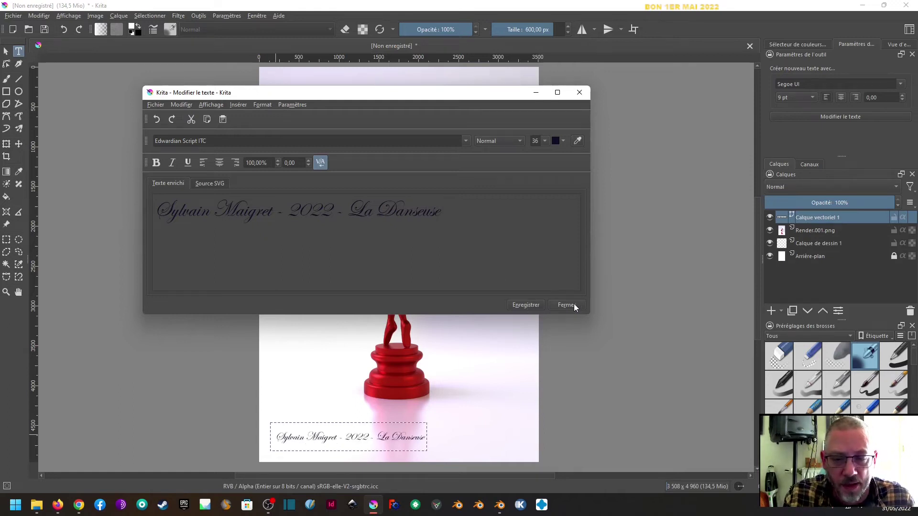
{"action": "left_click", "coordinate": [574, 307]}
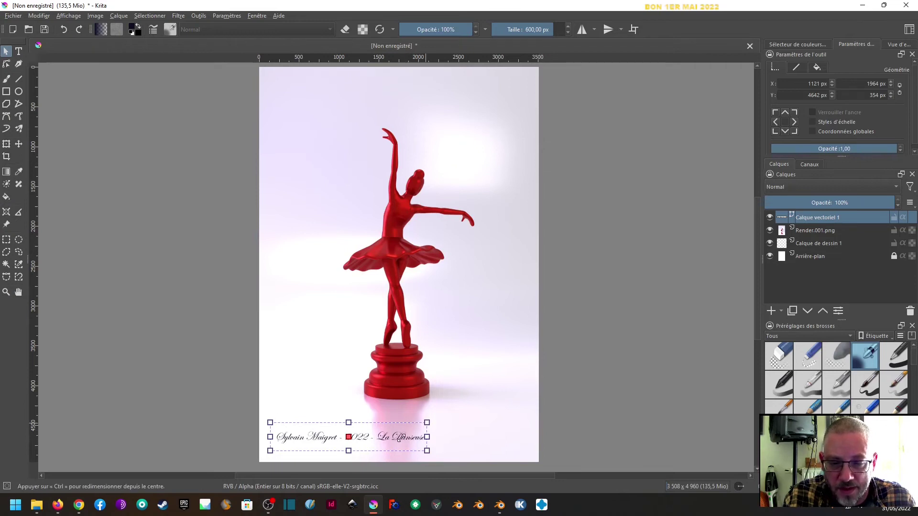
Shrink the signature text to about 1600 px wide and move it nearer the page's lower-left corner, about 100 px from the left edge
{"action": "left_click", "coordinate": [6, 144]}
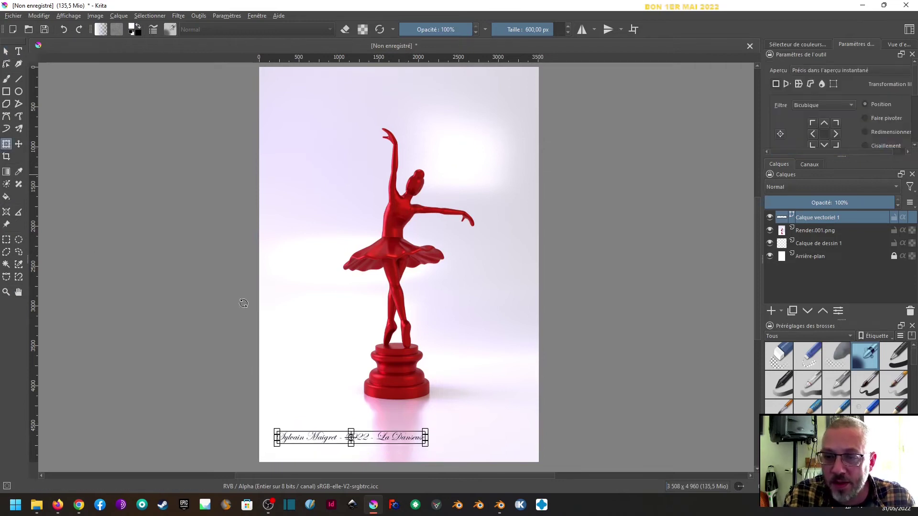
{"action": "left_click_drag", "start_coordinate": [426, 429], "coordinate": [404, 438]}
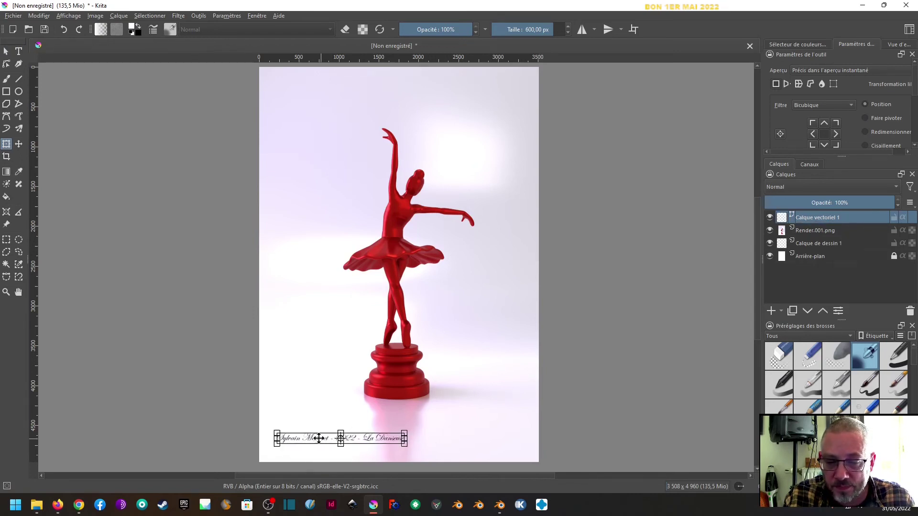
{"action": "scroll", "coordinate": [328, 414], "scroll_direction": "up", "scroll_amount": 4}
{"action": "middle_click_drag", "start_coordinate": [354, 359], "coordinate": [416, 128]}
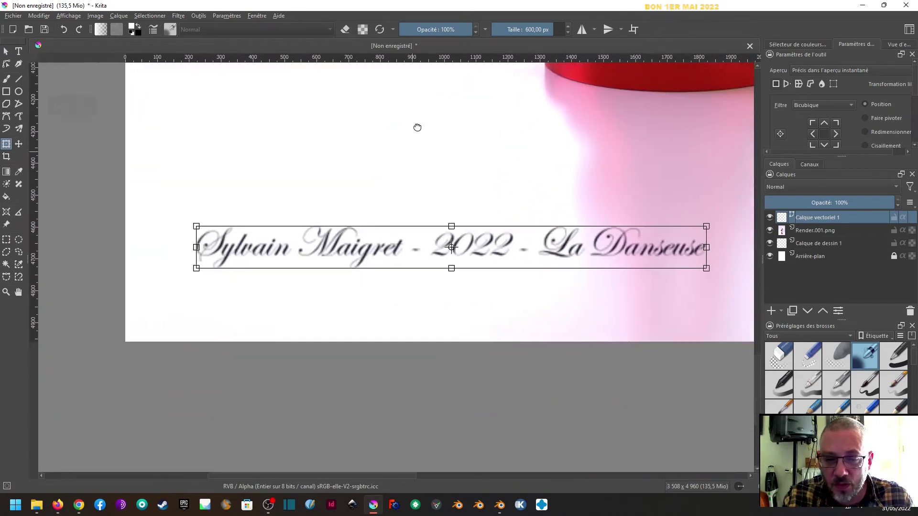
{"action": "left_click_drag", "start_coordinate": [363, 218], "coordinate": [326, 264]}
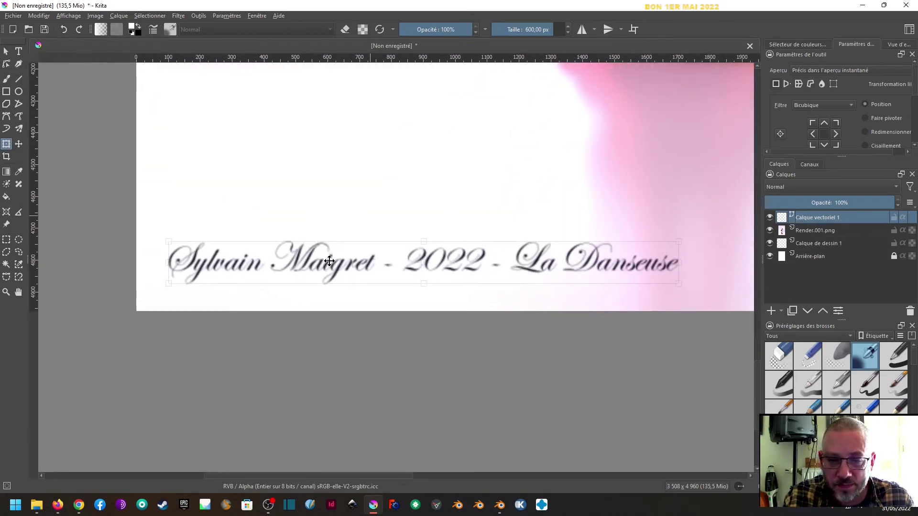
{"action": "scroll", "coordinate": [288, 332], "scroll_direction": "down", "scroll_amount": 5}
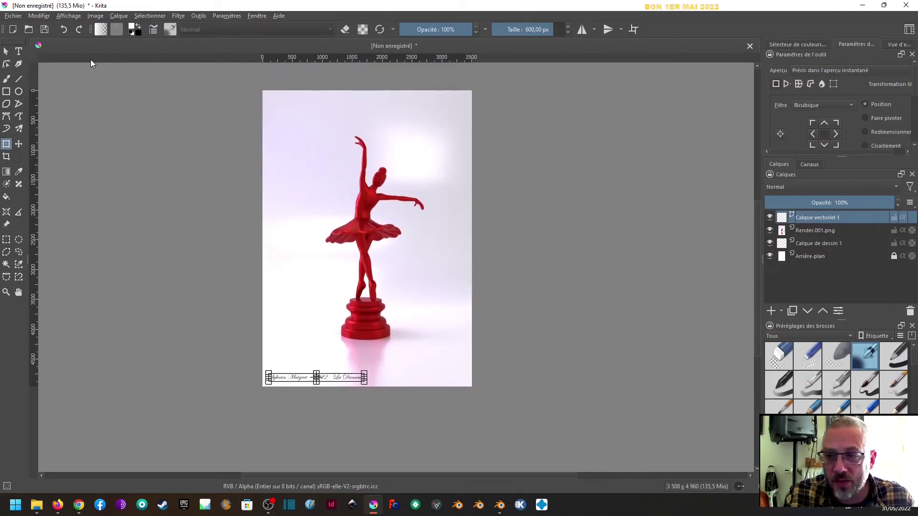
Save the document as the Krita file danseuse.001 in the BLENDER/2022/Sculpt folder on the USB_3DNOW_1 (F:) drive
{"action": "left_click", "coordinate": [18, 16]}
{"action": "left_click", "coordinate": [53, 61]}
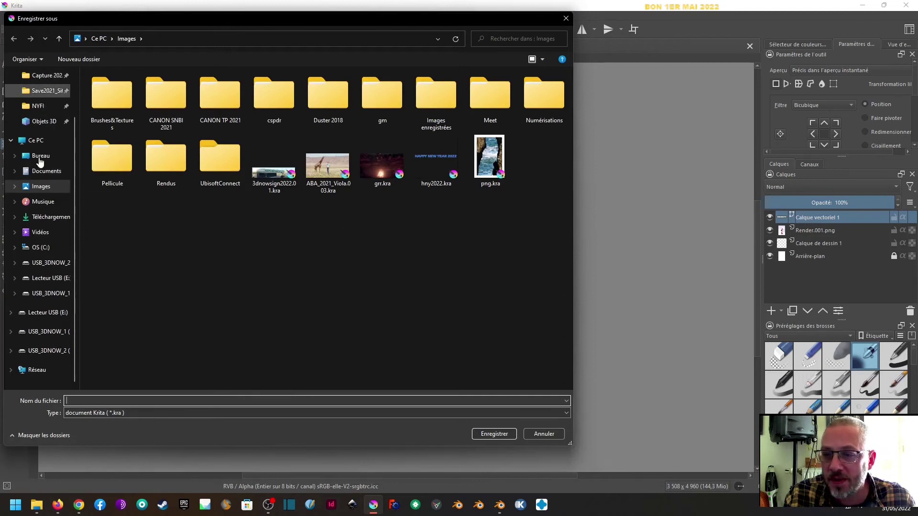
{"action": "left_click", "coordinate": [46, 296]}
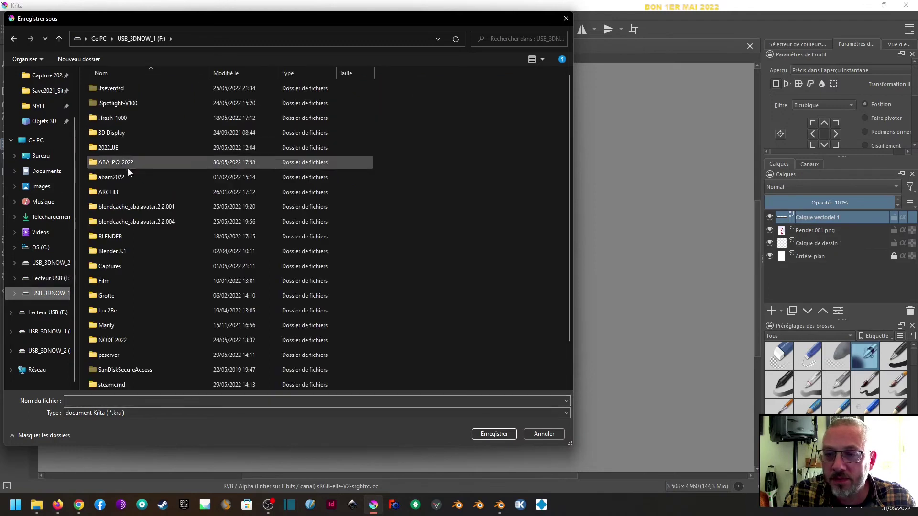
{"action": "double_click", "coordinate": [116, 235]}
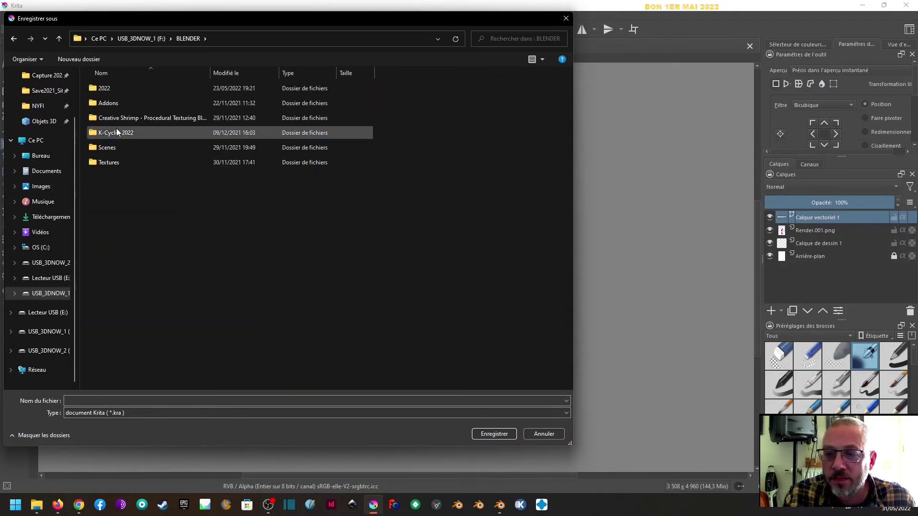
{"action": "double_click", "coordinate": [108, 88]}
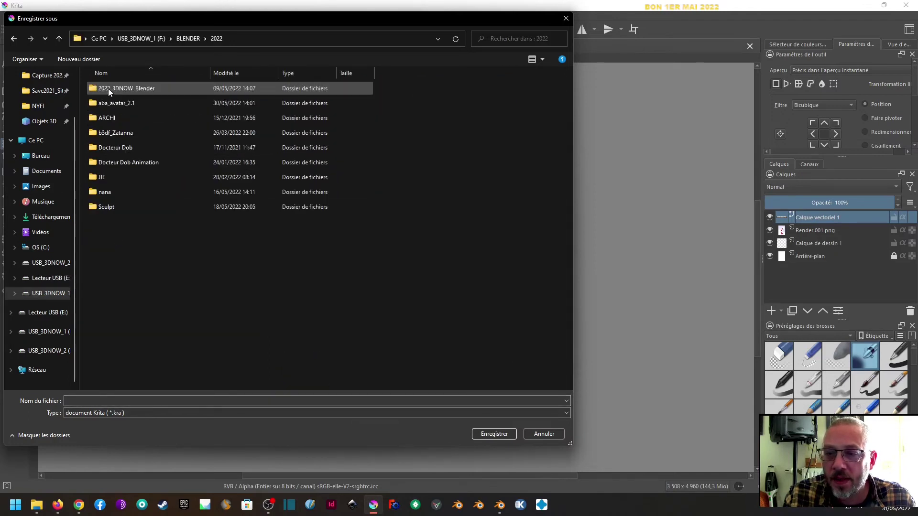
{"action": "double_click", "coordinate": [114, 206]}
{"action": "left_click", "coordinate": [122, 402]}
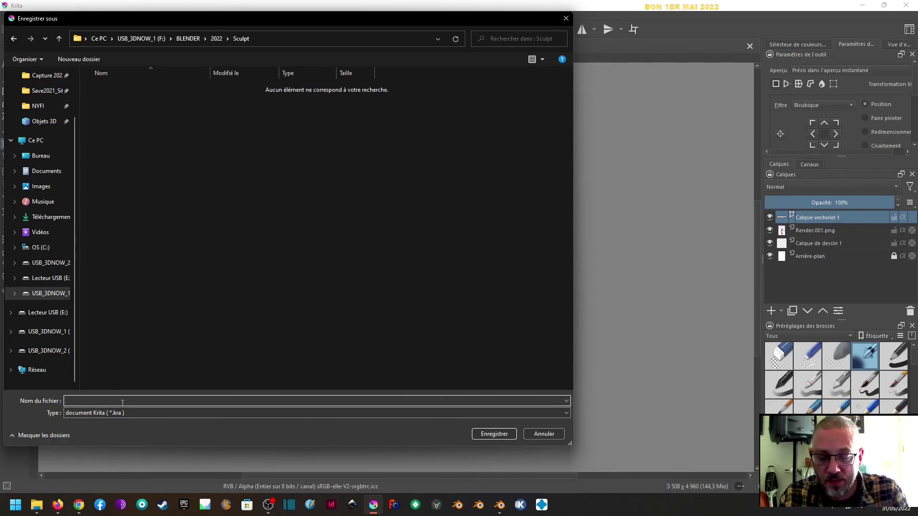
{"action": "type", "text": "danseuse"}
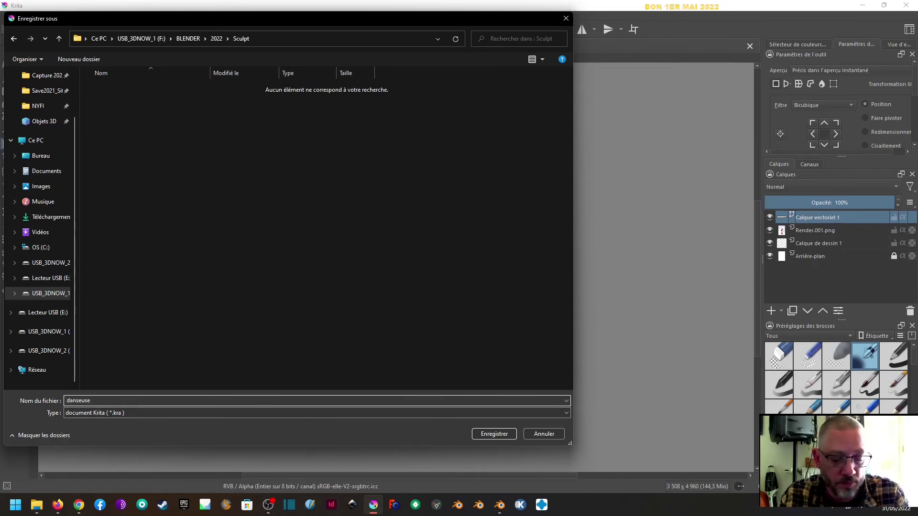
{"action": "type", "text": ".001"}
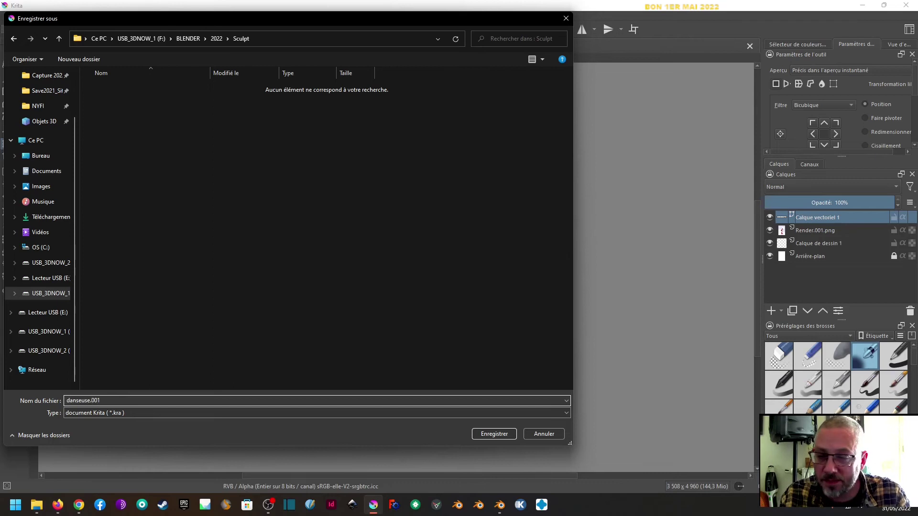
{"action": "key", "text": "Return"}
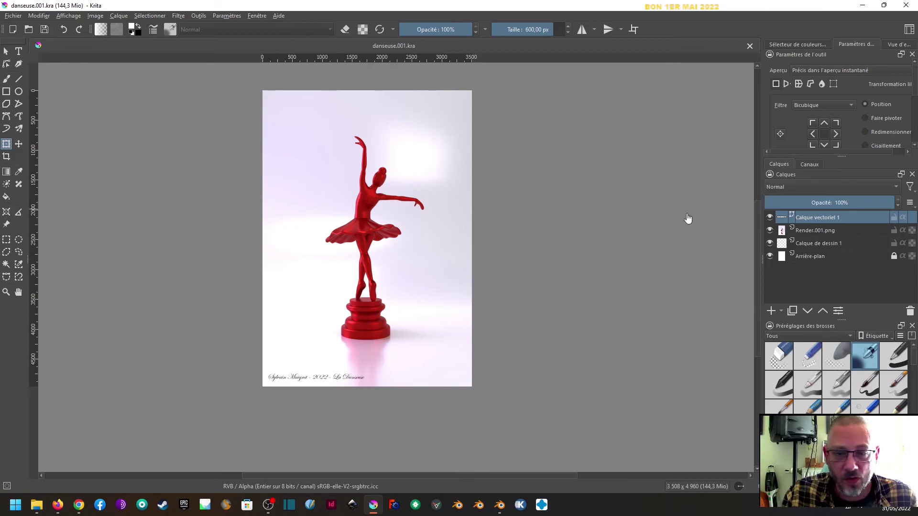
Add a colour adjustment filter mask to the Render.001.png layer, with RGBA curve points at input 58/output 35 and input 221/output 201
{"action": "left_click", "coordinate": [783, 233]}
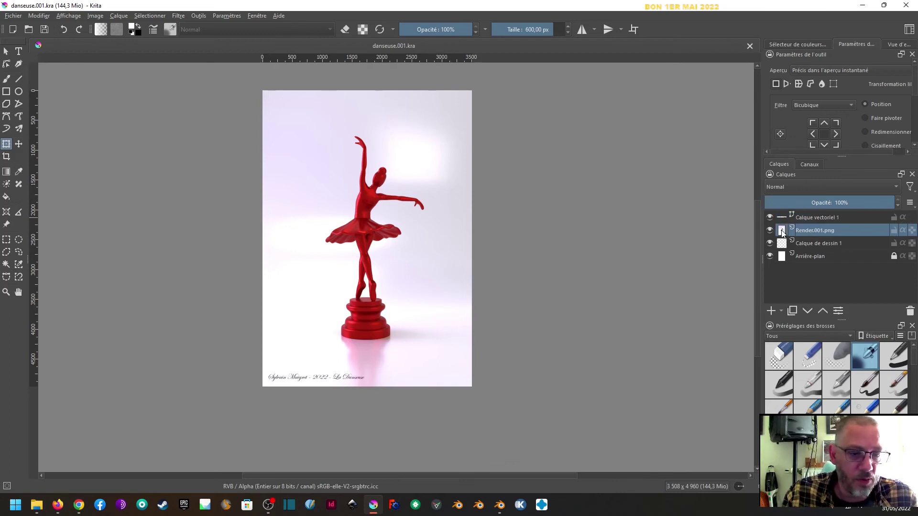
{"action": "left_click", "coordinate": [781, 310]}
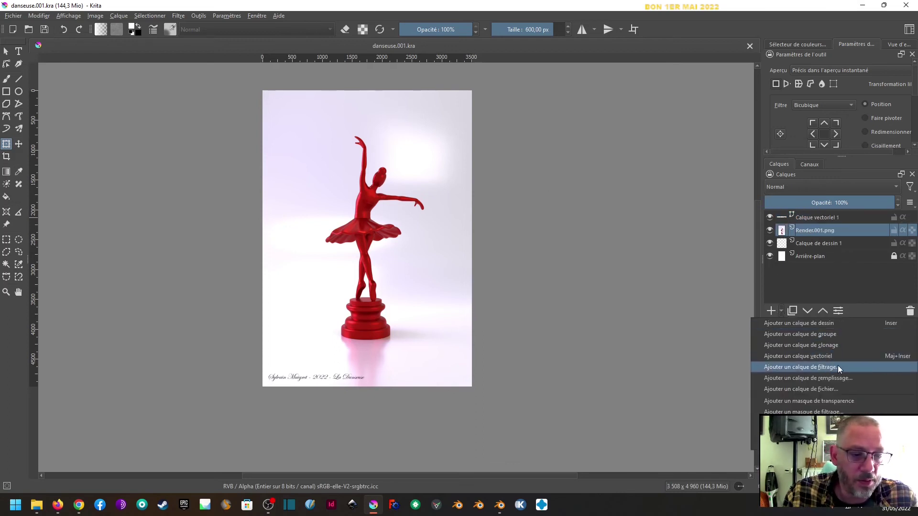
{"action": "left_click", "coordinate": [837, 412]}
{"action": "left_click_drag", "start_coordinate": [502, 179], "coordinate": [697, 69]}
{"action": "left_click_drag", "start_coordinate": [647, 237], "coordinate": [656, 246]}
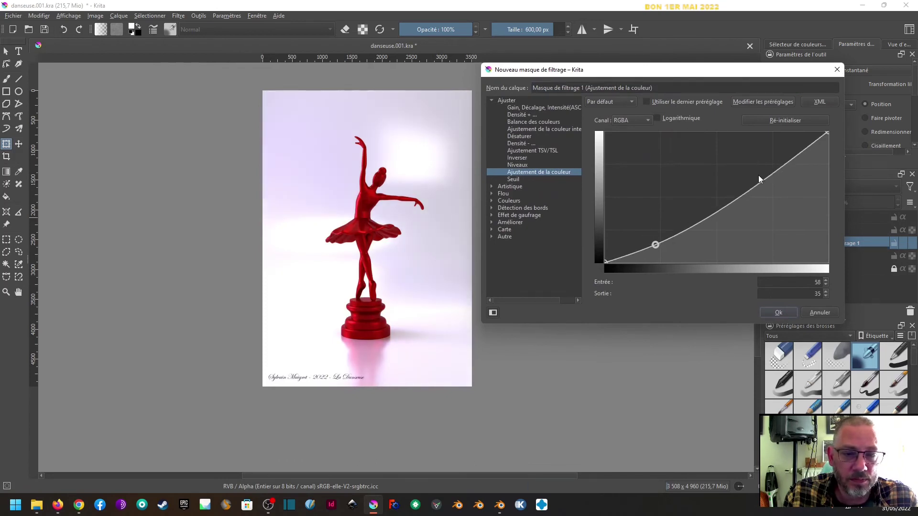
{"action": "left_click_drag", "start_coordinate": [797, 154], "coordinate": [799, 158]}
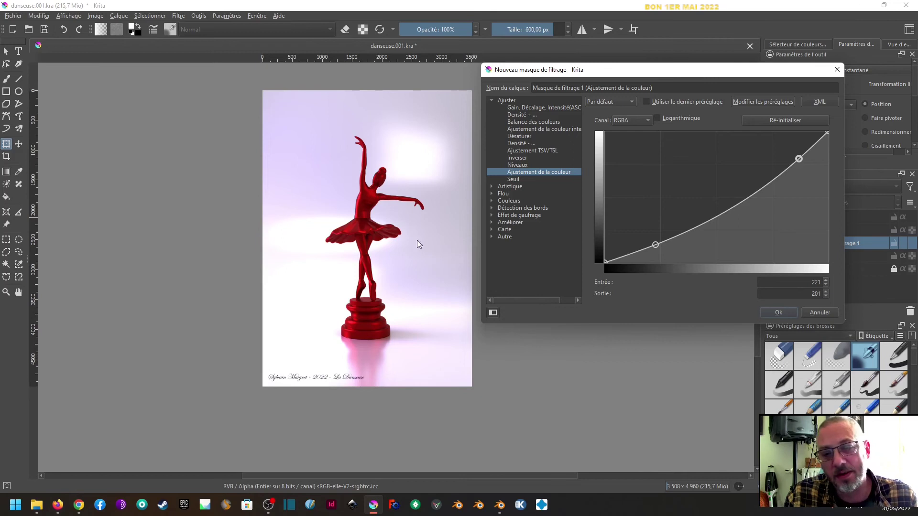
{"action": "left_click", "coordinate": [779, 312]}
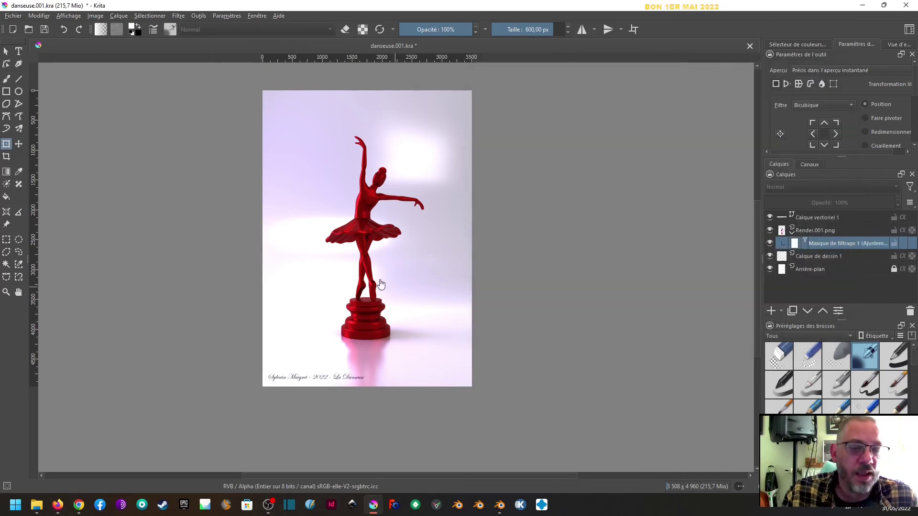
Save the Krita document and also save it as the PNG image danseuse.001.png in the Sculpt folder, keeping the proposed PNG options
{"action": "key", "text": "ctrl+s"}
{"action": "left_click", "coordinate": [17, 18]}
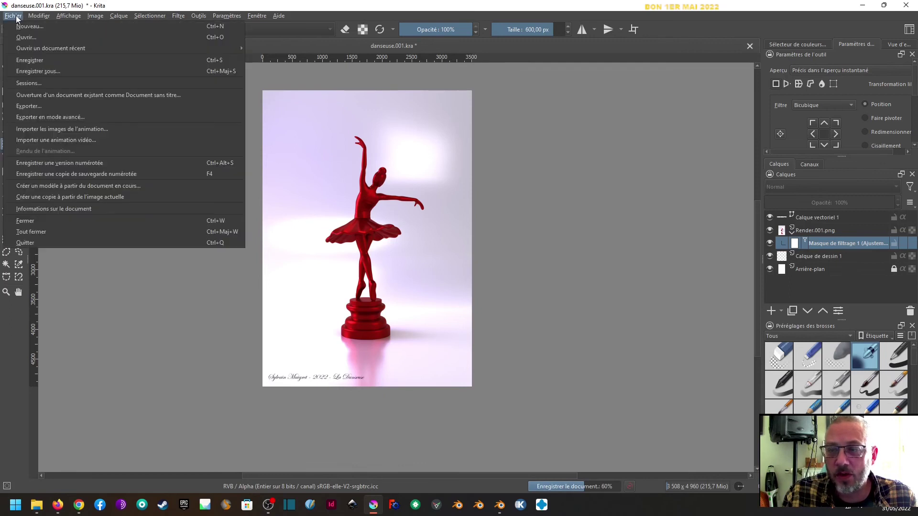
{"action": "left_click", "coordinate": [58, 71]}
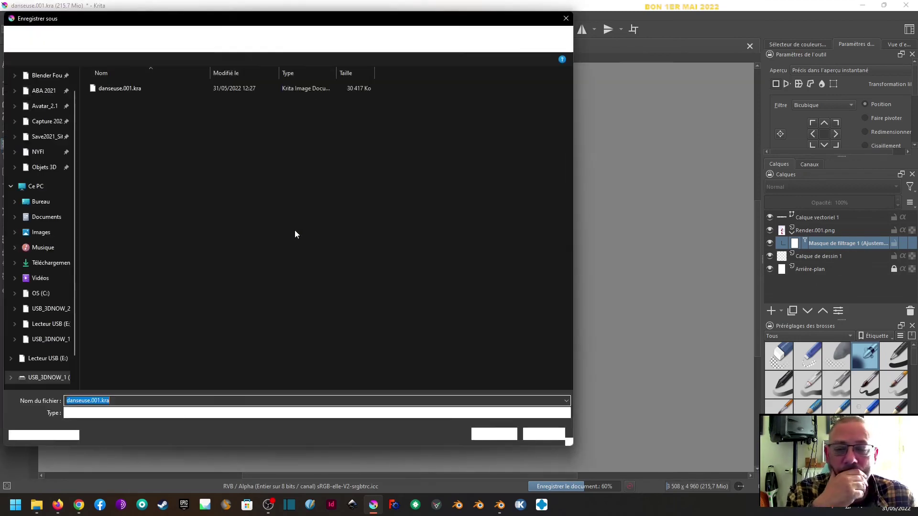
{"action": "left_click", "coordinate": [219, 412]}
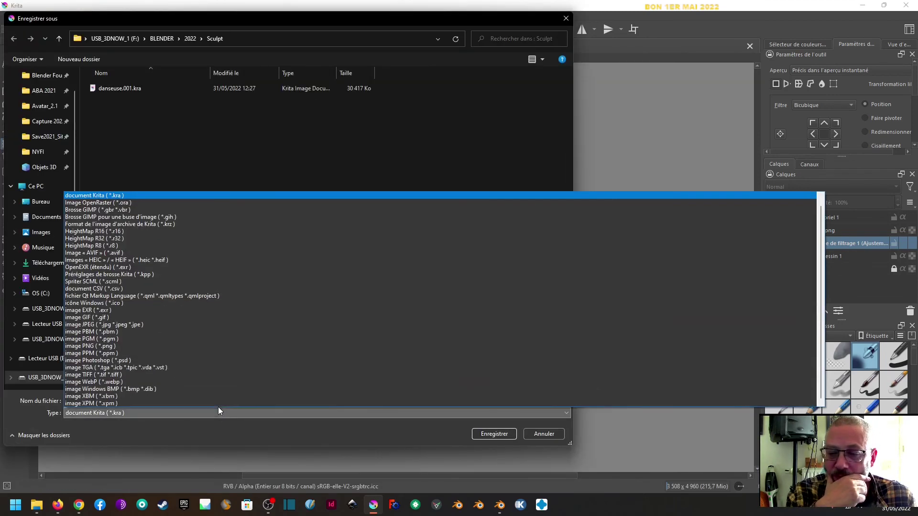
{"action": "left_click", "coordinate": [187, 346]}
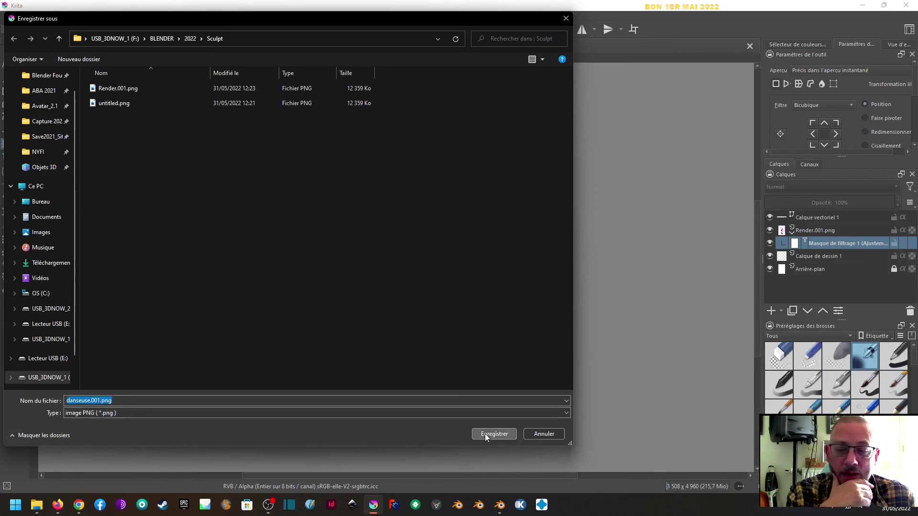
{"action": "left_click", "coordinate": [485, 434]}
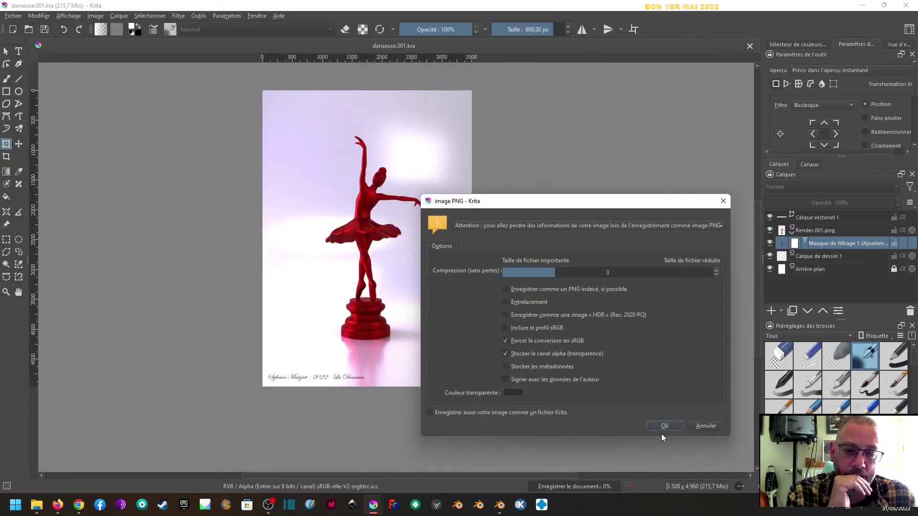
{"action": "left_click", "coordinate": [665, 427]}
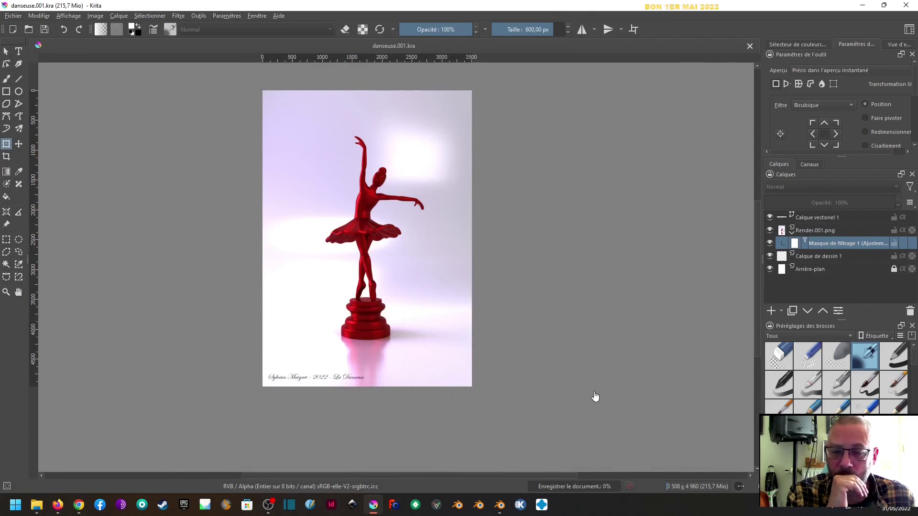